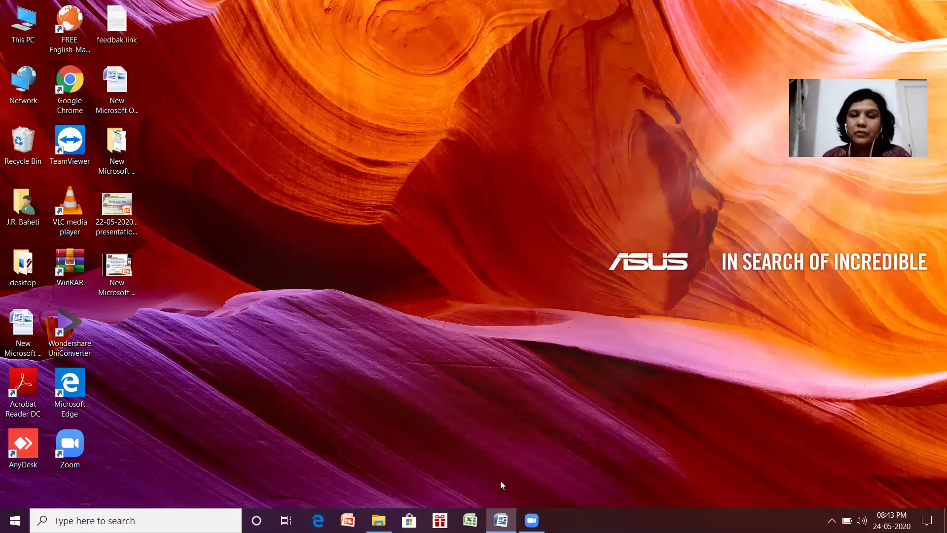
Set the requirements document aside and launch Google Chrome from the desktop.
click(501, 521)
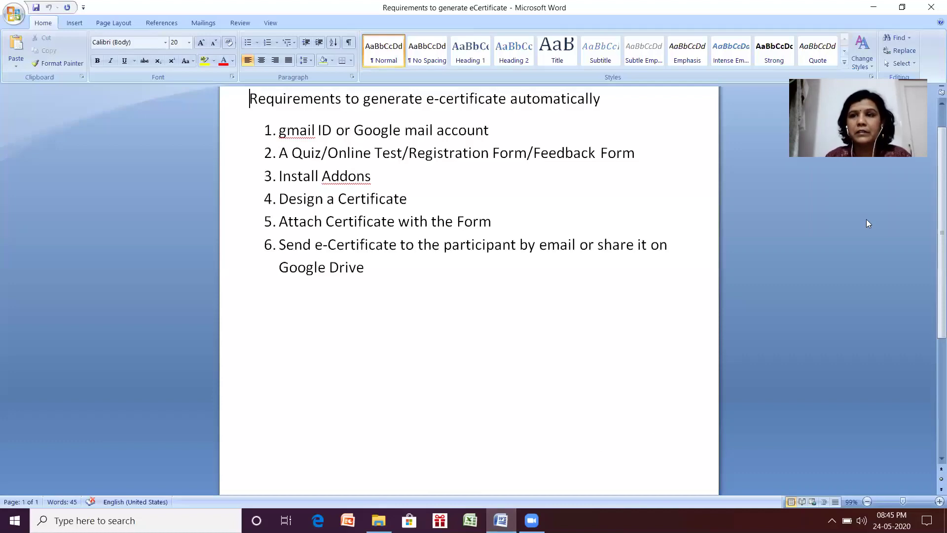
click(873, 8)
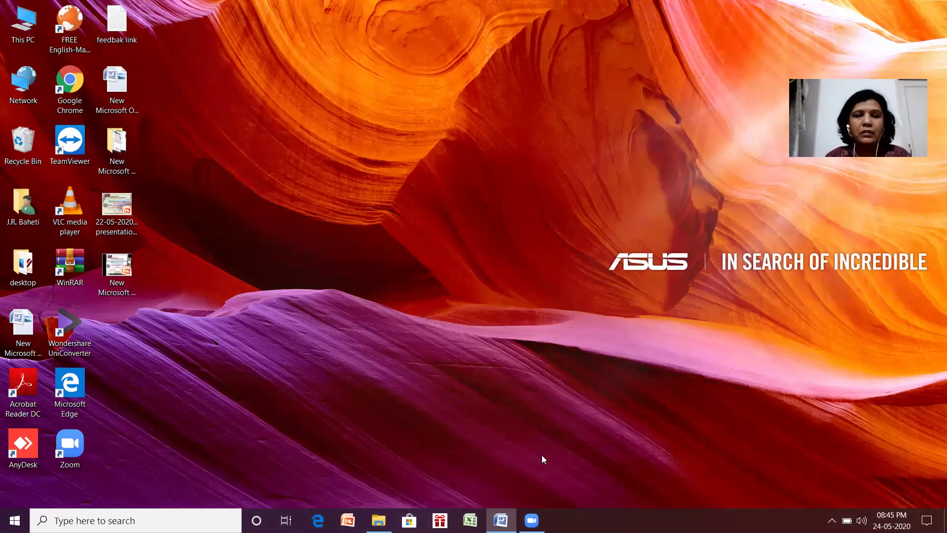
click(68, 86)
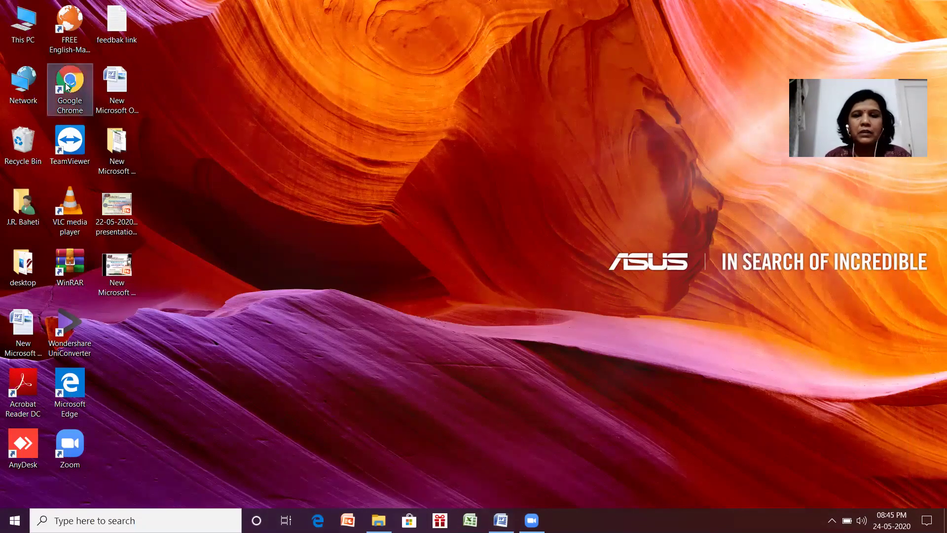
double_click(67, 87)
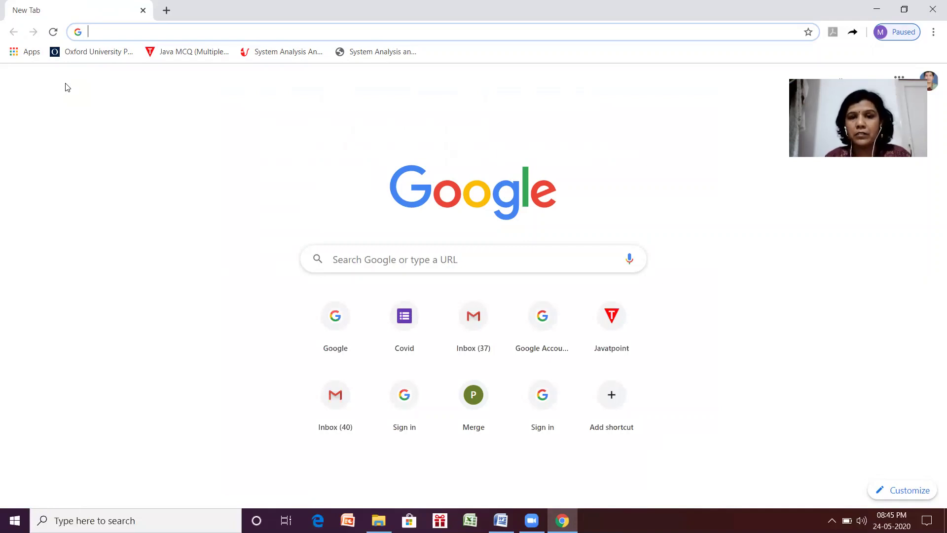
Sign out of the currently signed-in Google account.
click(936, 79)
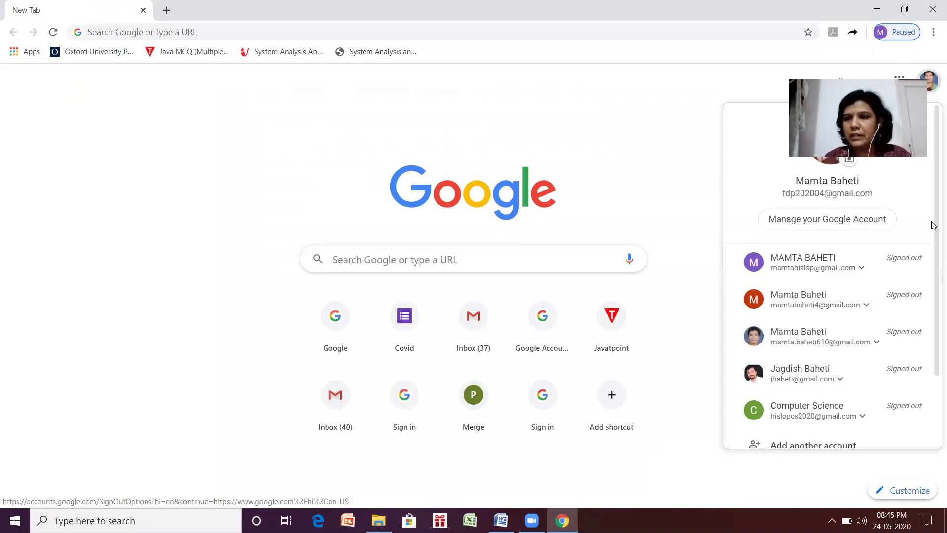
drag(935, 223, 934, 308)
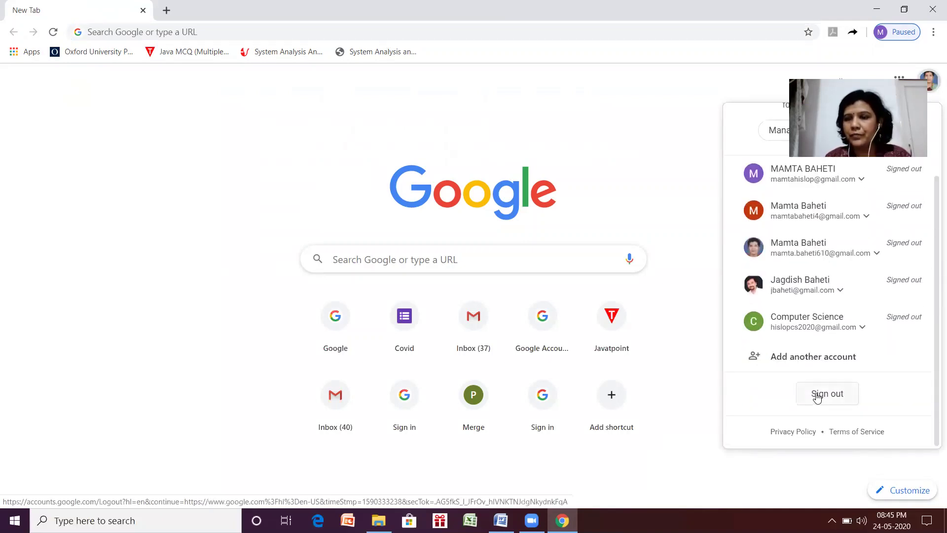
click(820, 396)
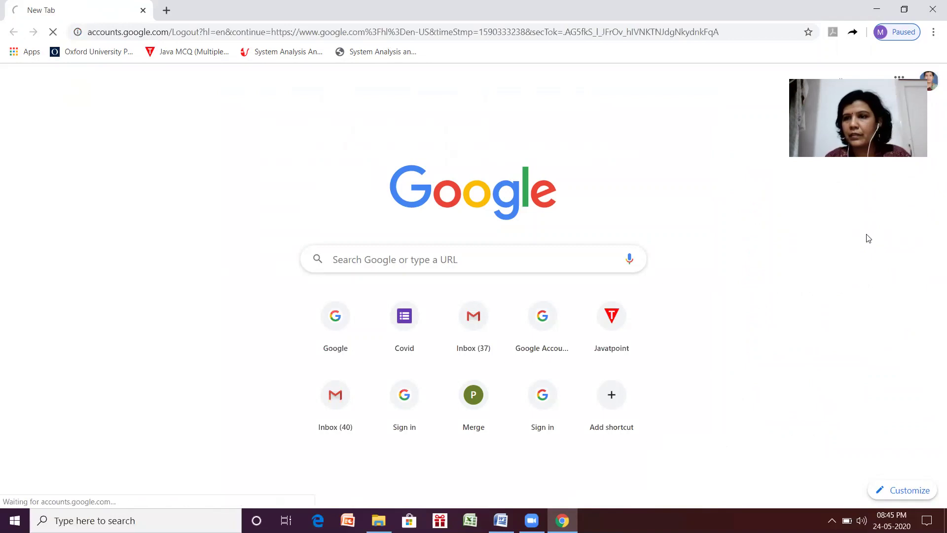
click(427, 236)
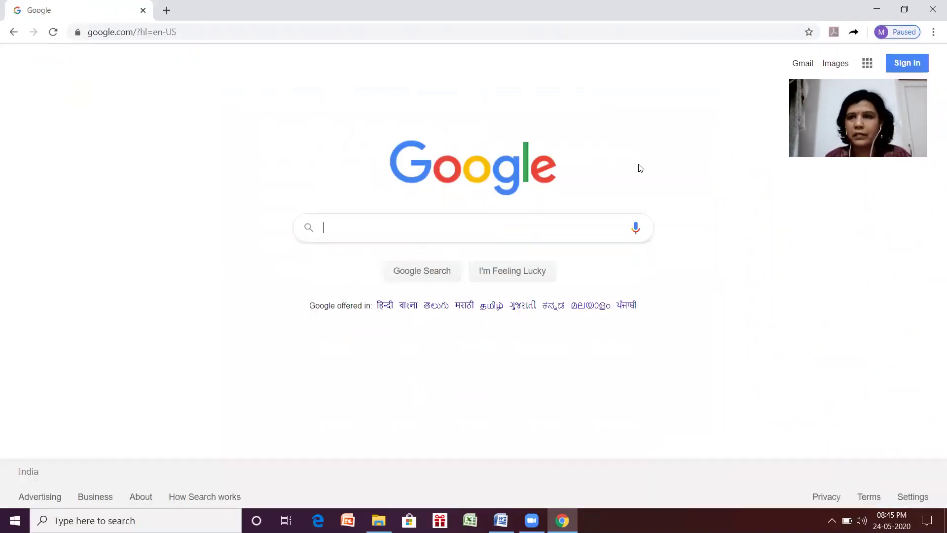
Sign in to Gmail by choosing the account and entering its password.
click(798, 68)
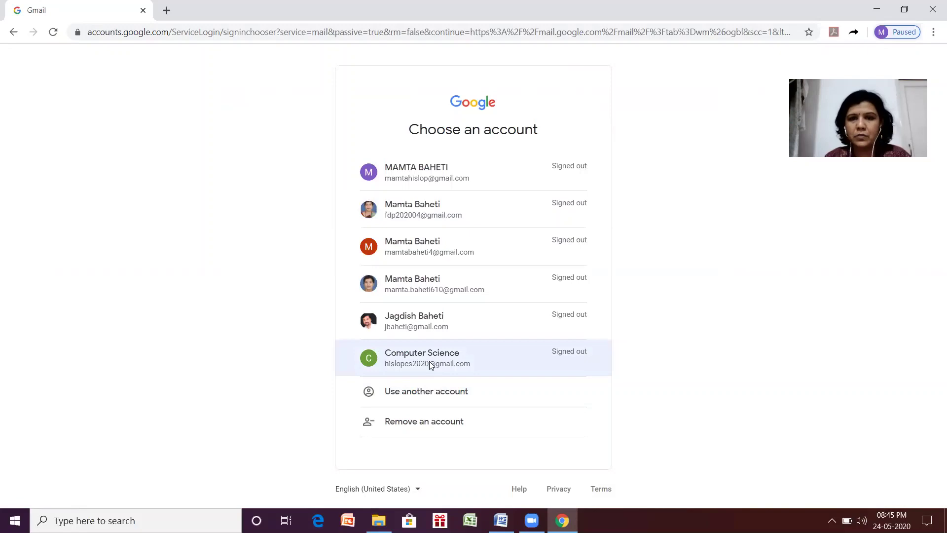
click(431, 365)
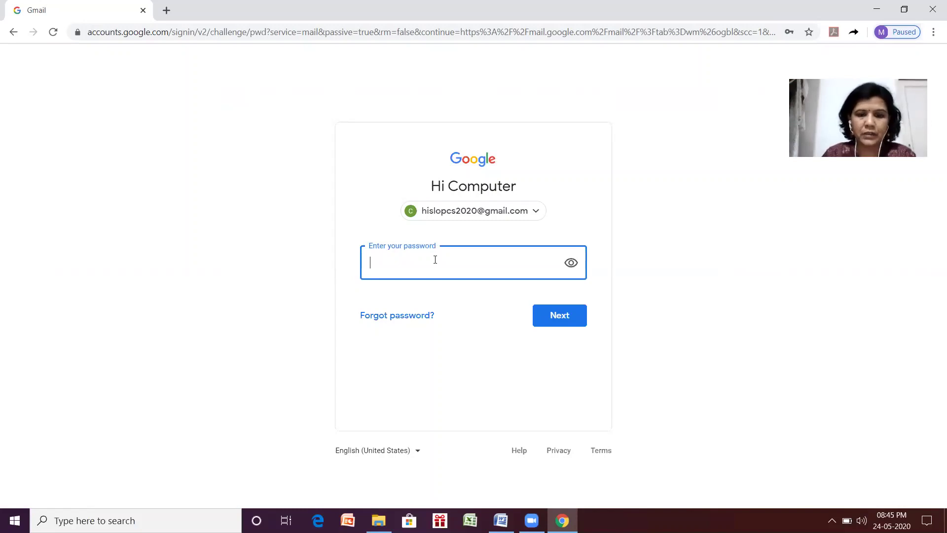
text(••••••)
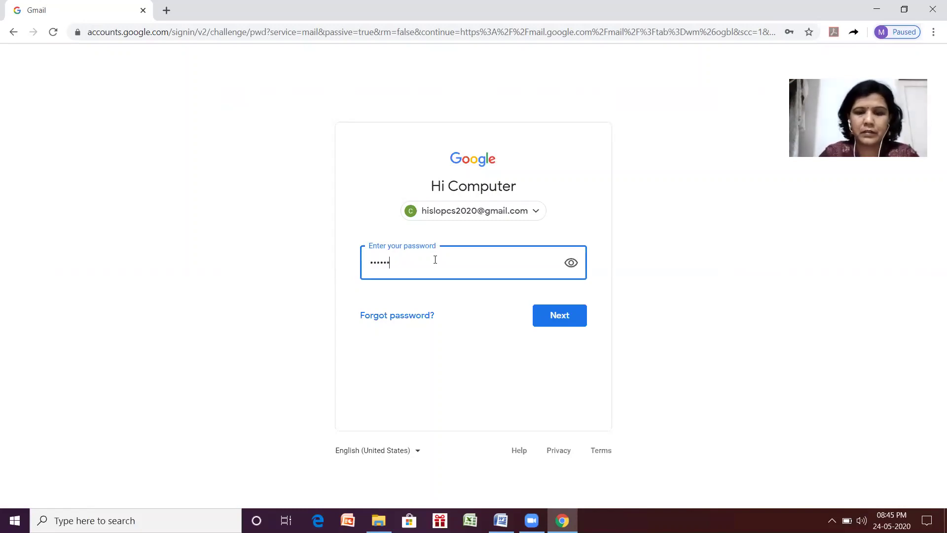
text(••••)
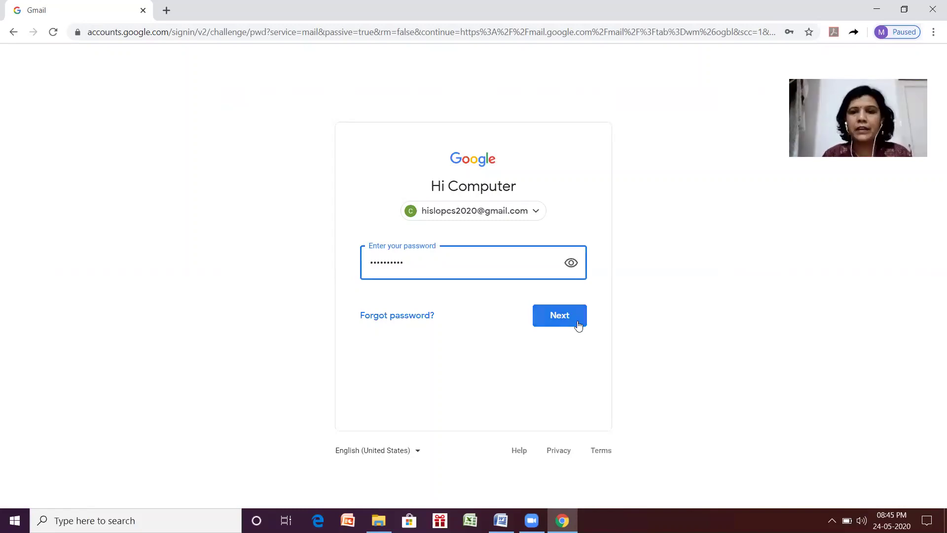
click(574, 318)
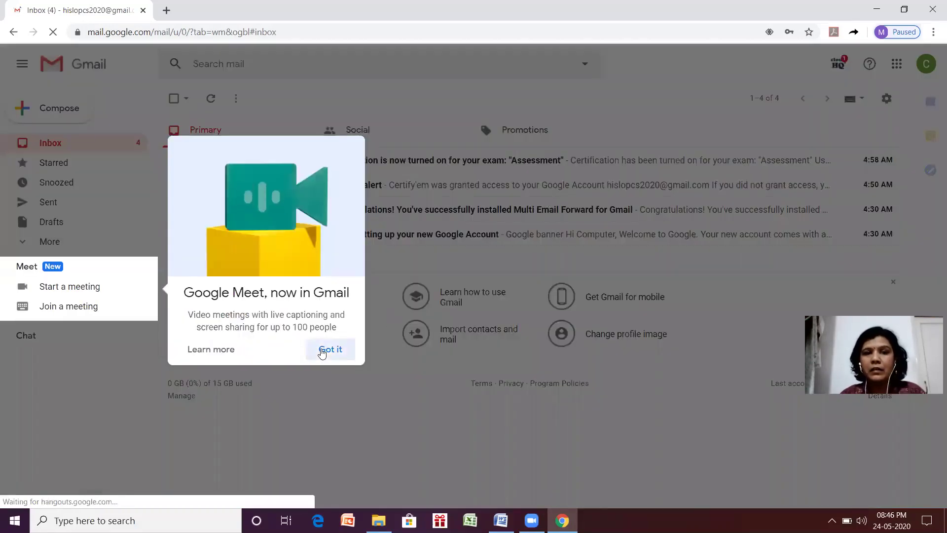
Dismiss the Meet announcement and open Google Drive from the apps grid.
click(326, 350)
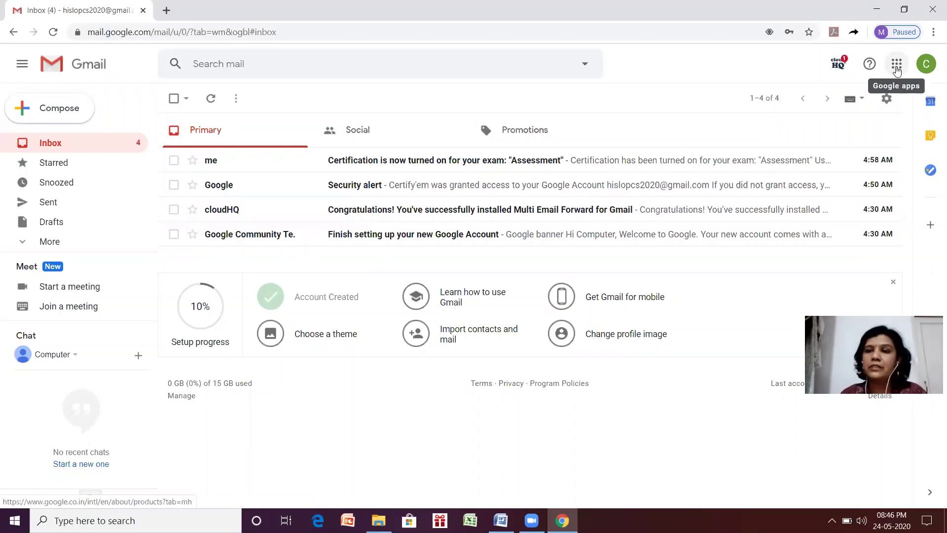
click(896, 66)
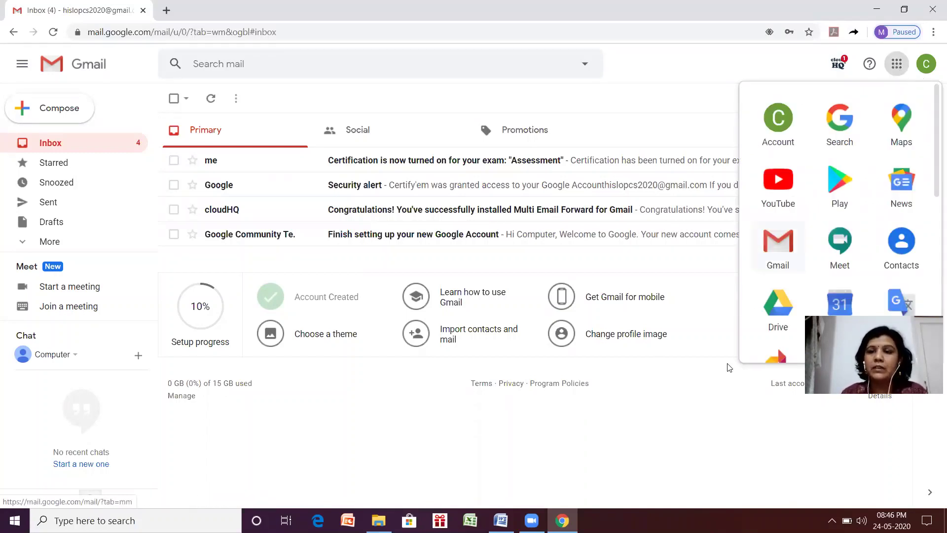
click(779, 314)
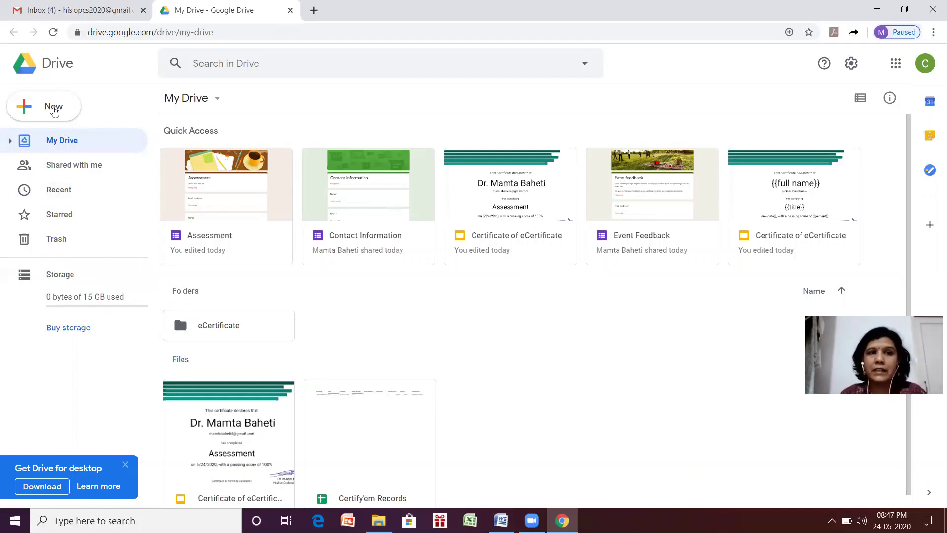
Create a new folder named eCertificate1 in My Drive.
click(53, 109)
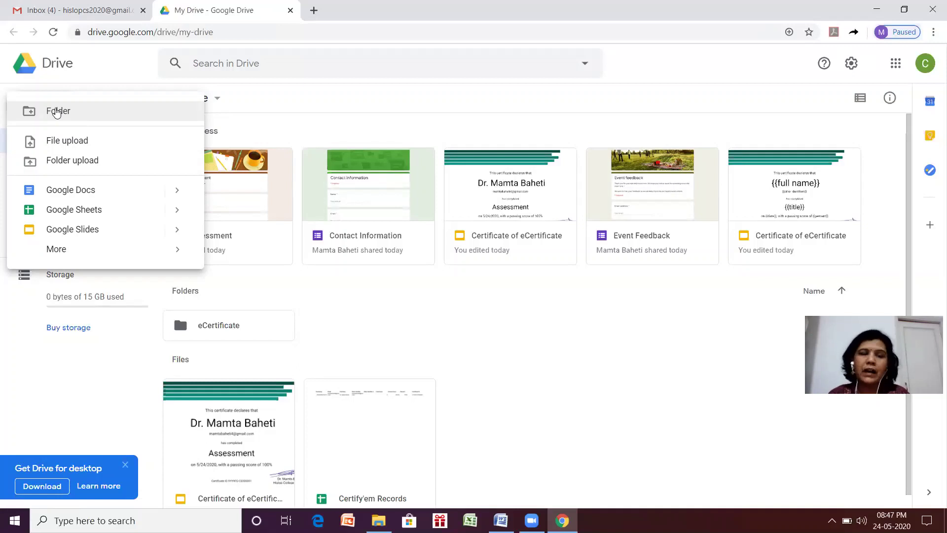
click(57, 111)
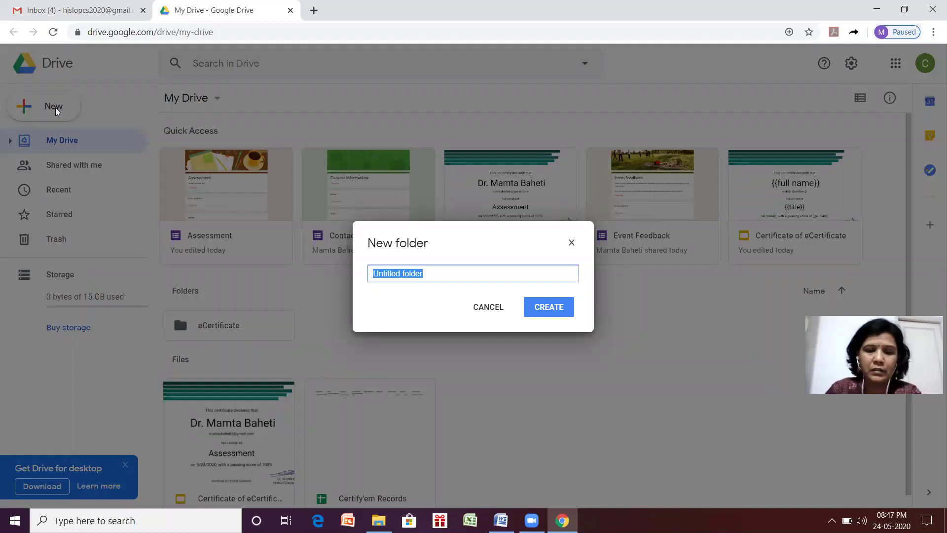
text(eCe)
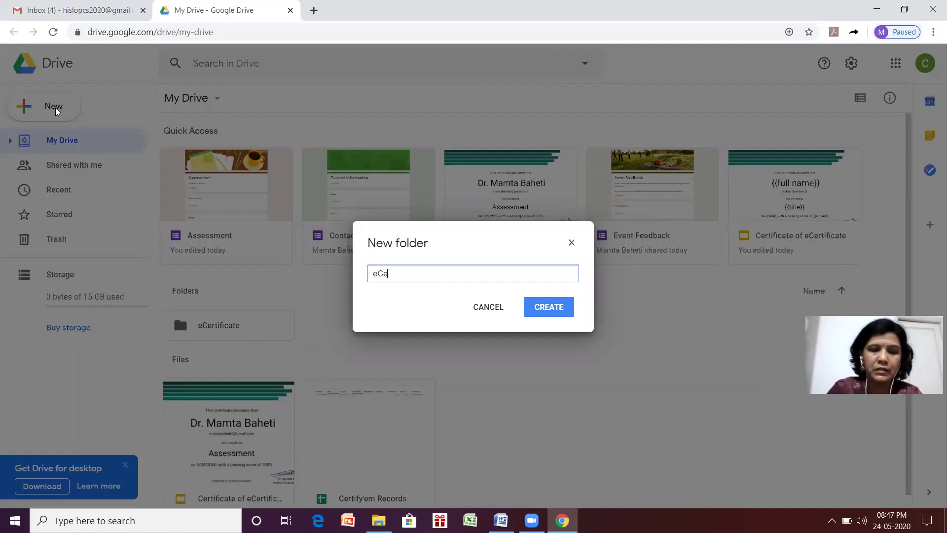
text(rtific)
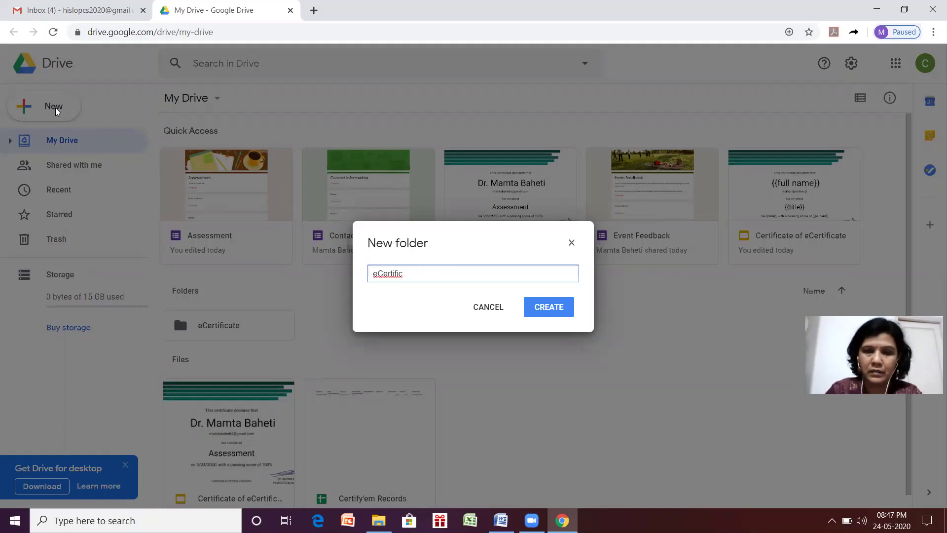
text(ate)
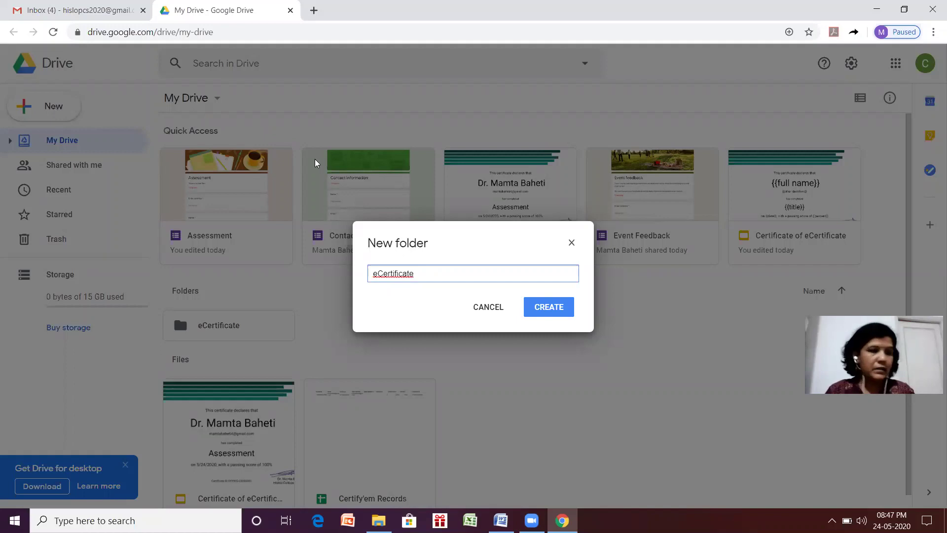
text(1)
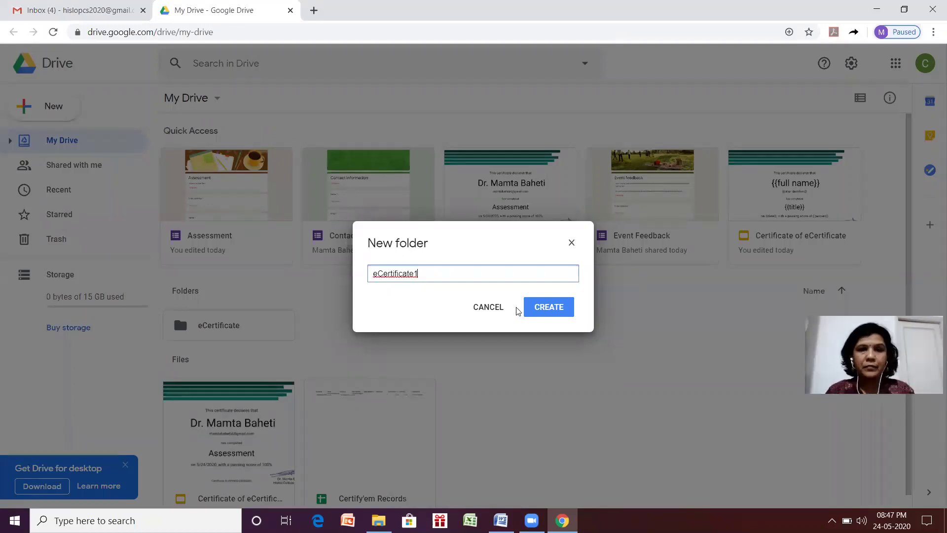
click(544, 306)
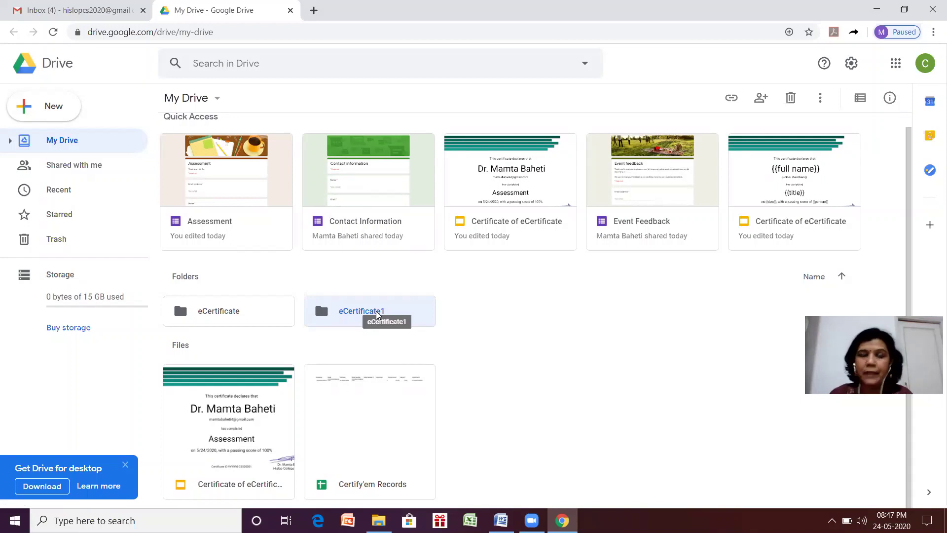
Inside the eCertificate1 folder, start a new Google Form from a template.
double_click(378, 314)
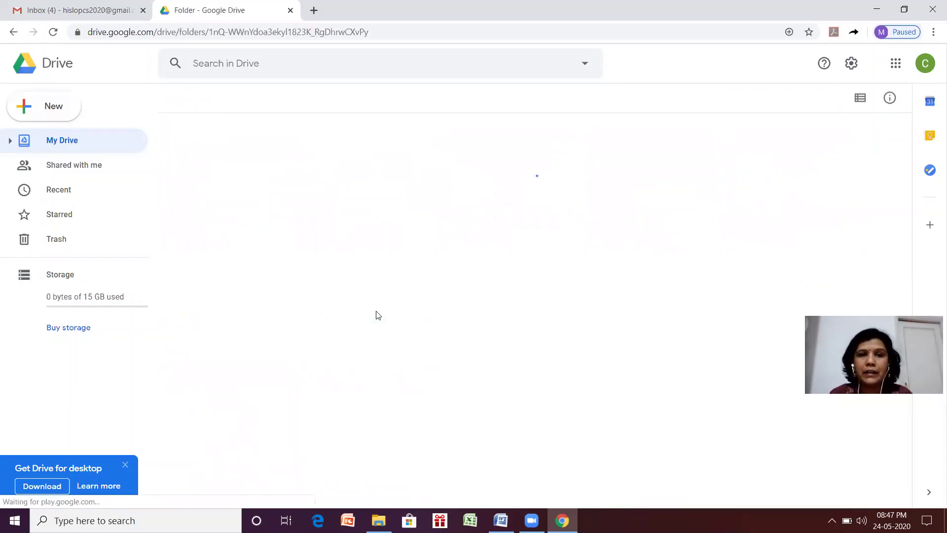
click(62, 105)
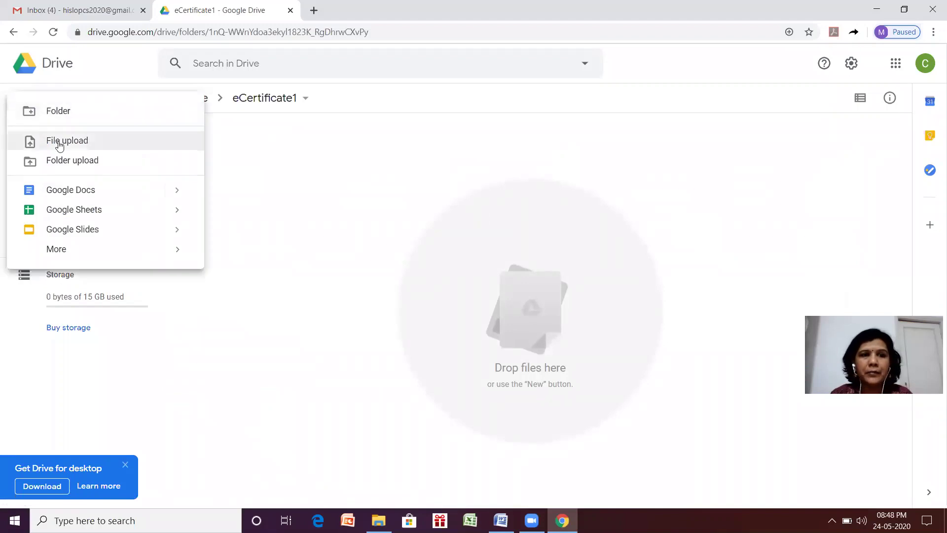
mouse_move(70, 254)
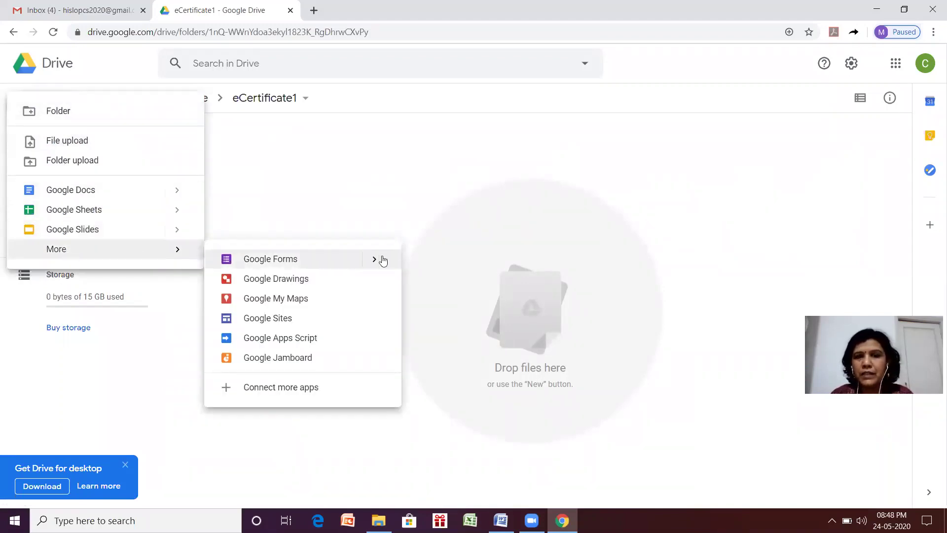
mouse_move(375, 260)
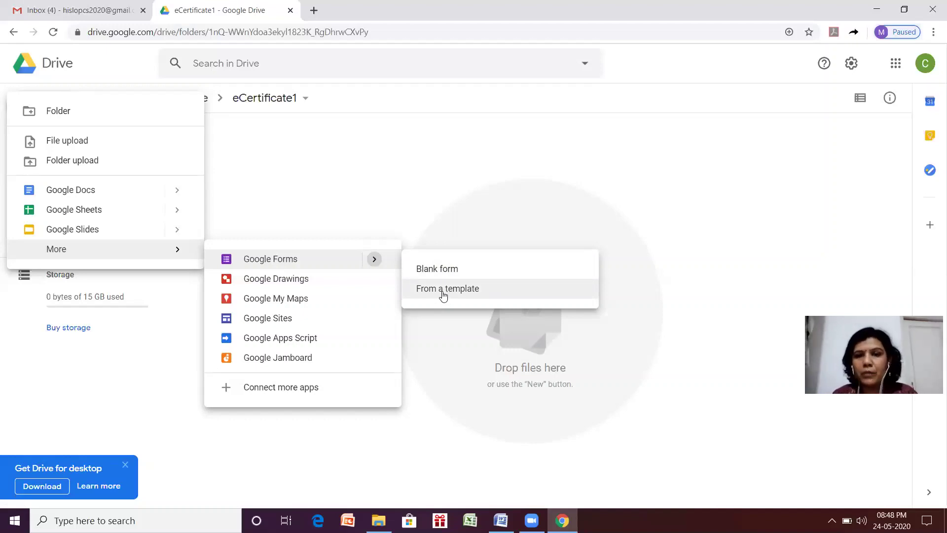
click(444, 295)
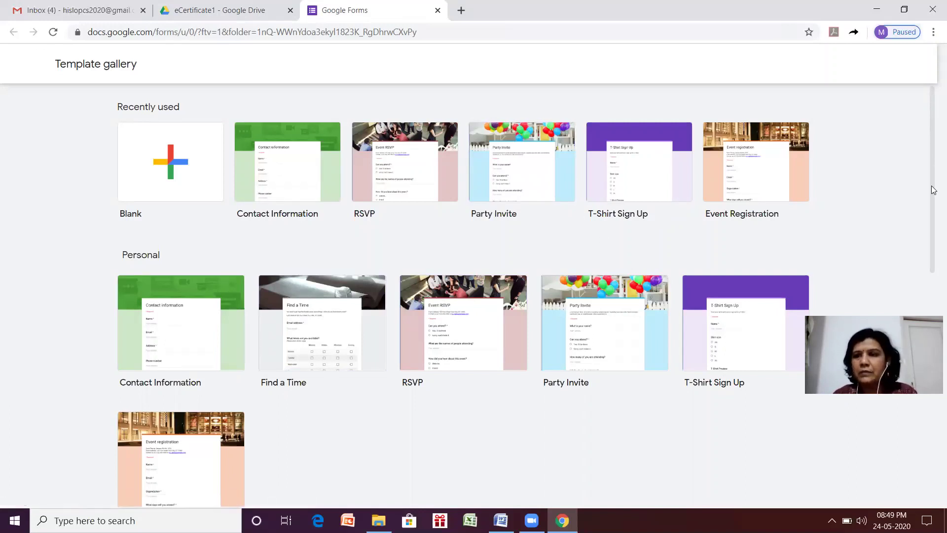
Create a form from the Assessment template in the Education section.
drag(930, 191, 933, 305)
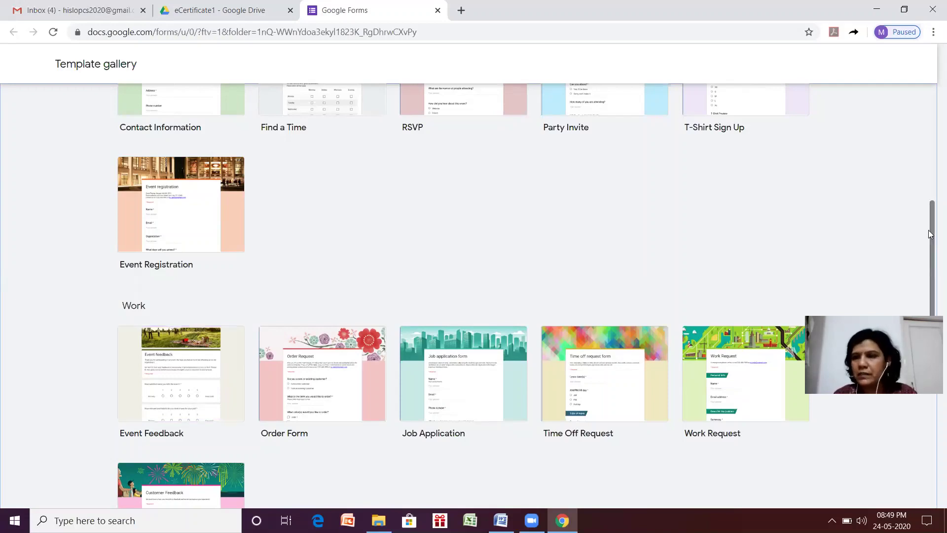
drag(928, 229, 929, 418)
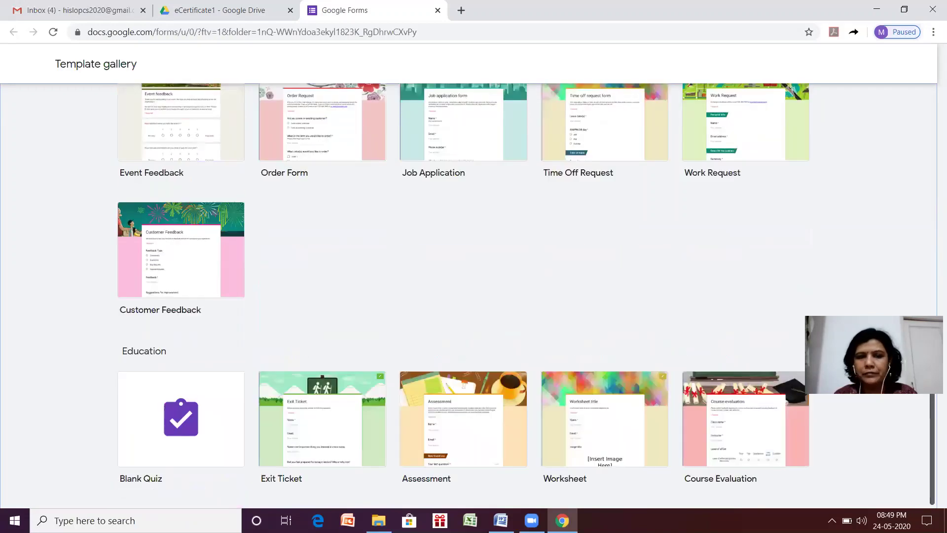
drag(929, 380, 929, 382)
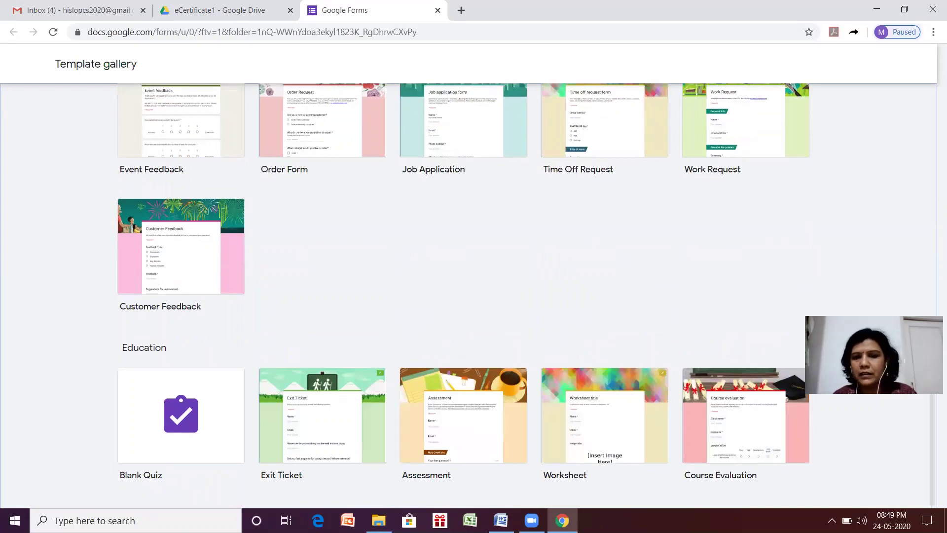
click(440, 435)
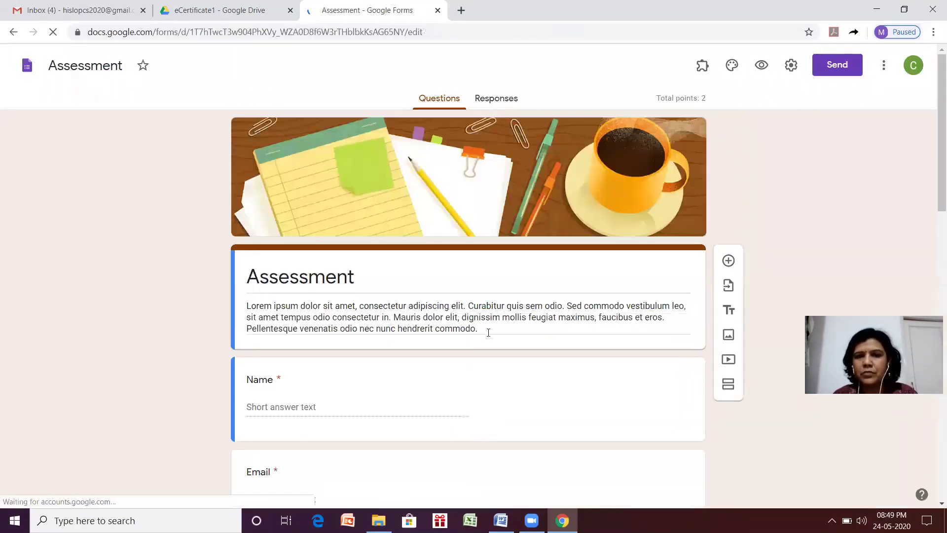
Replace the placeholder description with 'This is sample test', correcting the typo.
triple_click(487, 330)
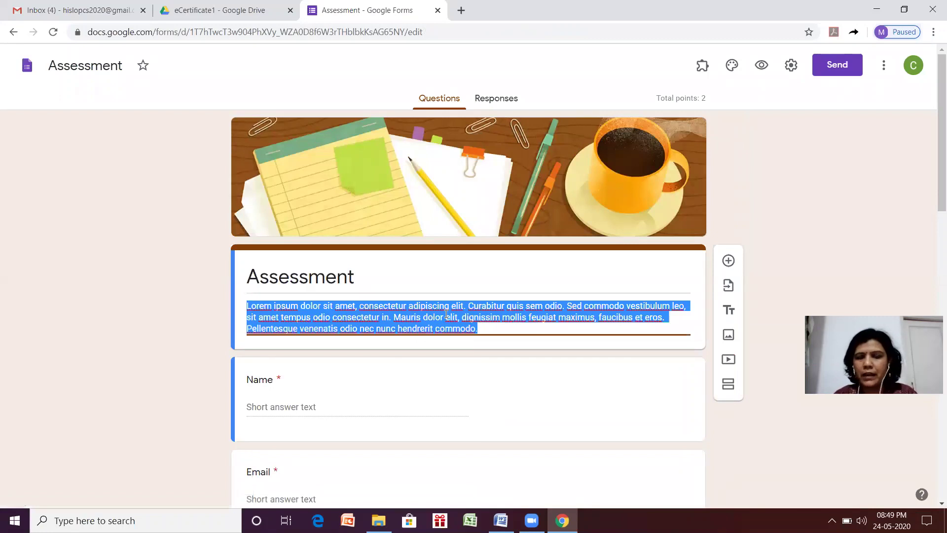
key(BackSpace)
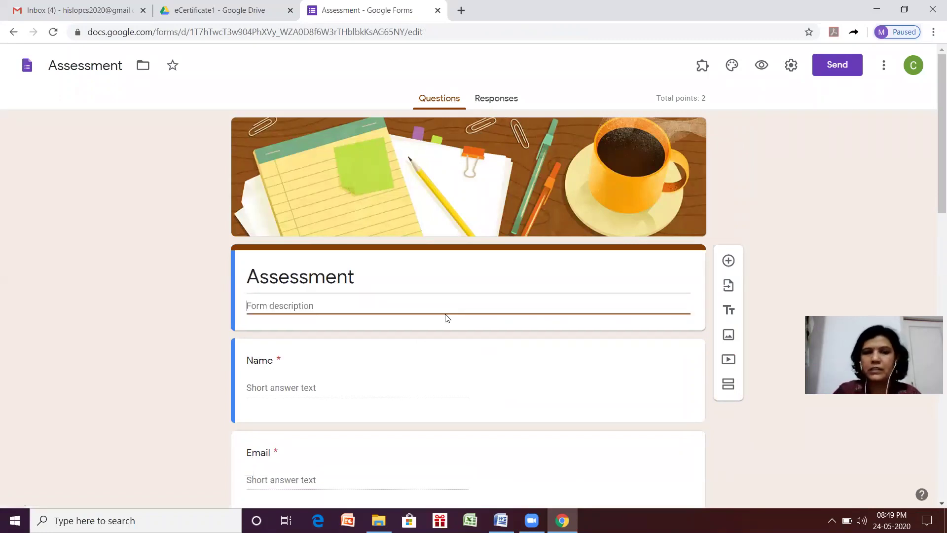
text(Thi)
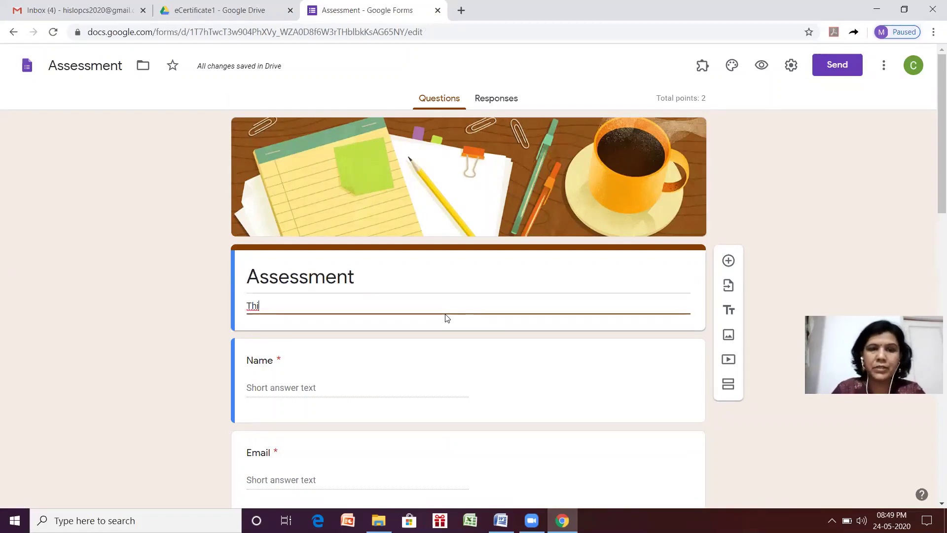
text(s is )
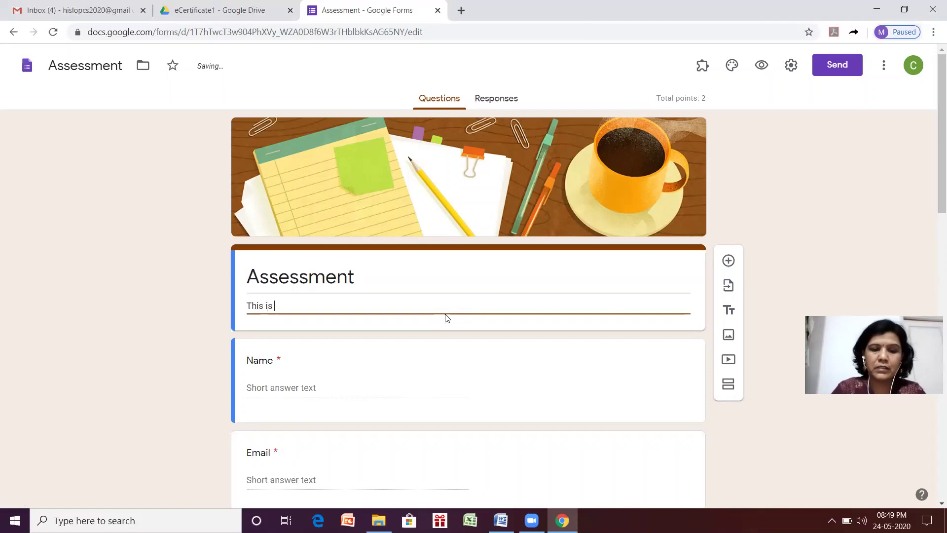
text(ampl)
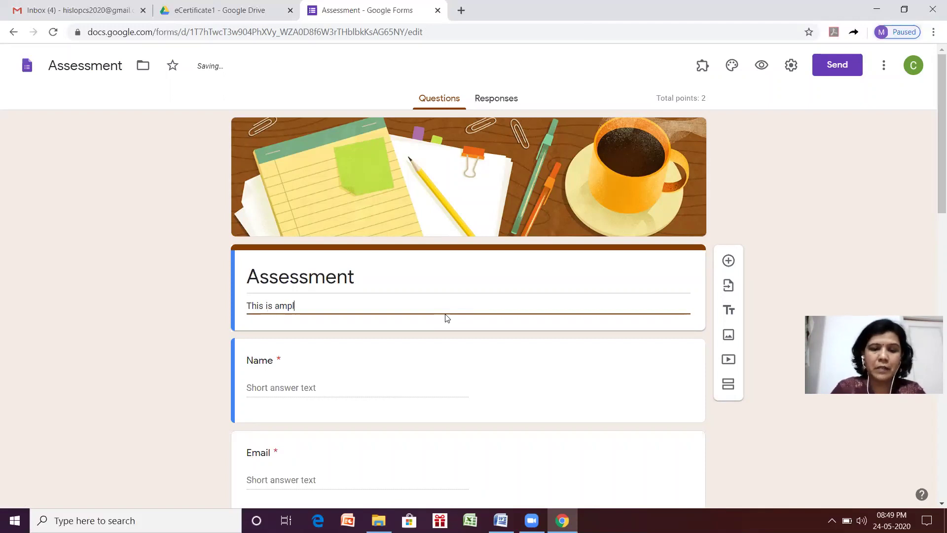
text(e test)
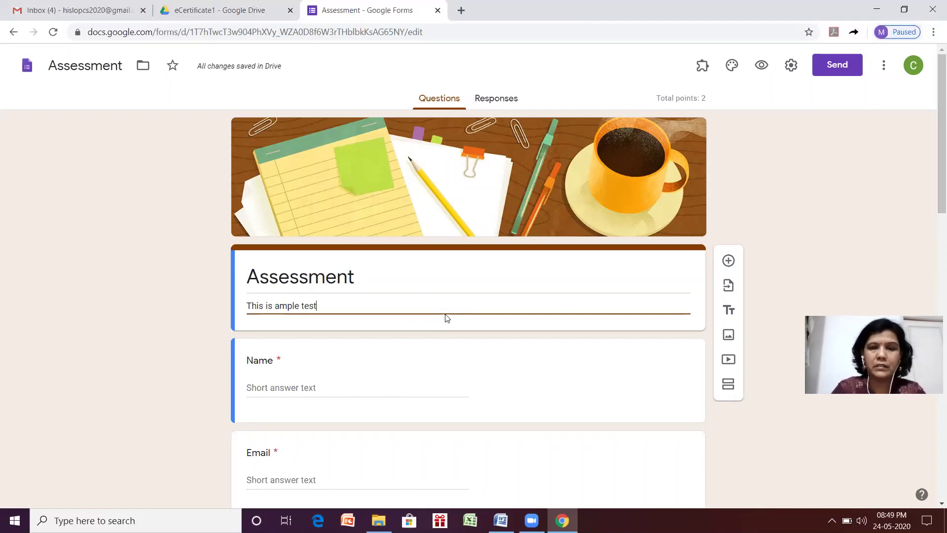
click(275, 306)
text(s)
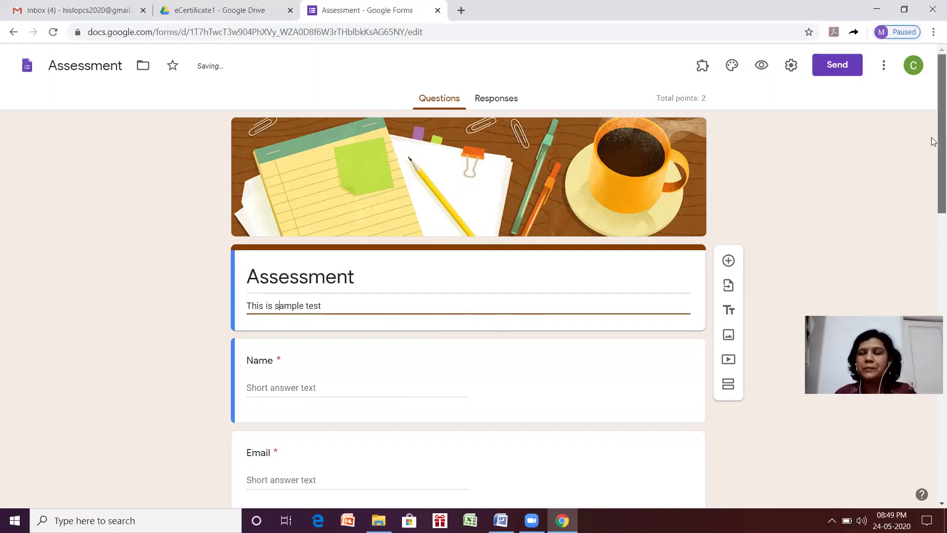
scroll(933, 151, down, 1)
Retitle the passage block above the fourth question from Title to 'Story'.
scroll(933, 153, down, 3)
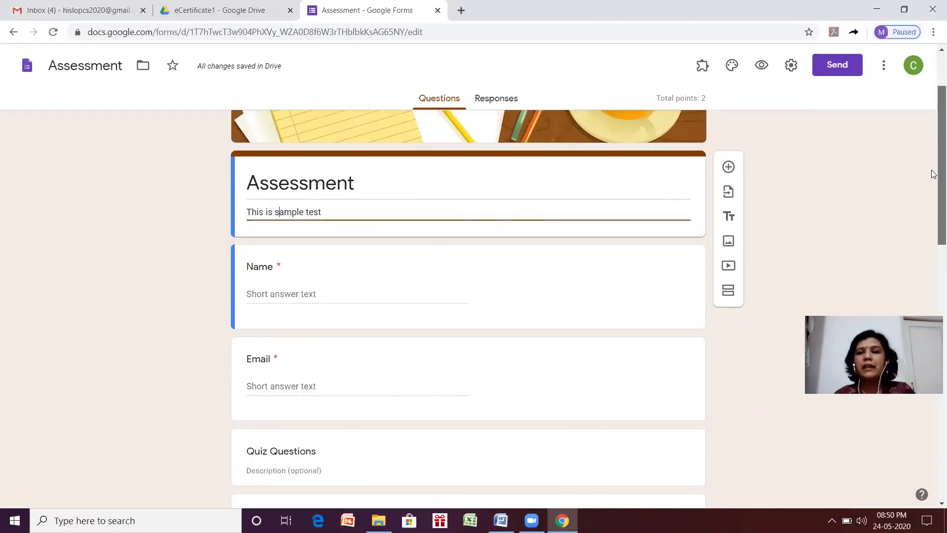
scroll(933, 176, down, 1)
scroll(933, 192, down, 3)
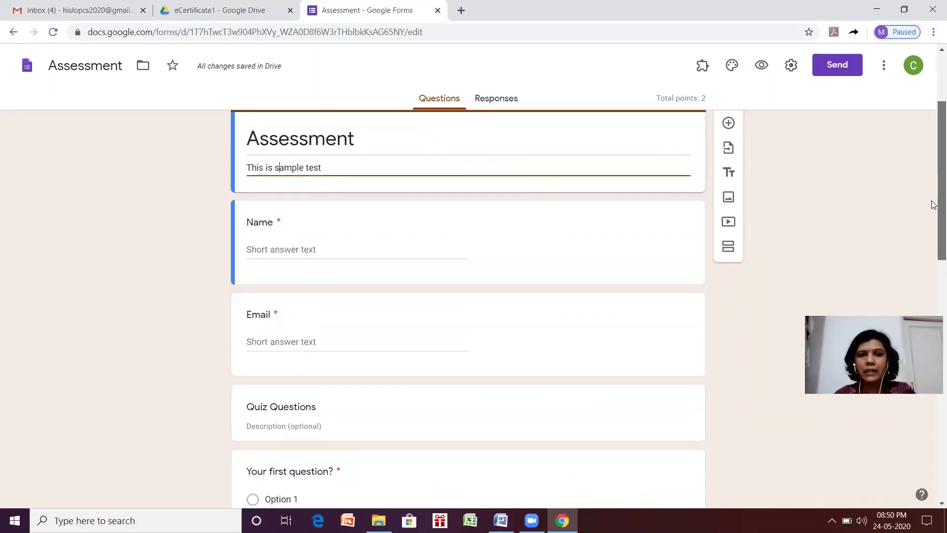
scroll(933, 243, down, 3)
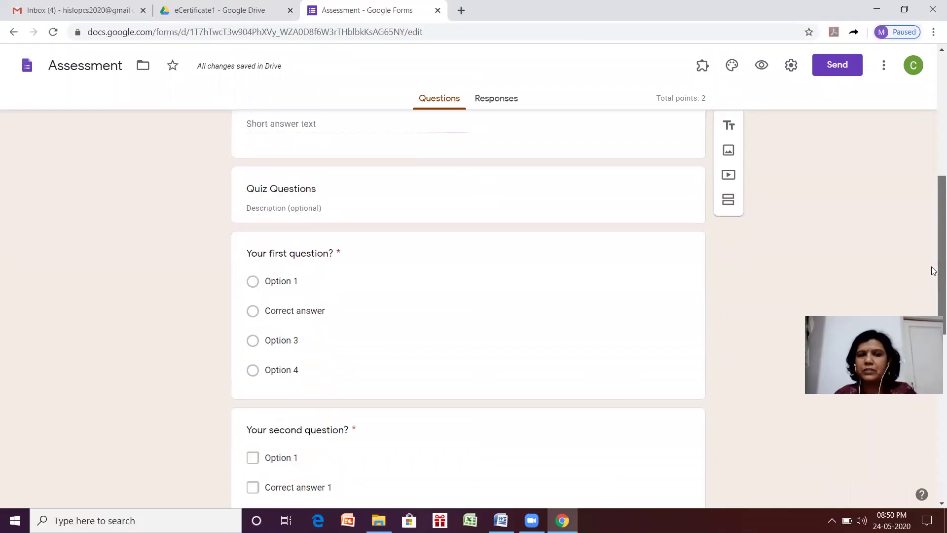
scroll(934, 293, down, 1)
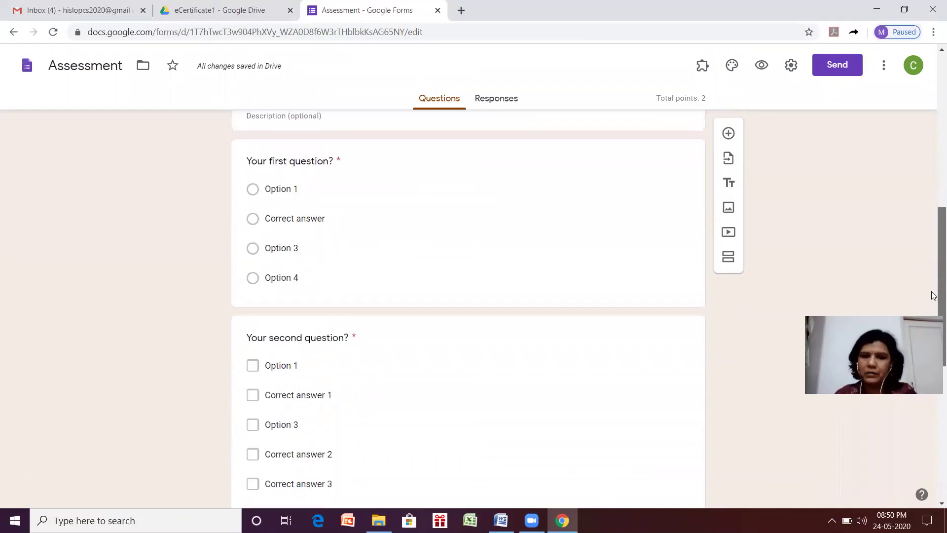
scroll(933, 295, down, 3)
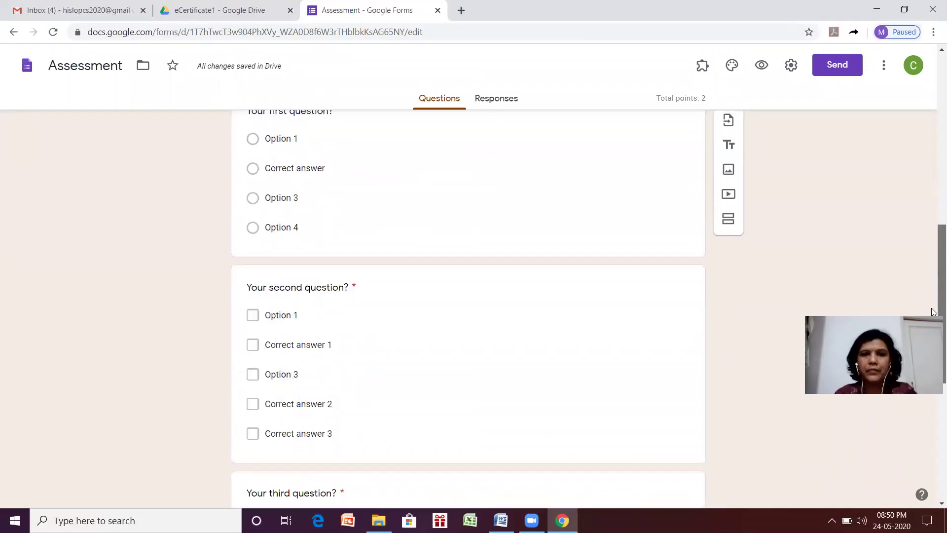
scroll(934, 295, down, 5)
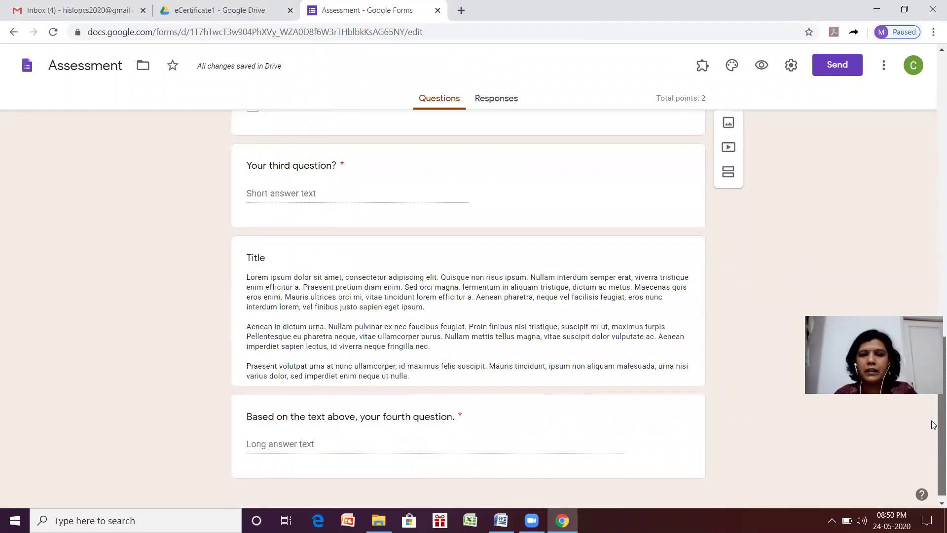
click(252, 258)
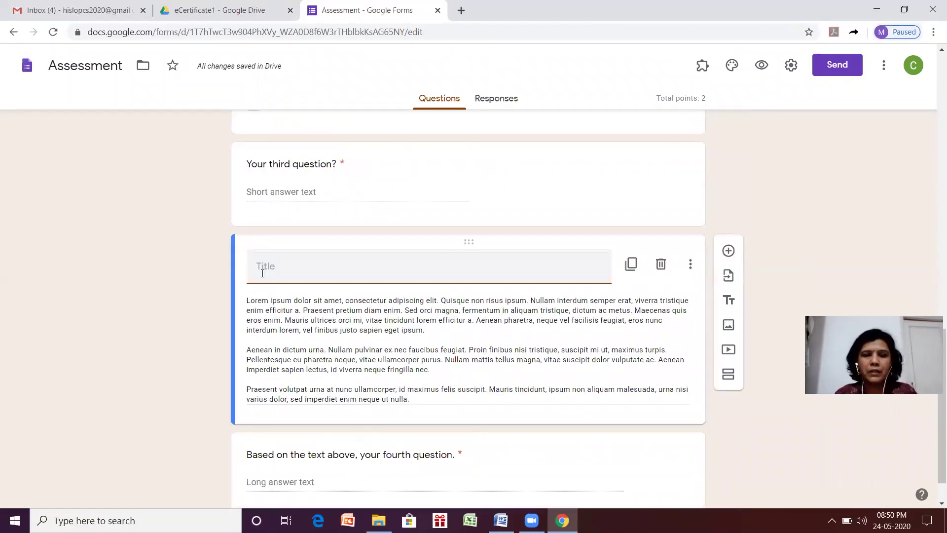
text(S)
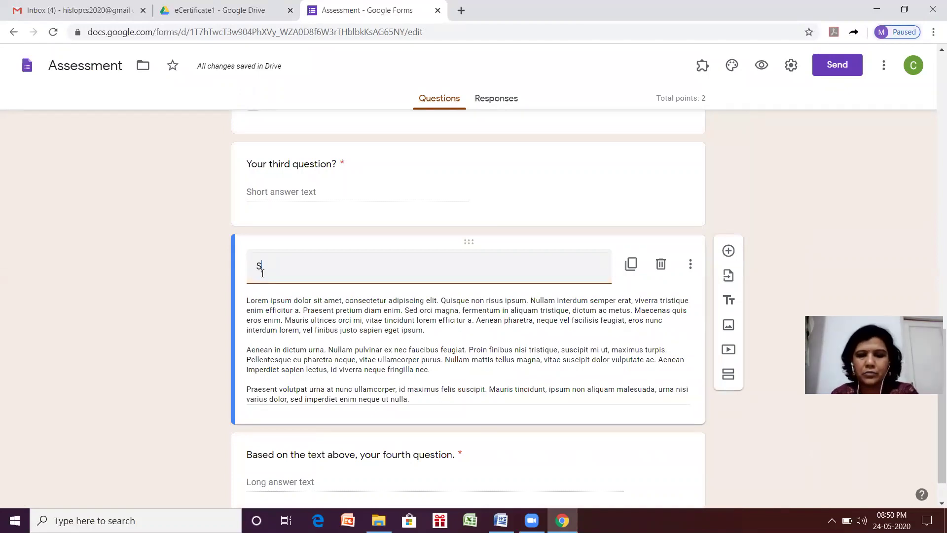
text(tory)
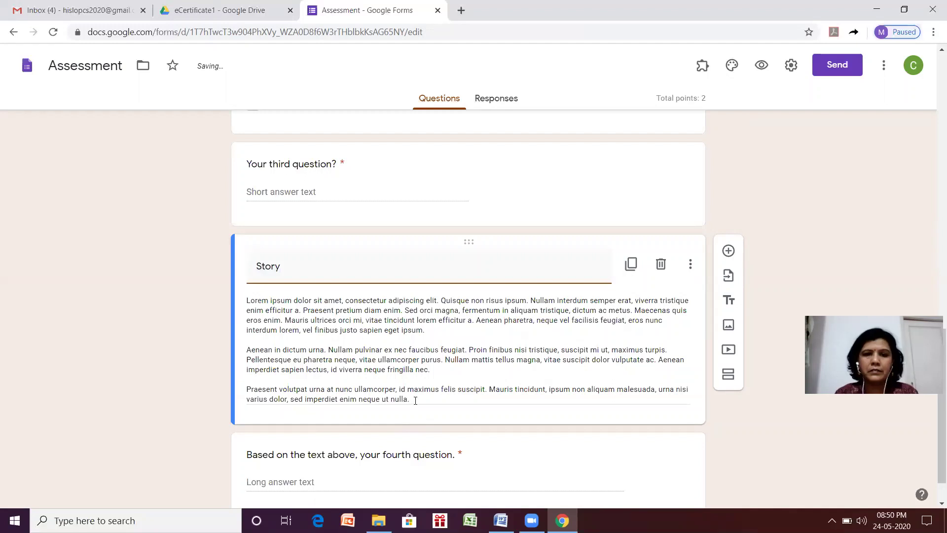
click(253, 313)
key(ctrl+a)
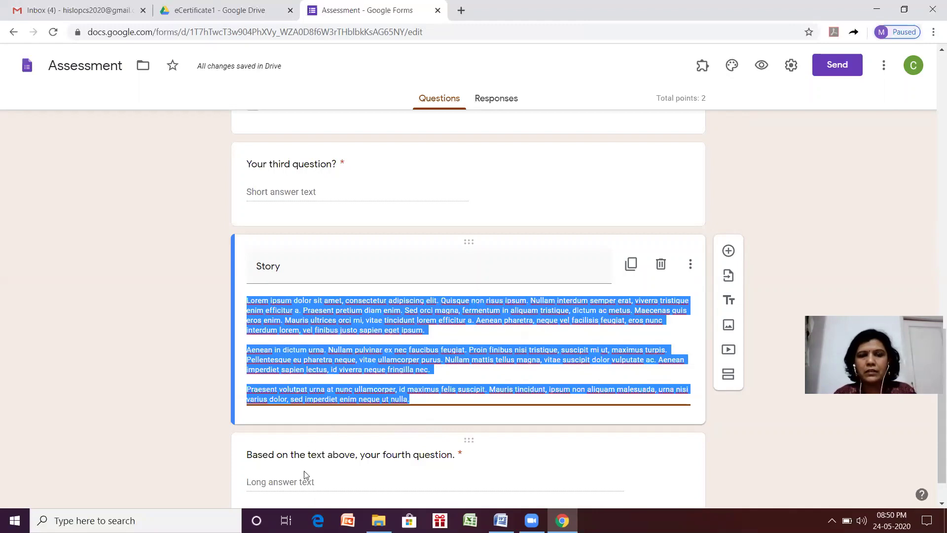
click(304, 484)
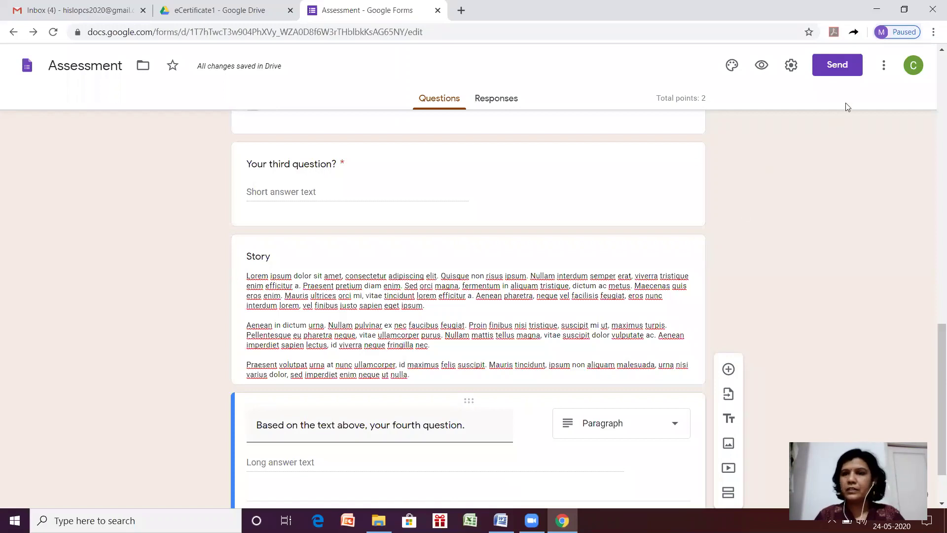
Find the Certify'em add-on page in the Forms add-ons marketplace.
click(885, 67)
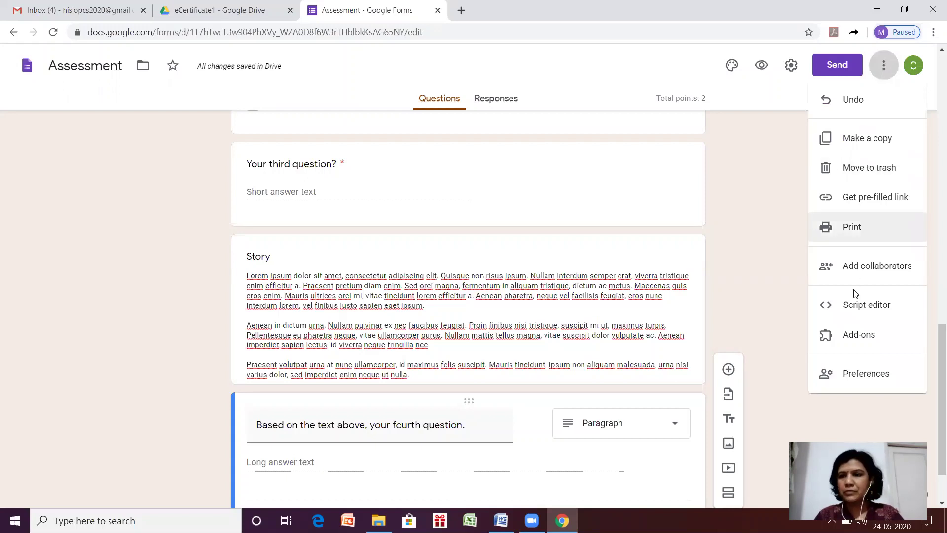
click(842, 334)
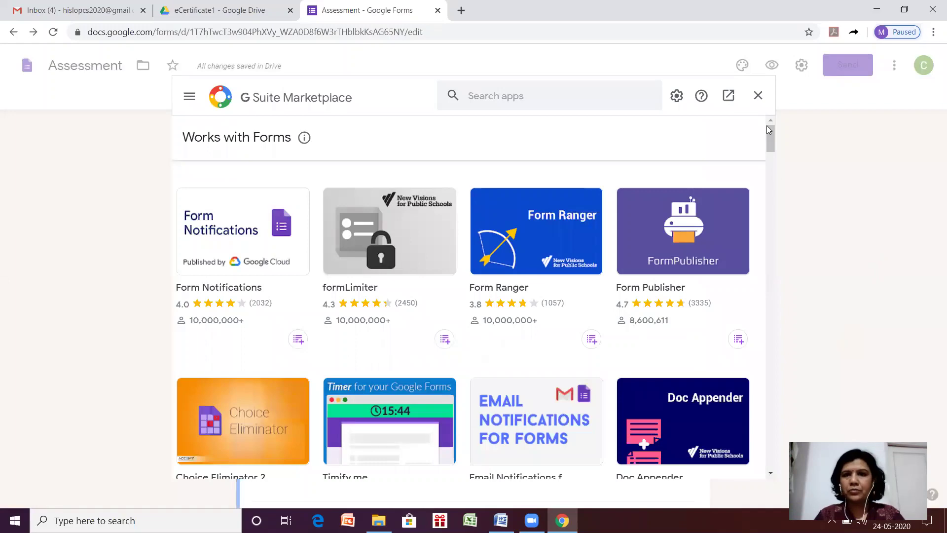
drag(773, 137, 774, 166)
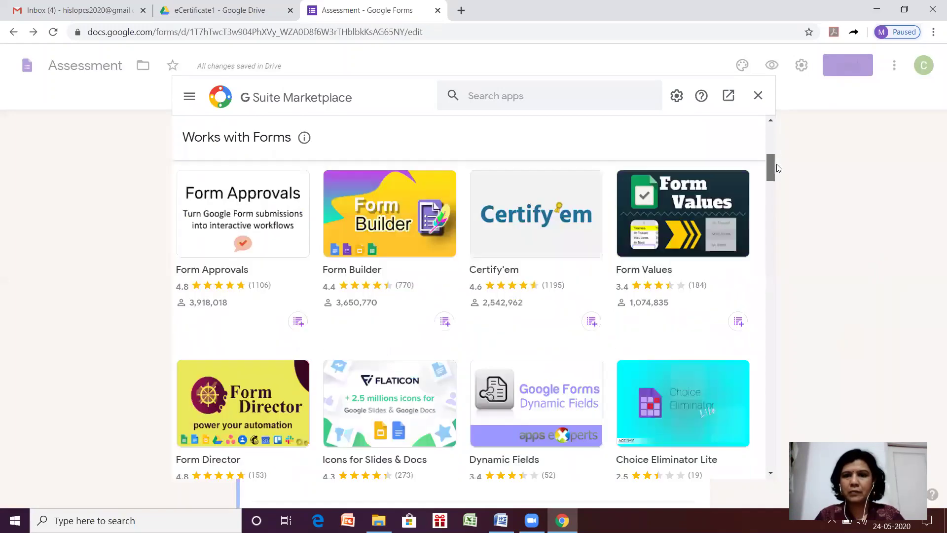
click(542, 203)
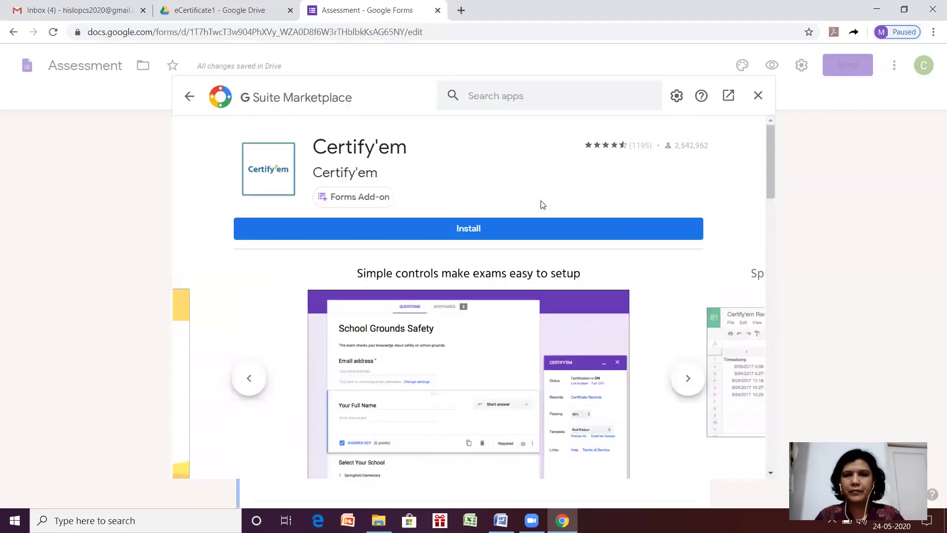
Install Certify'em and confirm the Get ready to install prompt.
click(523, 229)
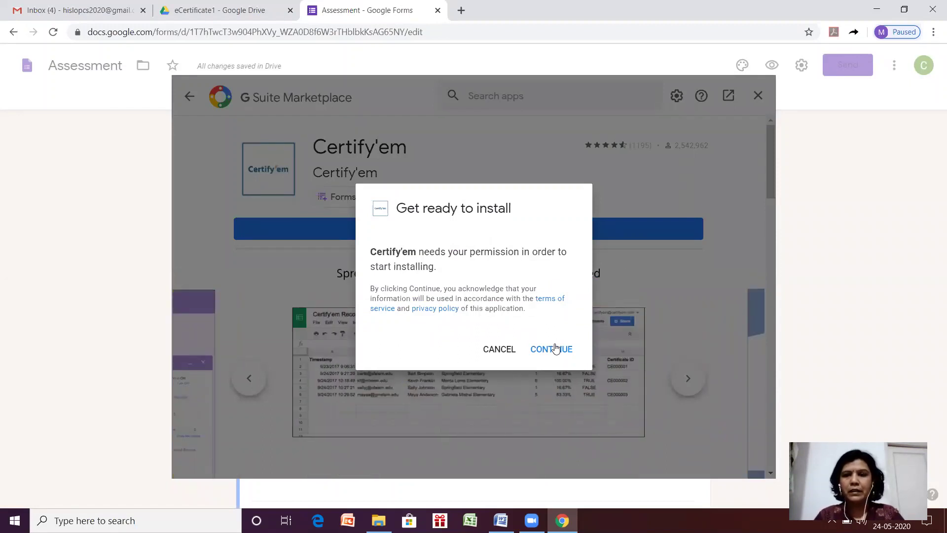
click(556, 348)
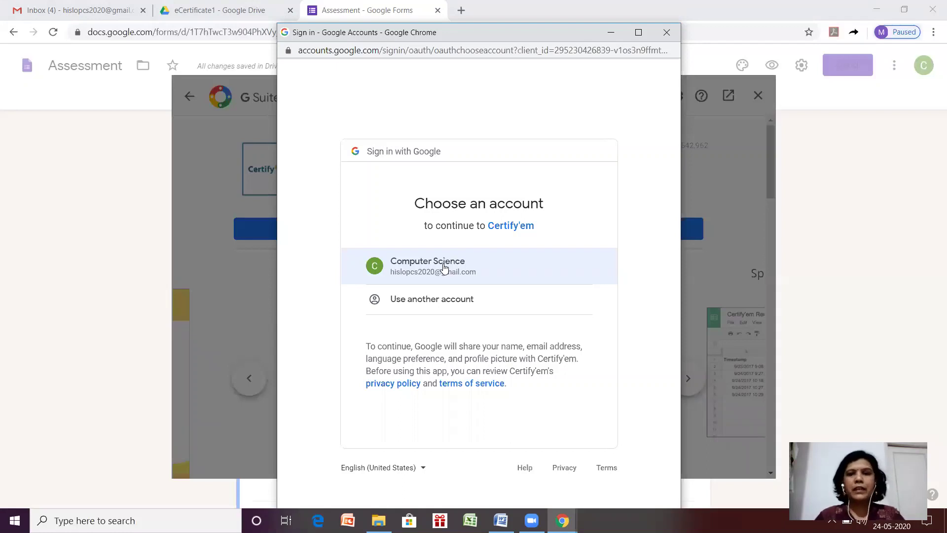
Authorize Certify'em with the chosen Google account, granting its permissions, and finish the installation.
click(444, 267)
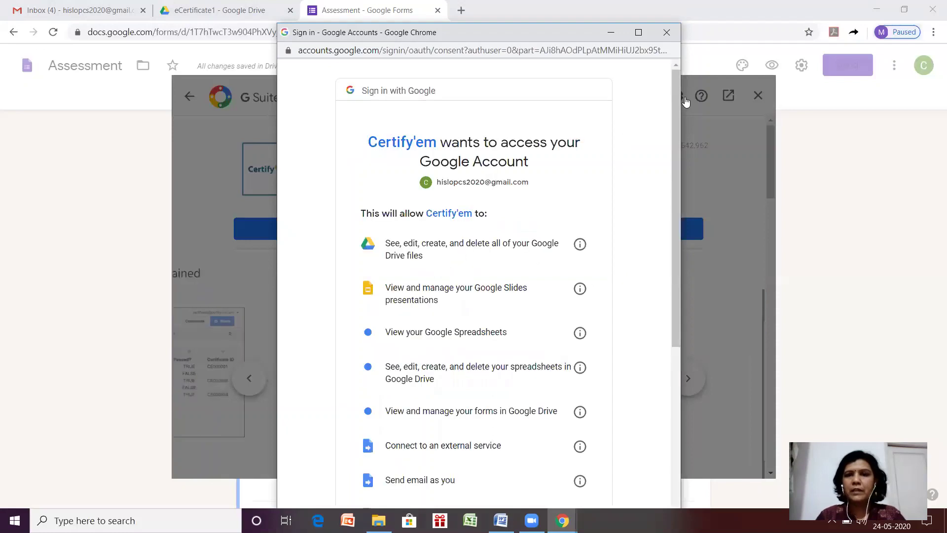
drag(678, 99, 680, 204)
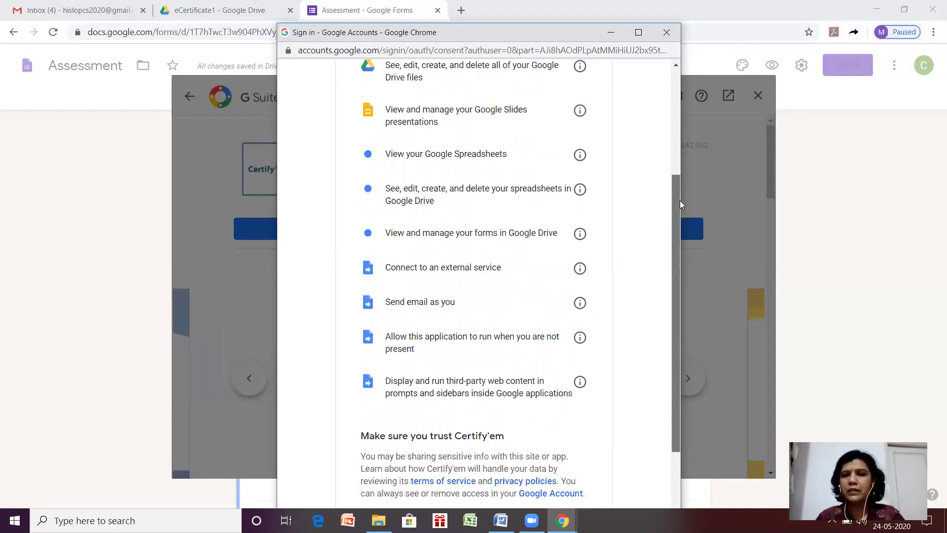
drag(679, 200, 649, 302)
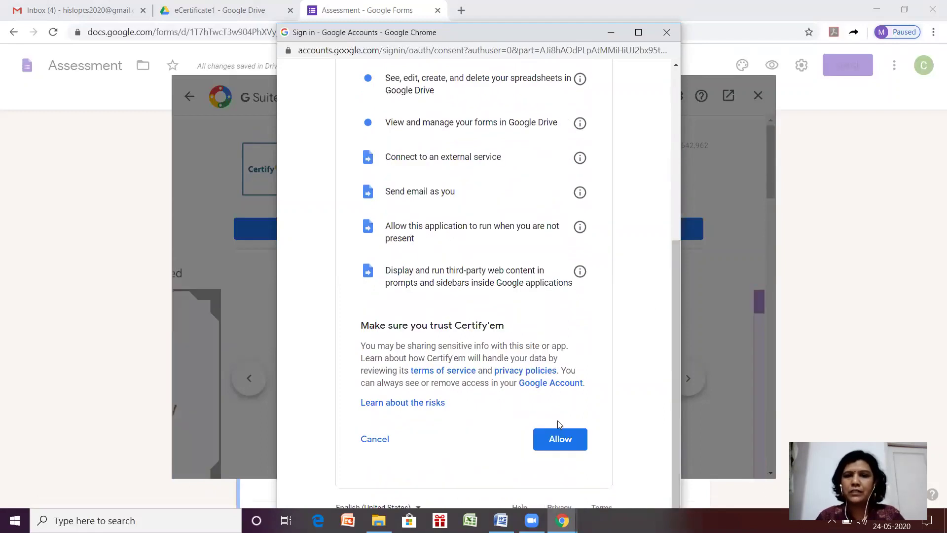
click(563, 441)
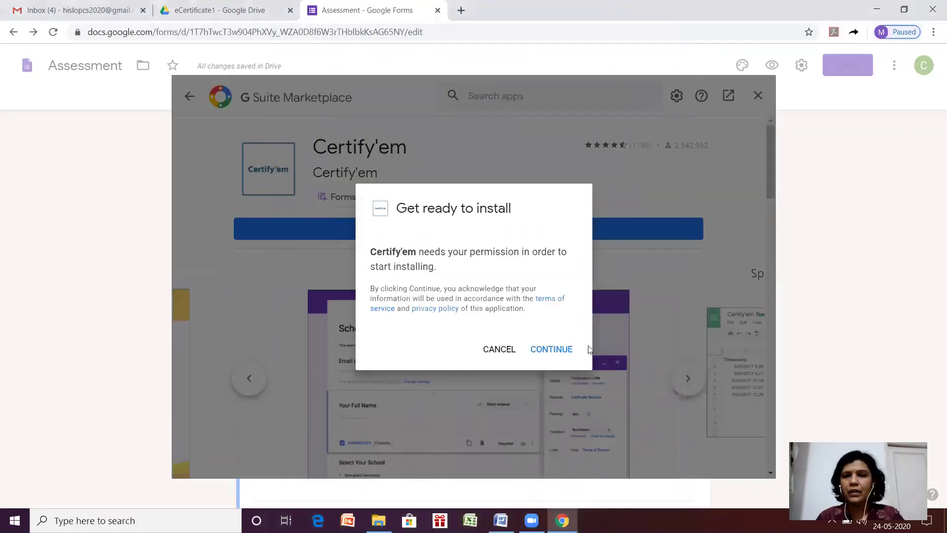
click(578, 344)
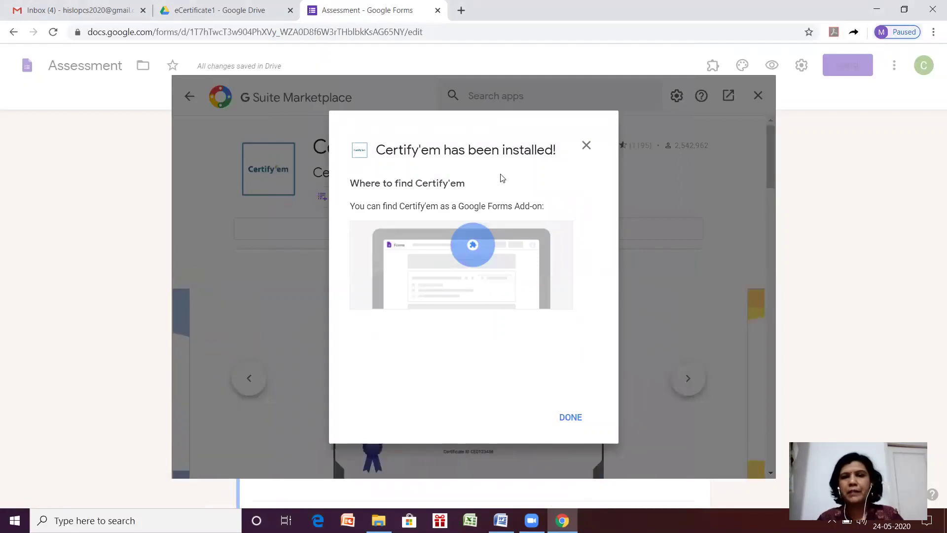
click(571, 417)
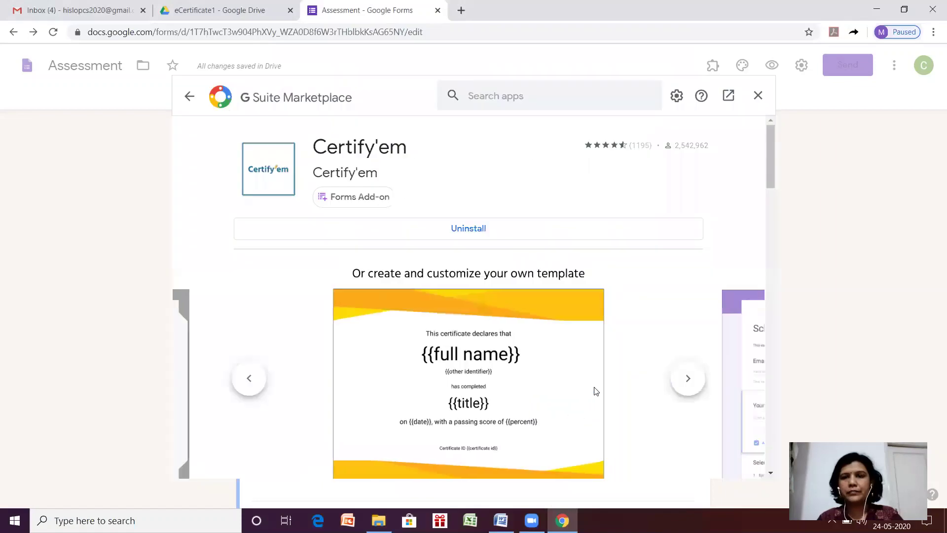
Close the G Suite Marketplace and show the Assessment form's installed add-ons.
click(758, 96)
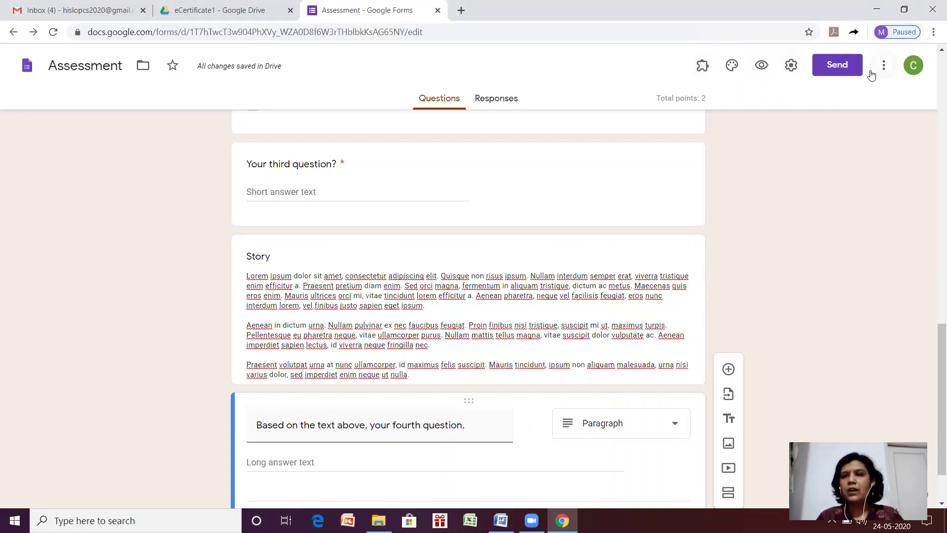
click(700, 67)
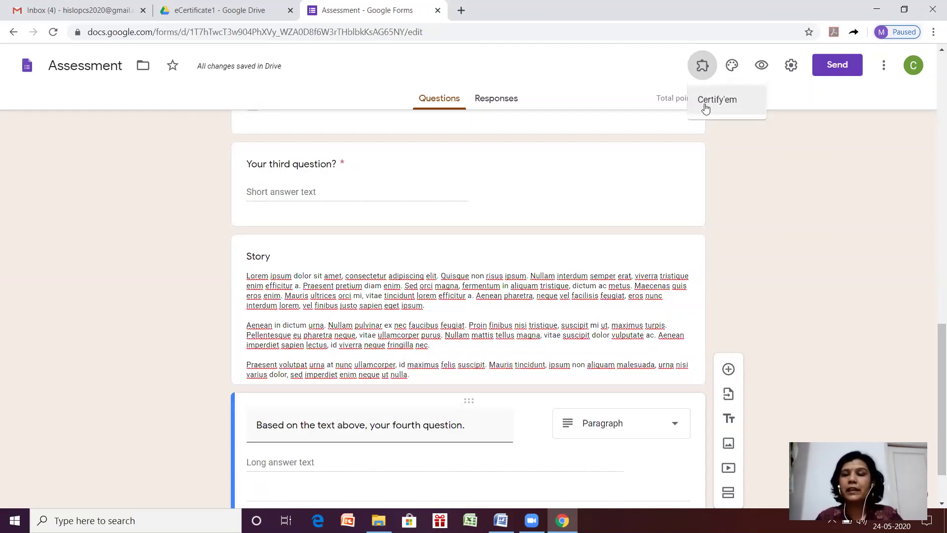
Open the Certify'em control panel from the form's add-ons.
click(705, 105)
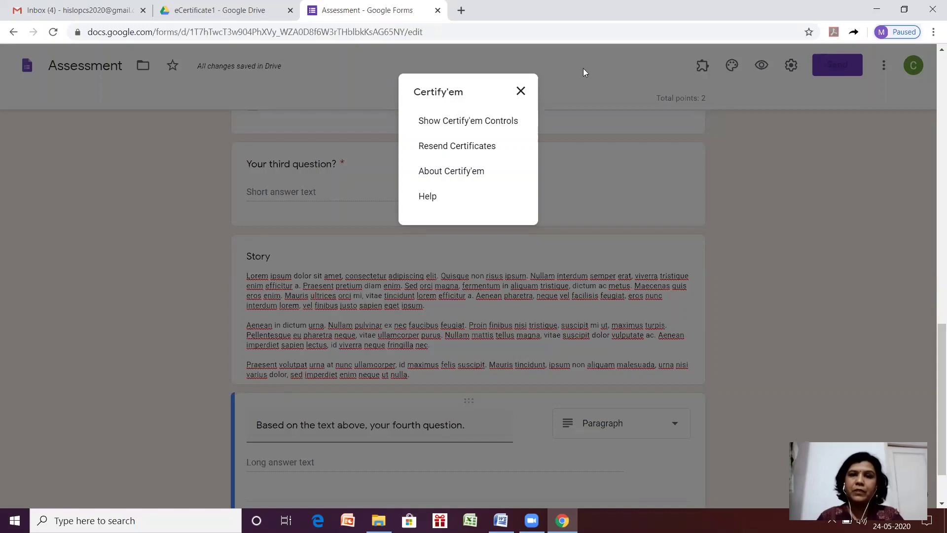
click(486, 122)
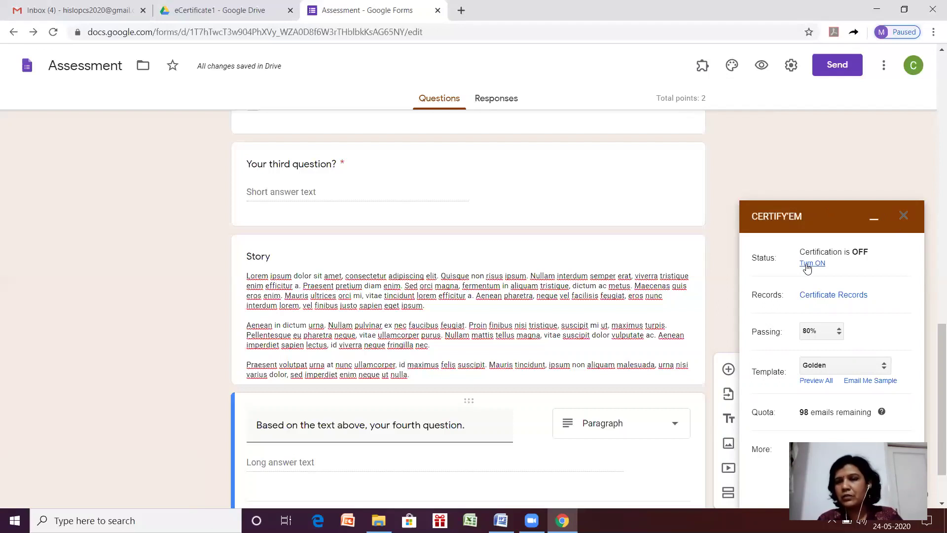
Turn Certify'em certification ON for the Assessment form, dismissing the survey popup.
click(807, 264)
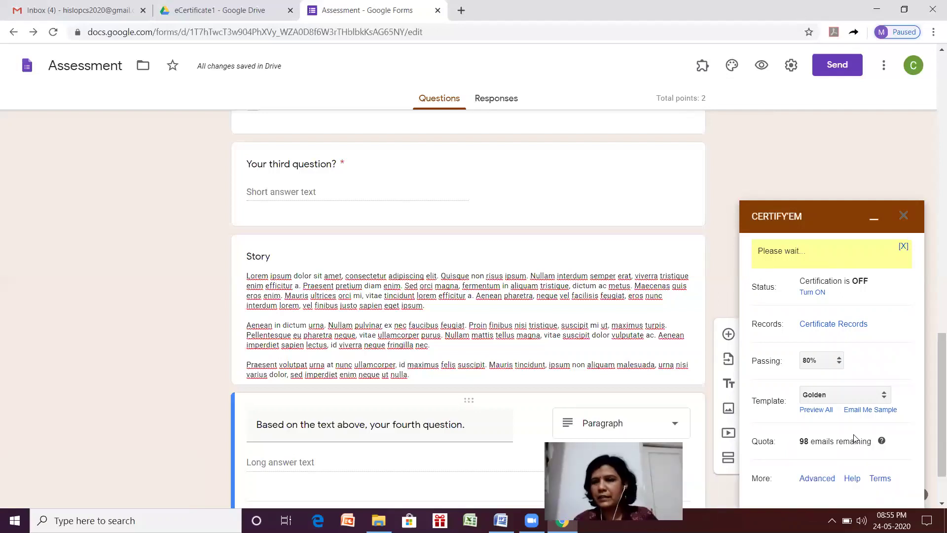
click(921, 281)
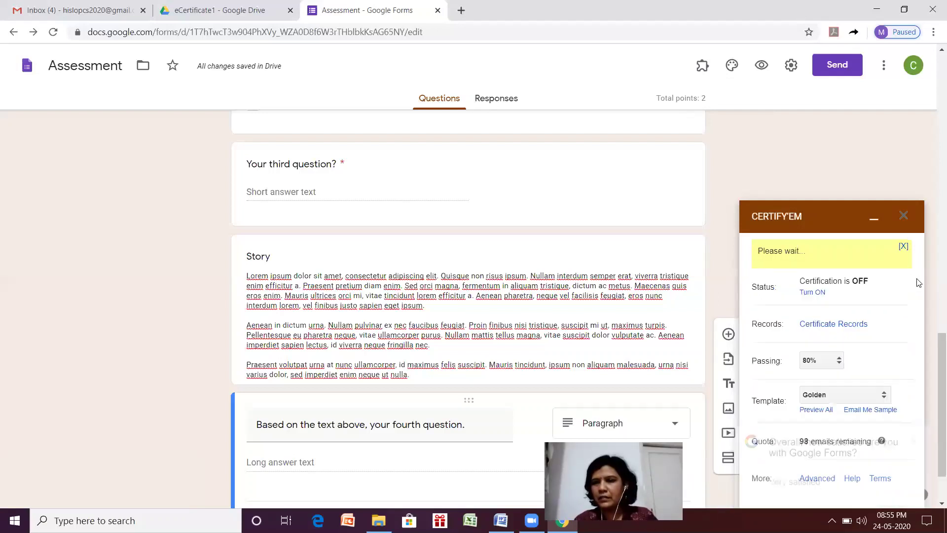
click(819, 292)
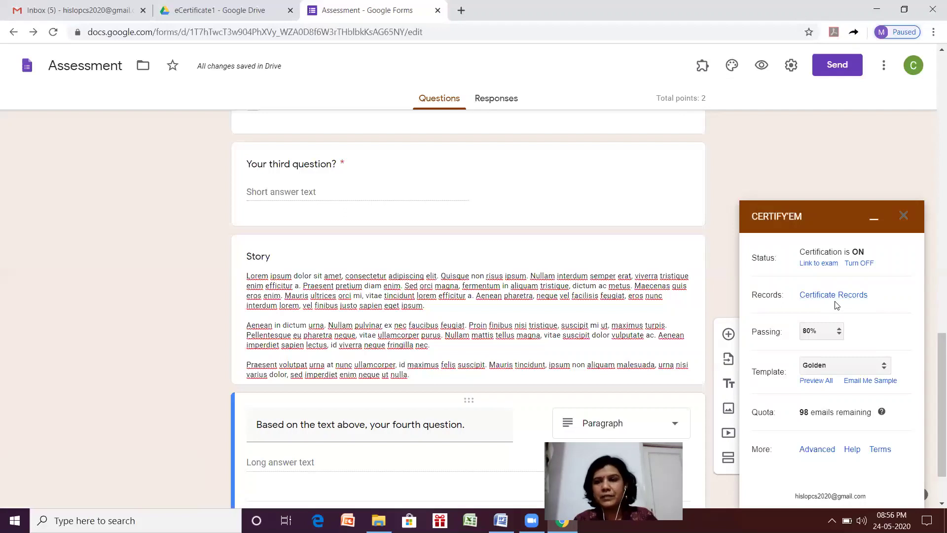
Set the passing score to 40% and keep Golden as the certificate template.
click(839, 337)
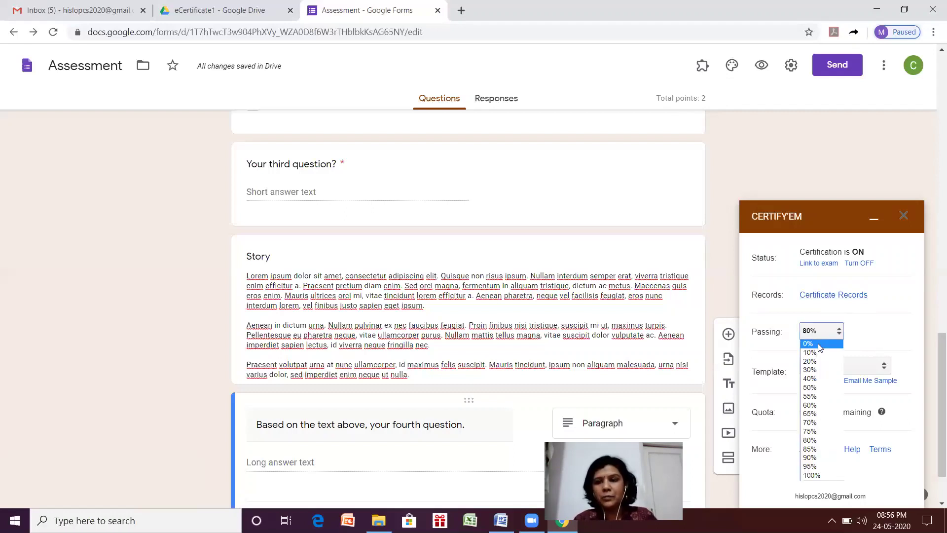
click(810, 379)
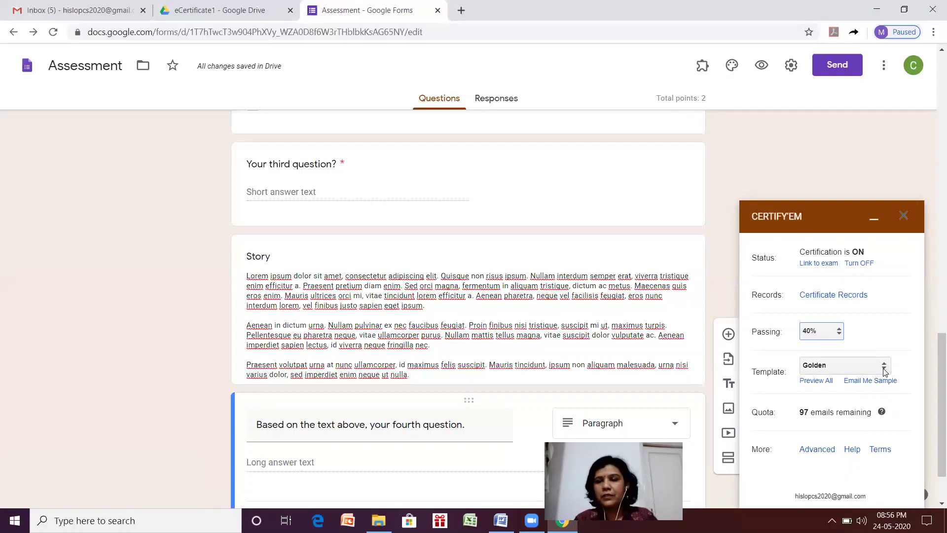
click(885, 372)
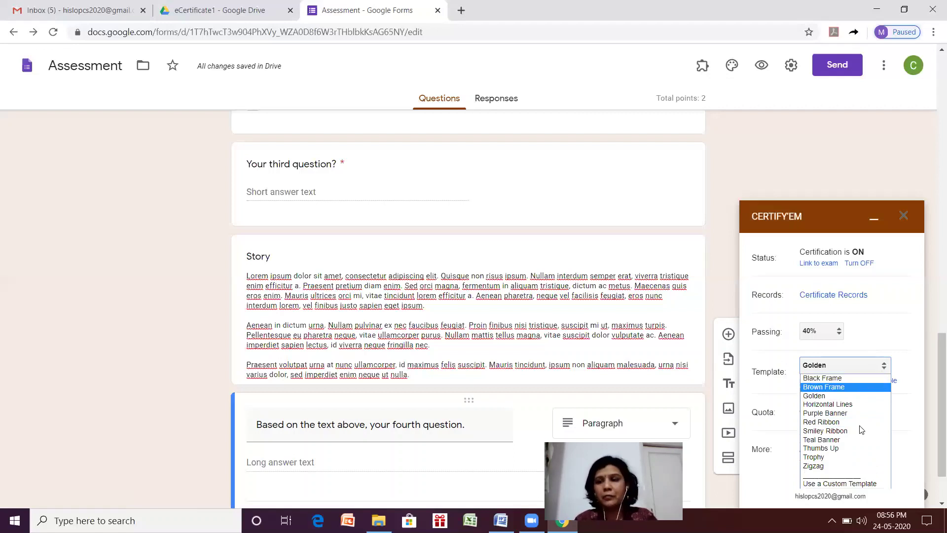
click(828, 484)
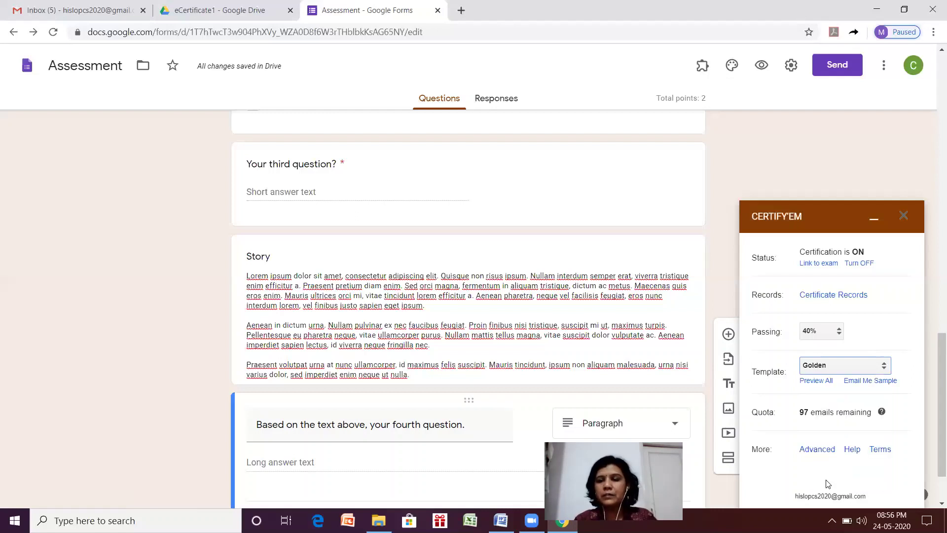
click(830, 450)
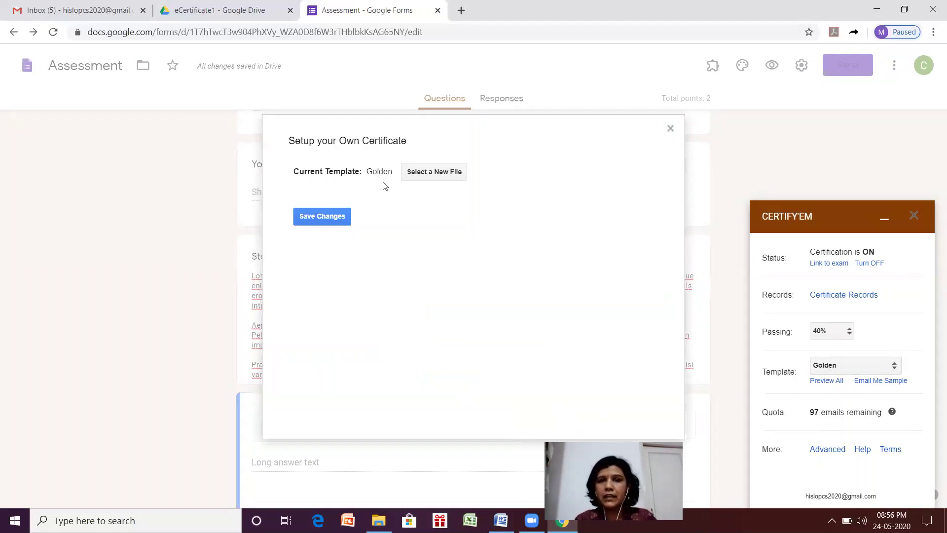
click(436, 173)
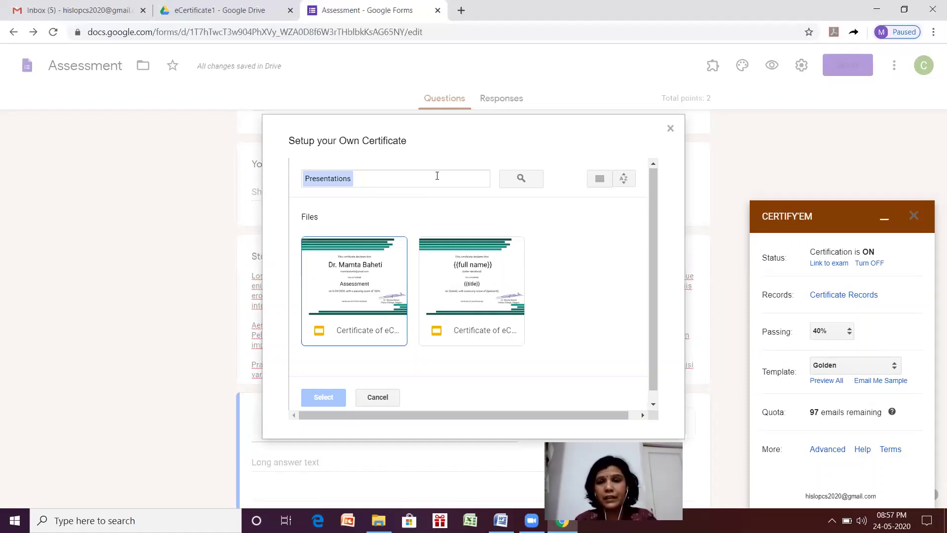
click(670, 129)
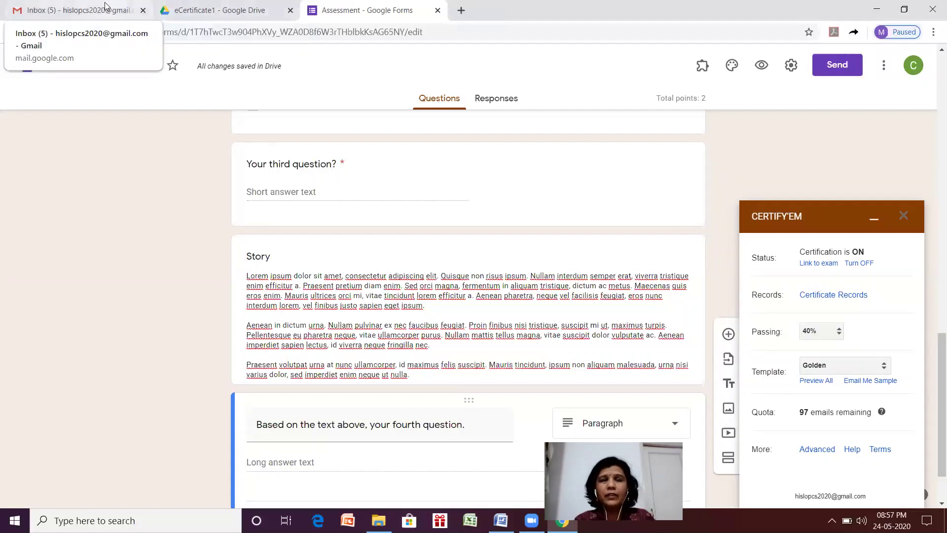
From the eCertificate1 Drive folder, start a new Google Slides presentation from a template.
click(195, 7)
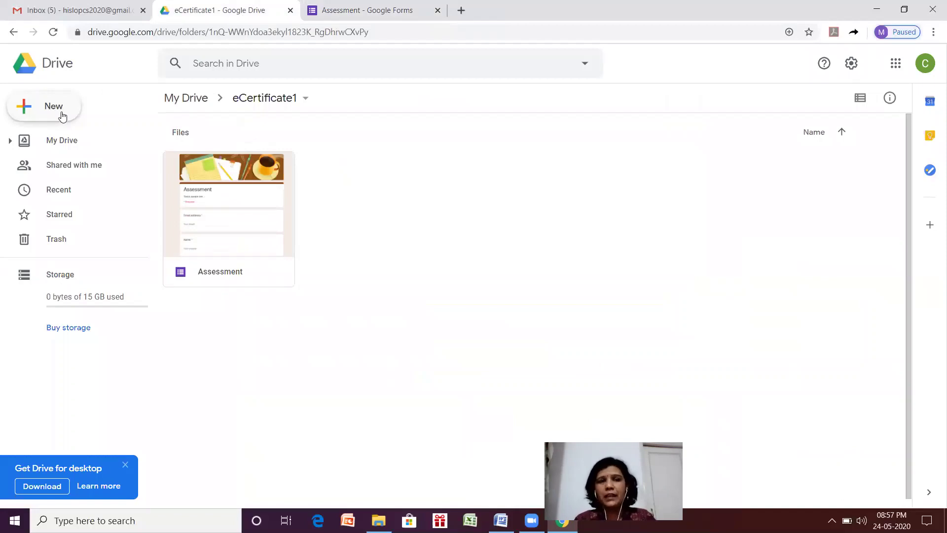
click(62, 115)
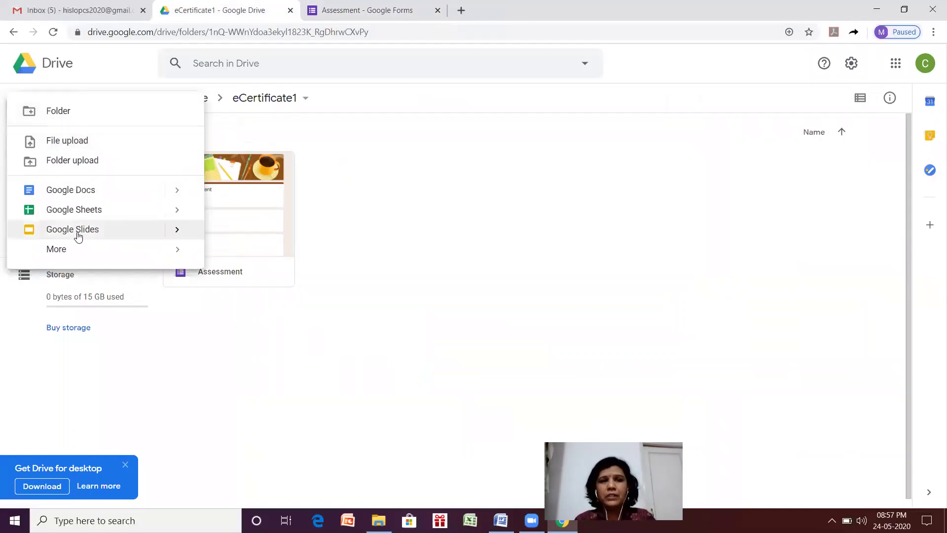
mouse_move(178, 230)
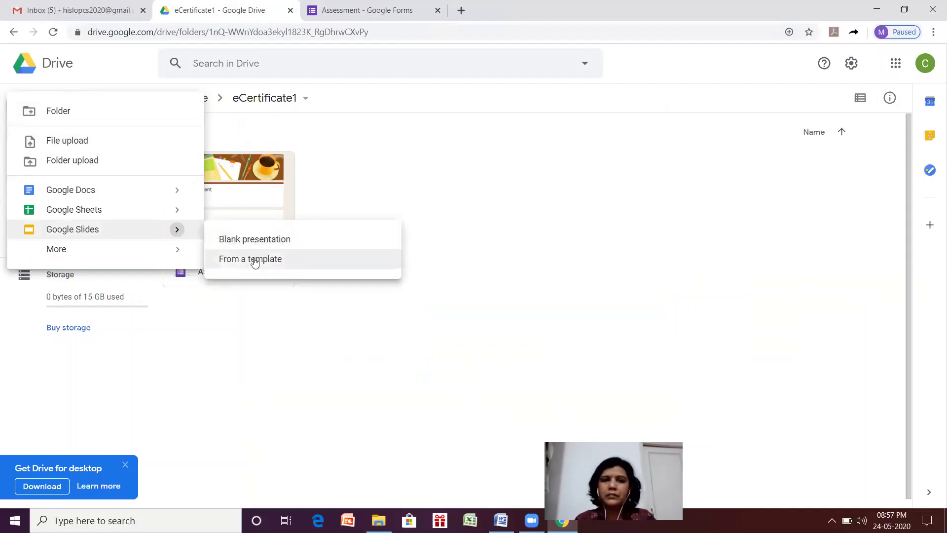
click(254, 263)
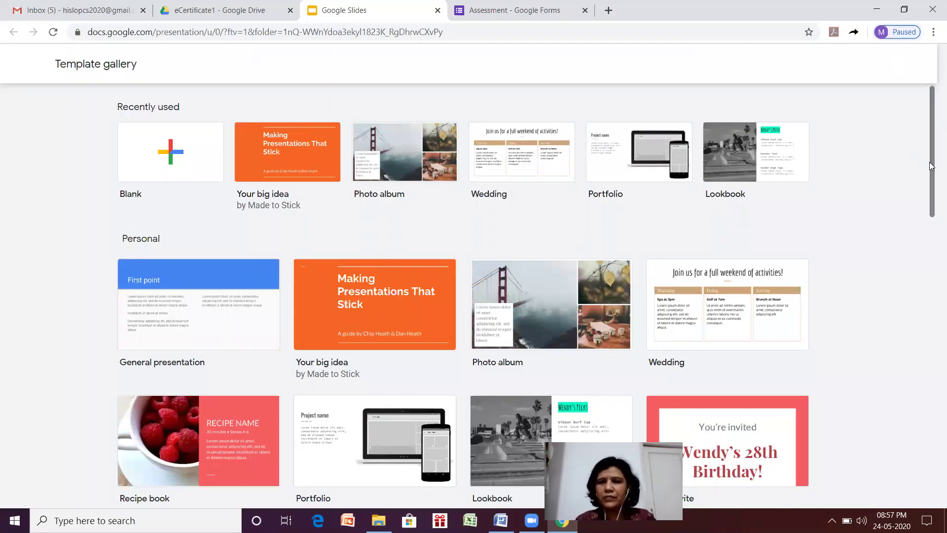
Create a presentation from the Employee certificate template and retitle it 'Certificate for e certificate'.
drag(931, 166, 933, 357)
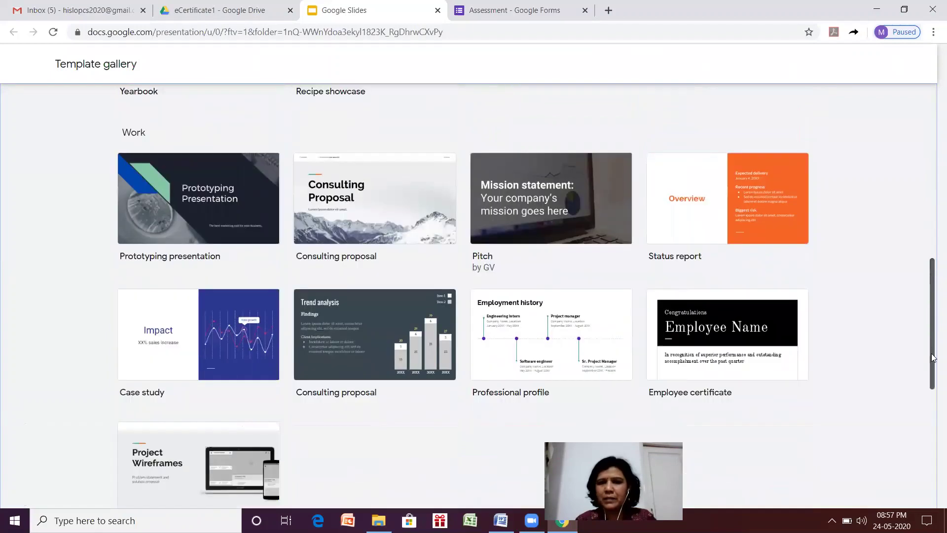
scroll(933, 358, down, 1)
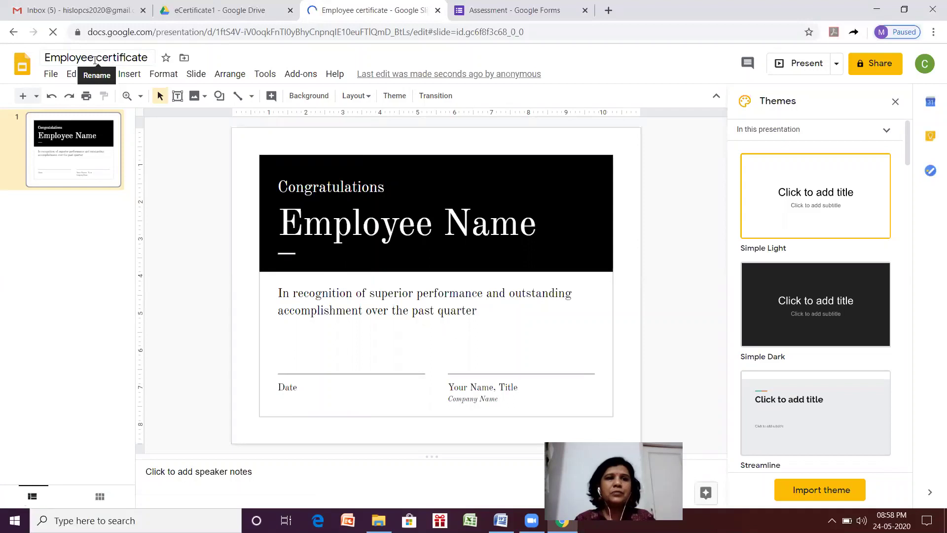
click(95, 59)
drag(95, 59, 1, 74)
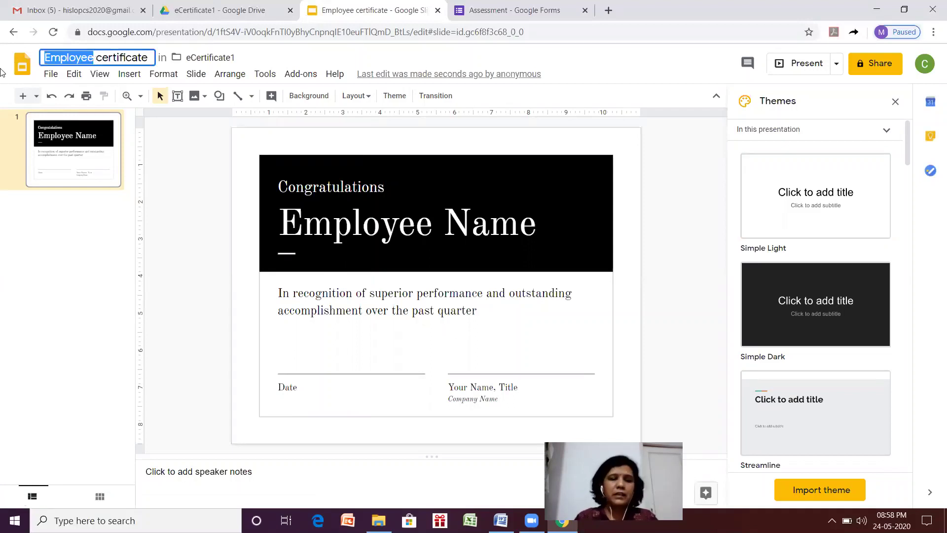
text(Certi)
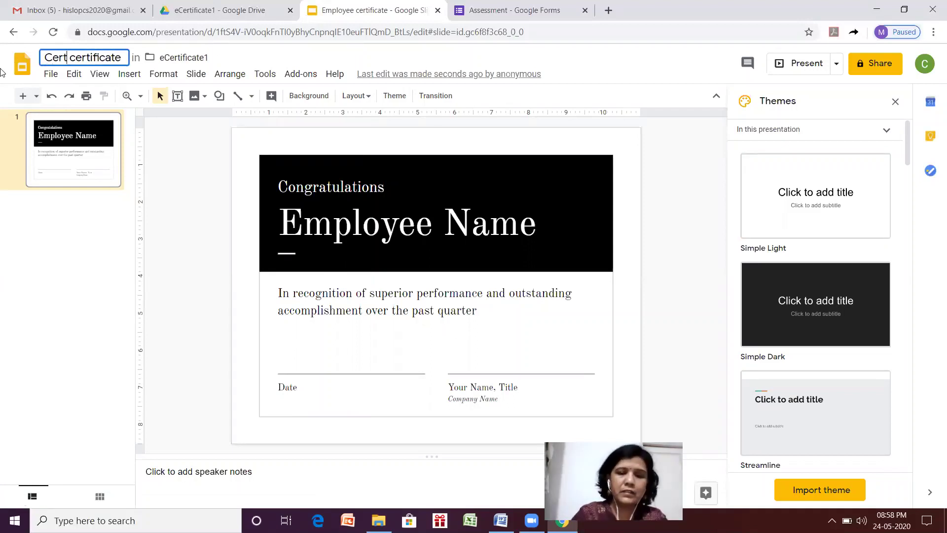
text(fica)
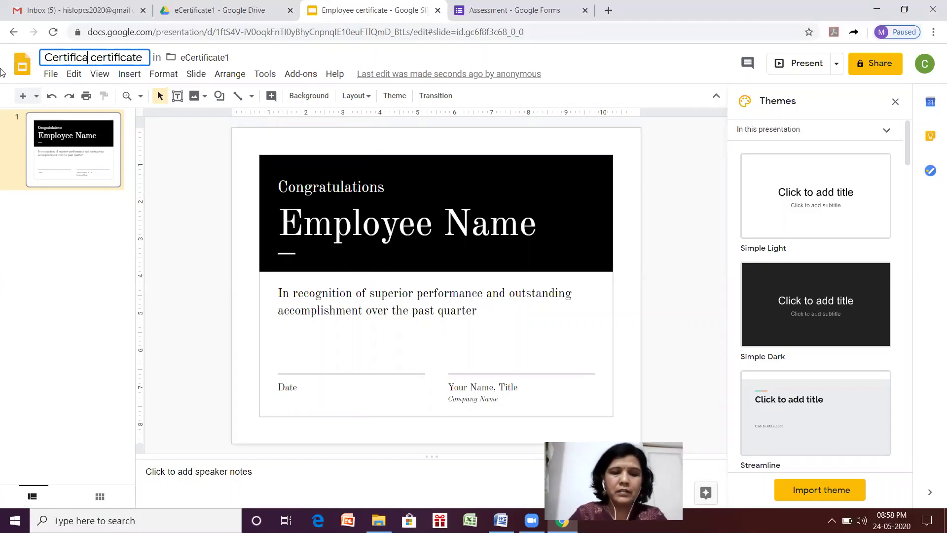
text(te)
text( for)
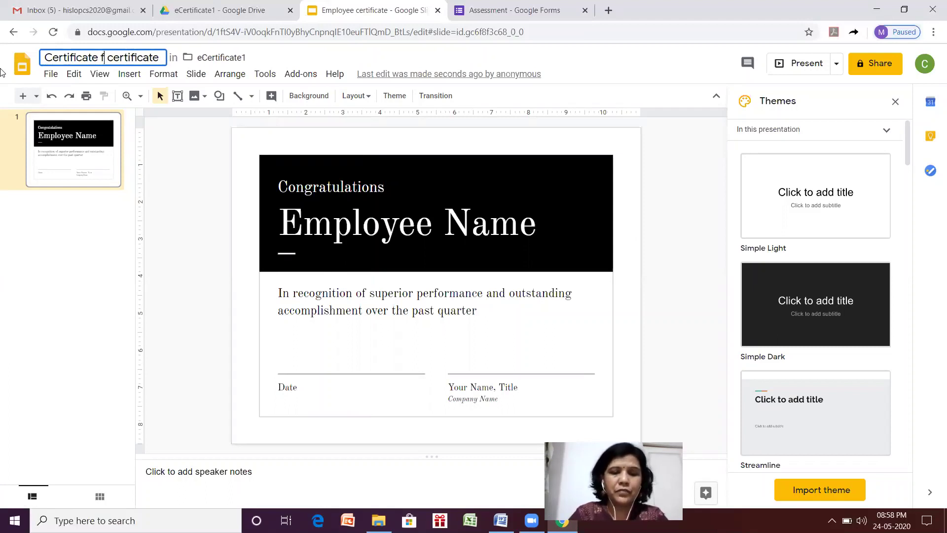
text( e)
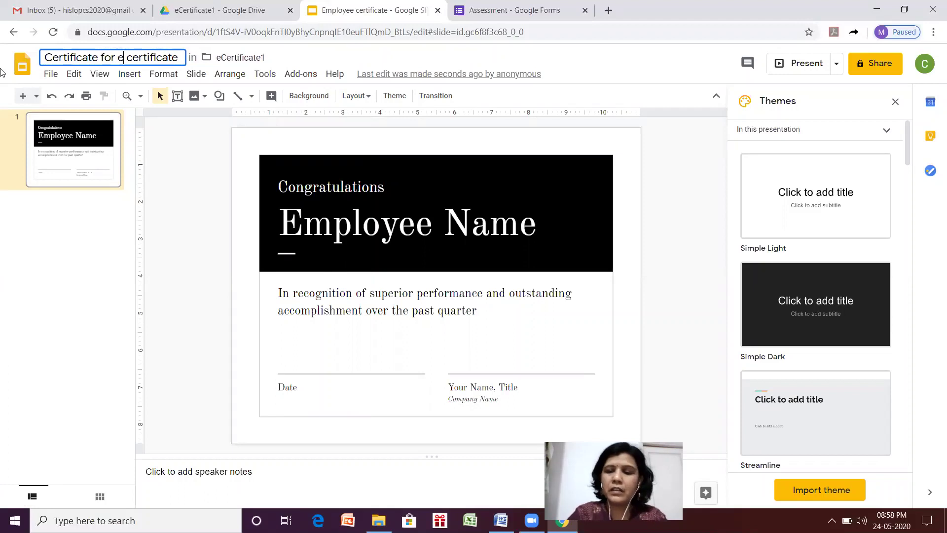
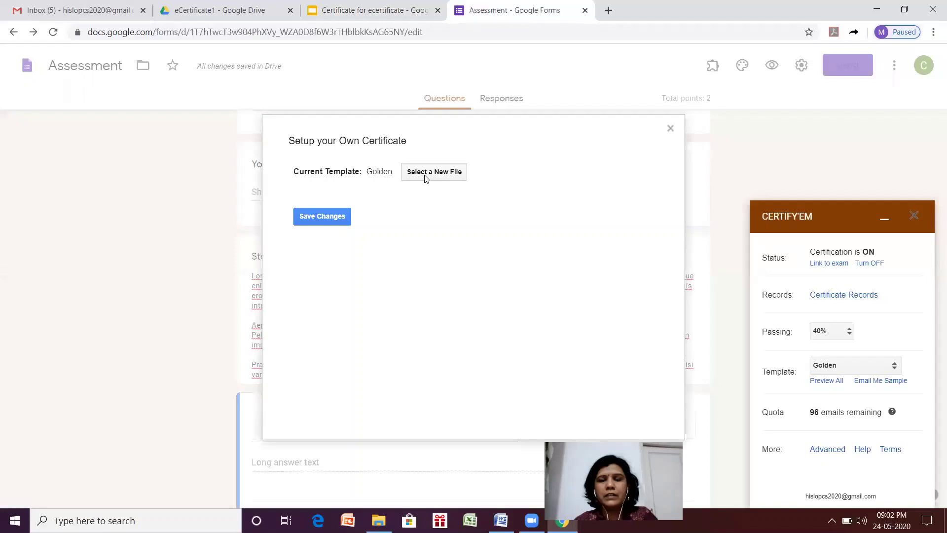
Replace the Certify'em template with the third 'Certificate of eCertificate' presentation and save the change.
click(426, 178)
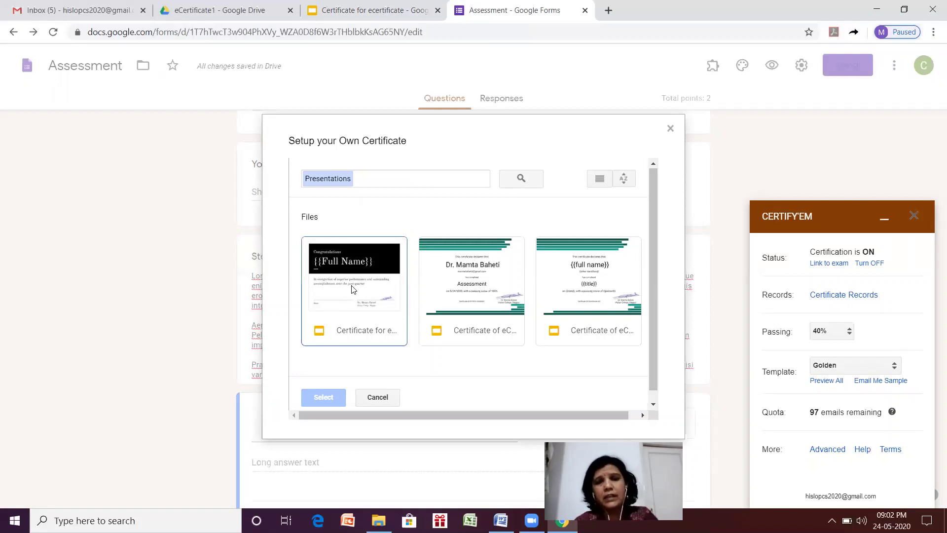
click(352, 289)
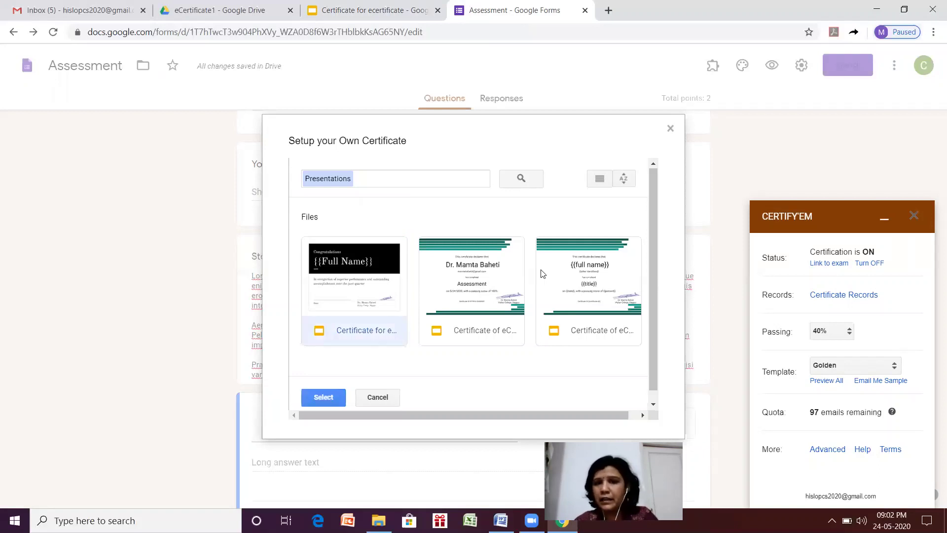
click(608, 281)
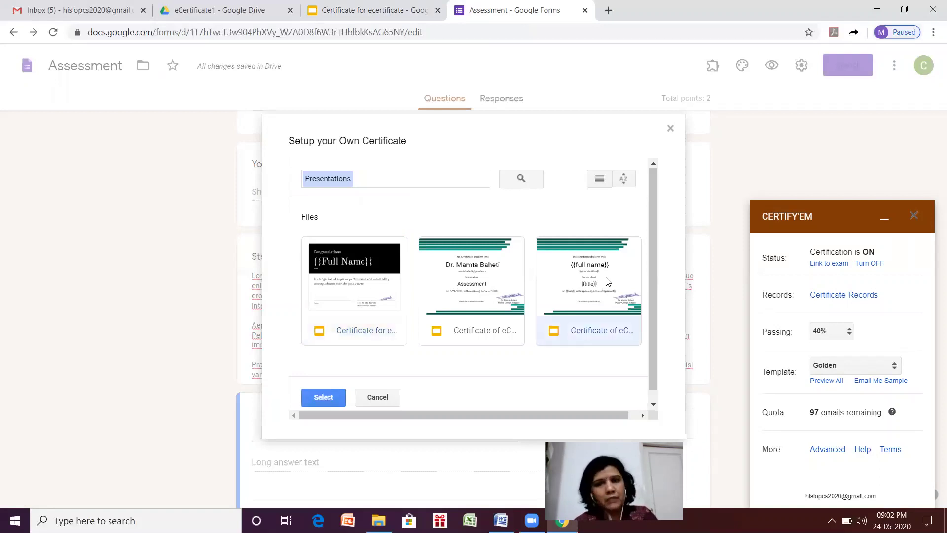
double_click(607, 282)
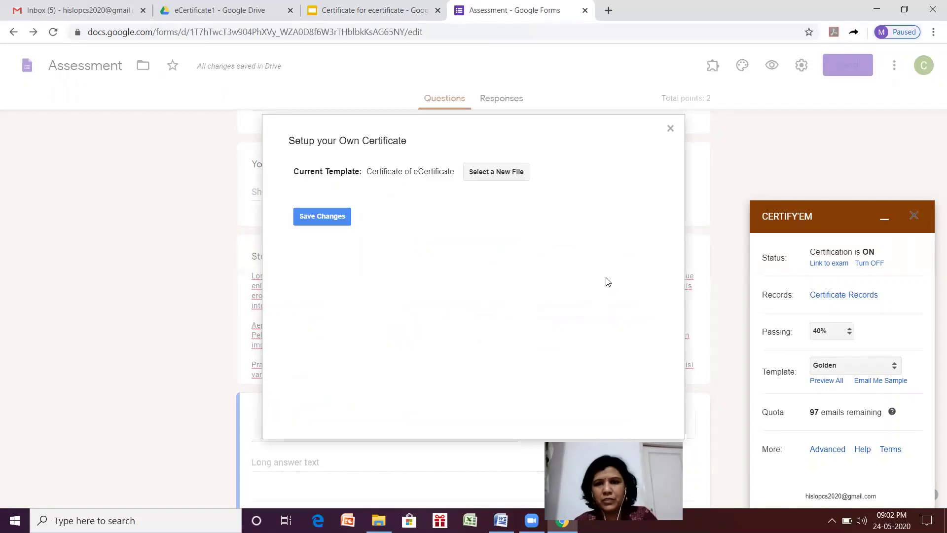
click(339, 219)
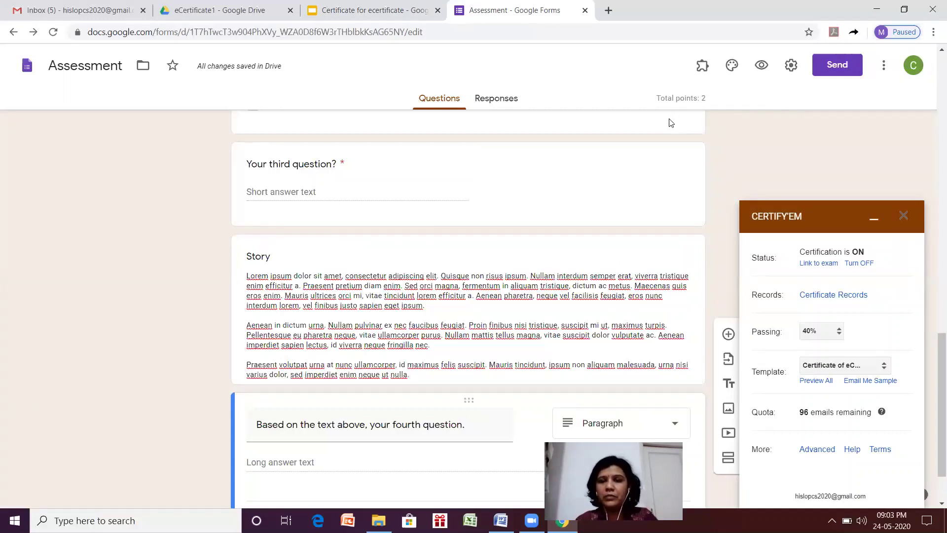
Preview the Assessment form and fill in the respondent's email address, full name and email answer.
click(762, 66)
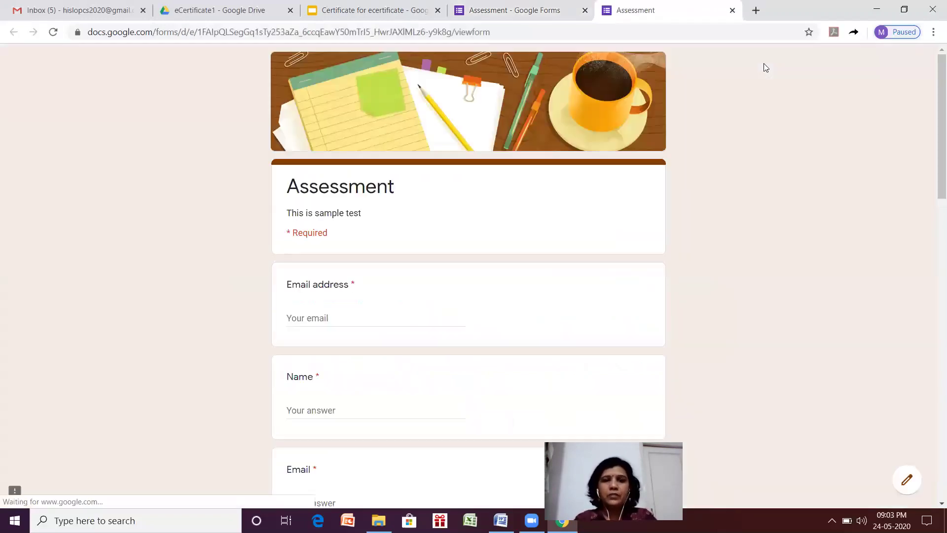
click(325, 314)
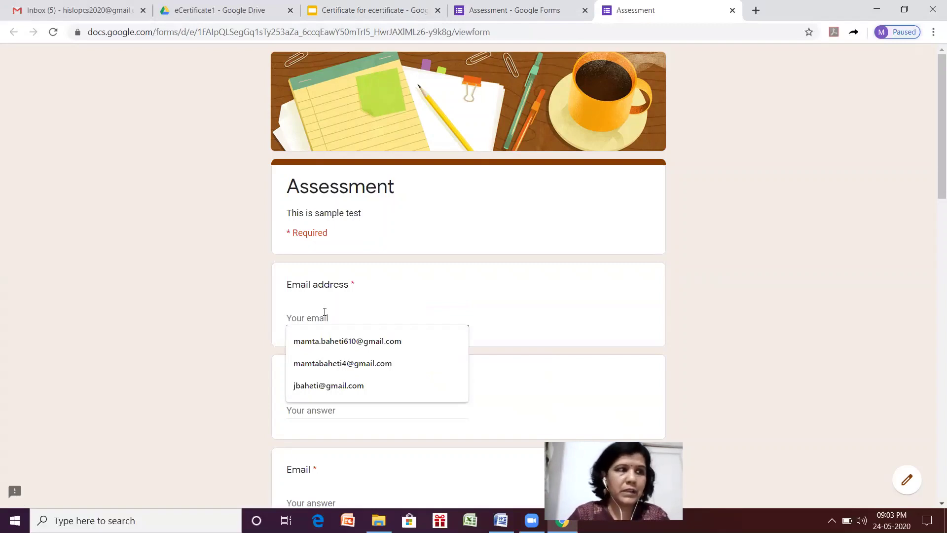
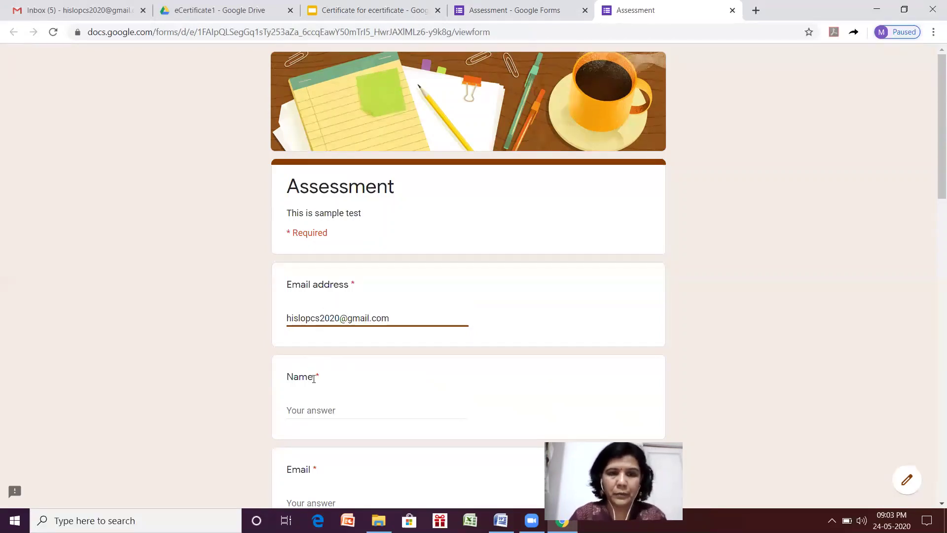
click(302, 412)
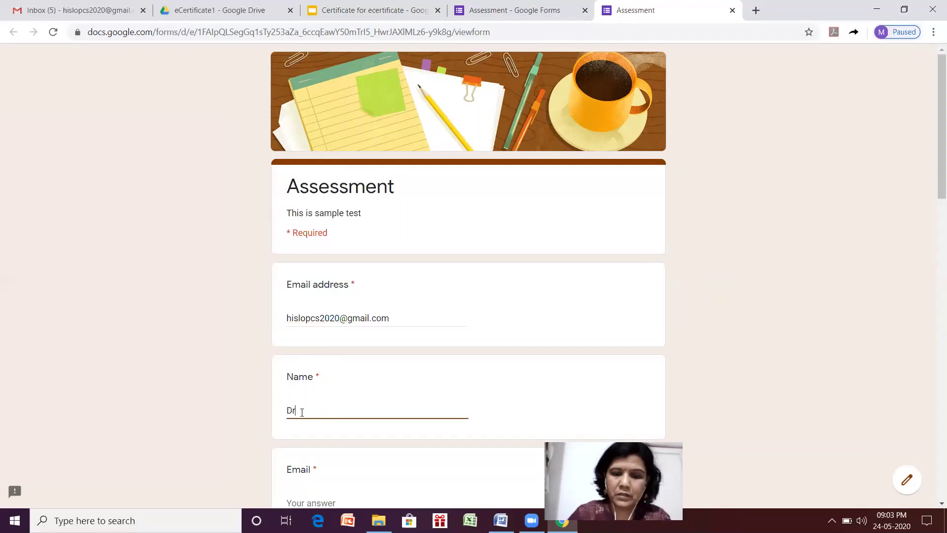
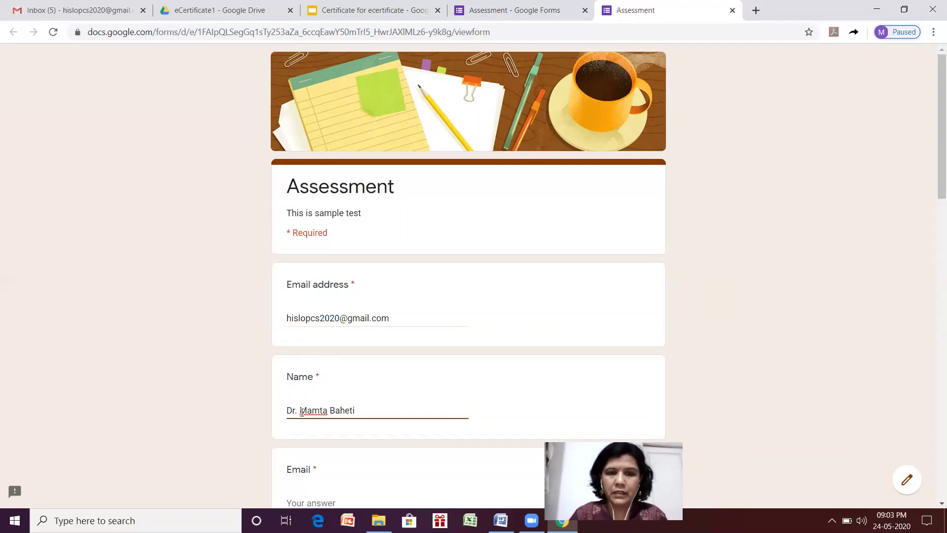
click(308, 488)
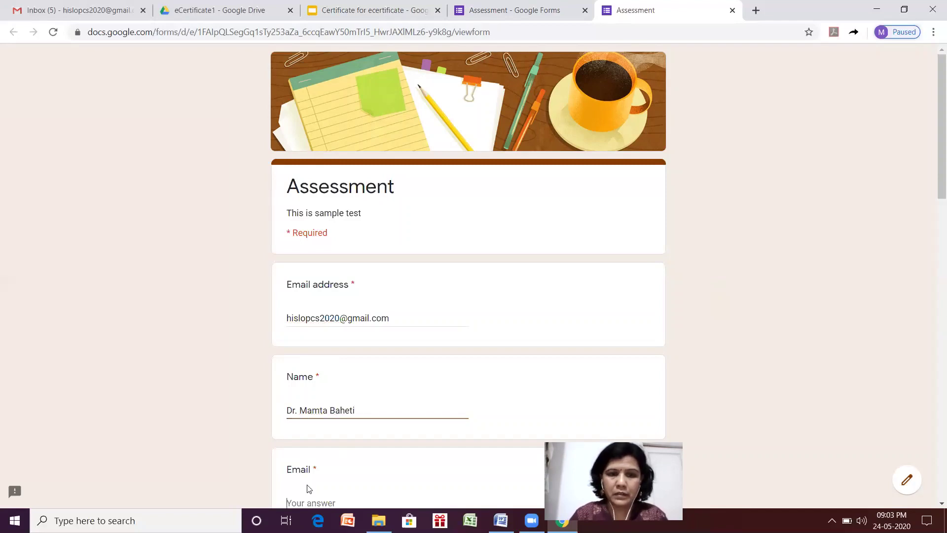
text(m)
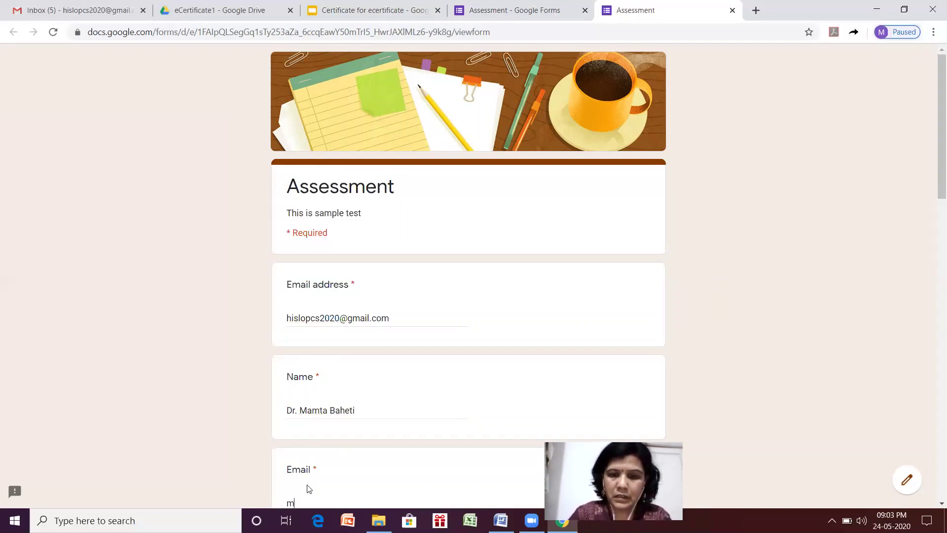
key(BackSpace)
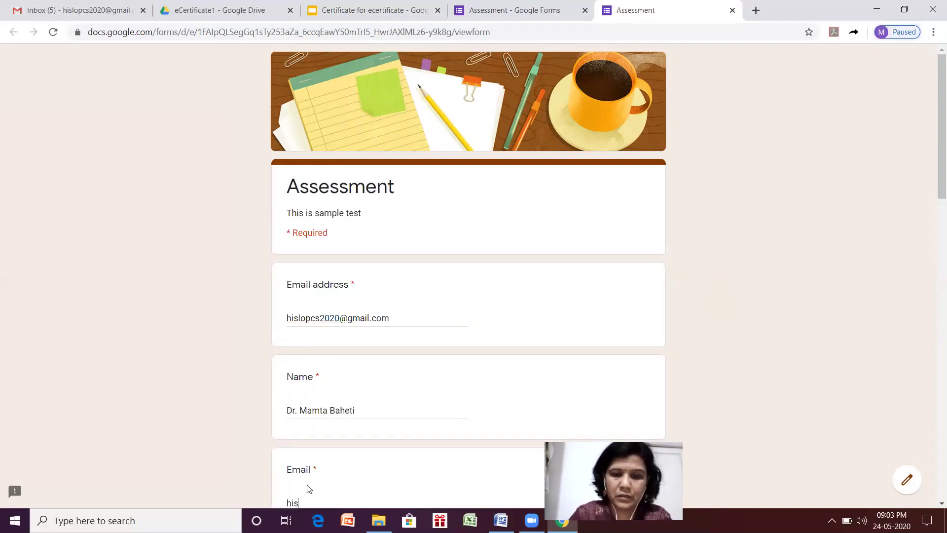
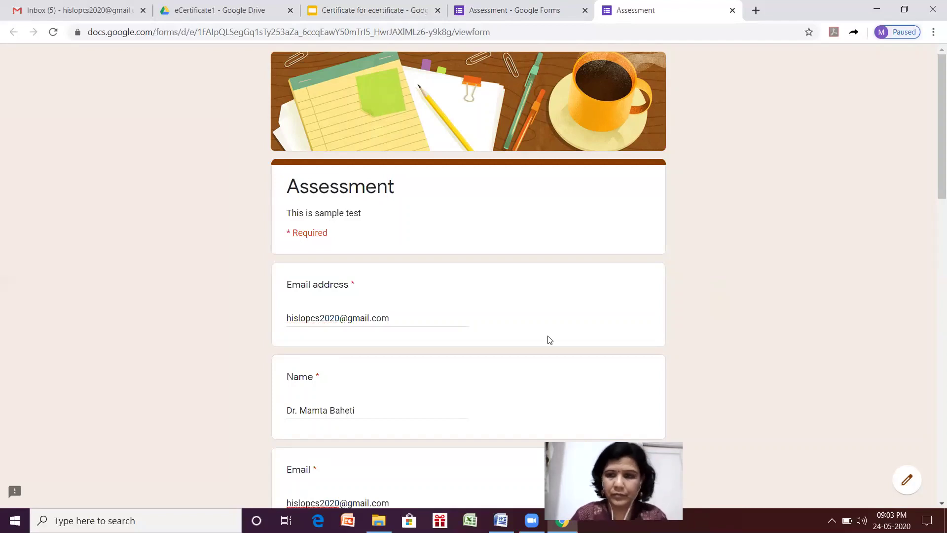
Answer the first question with Correct answer and tick Correct answers 1, 2 and 3 on the second.
drag(934, 138, 932, 216)
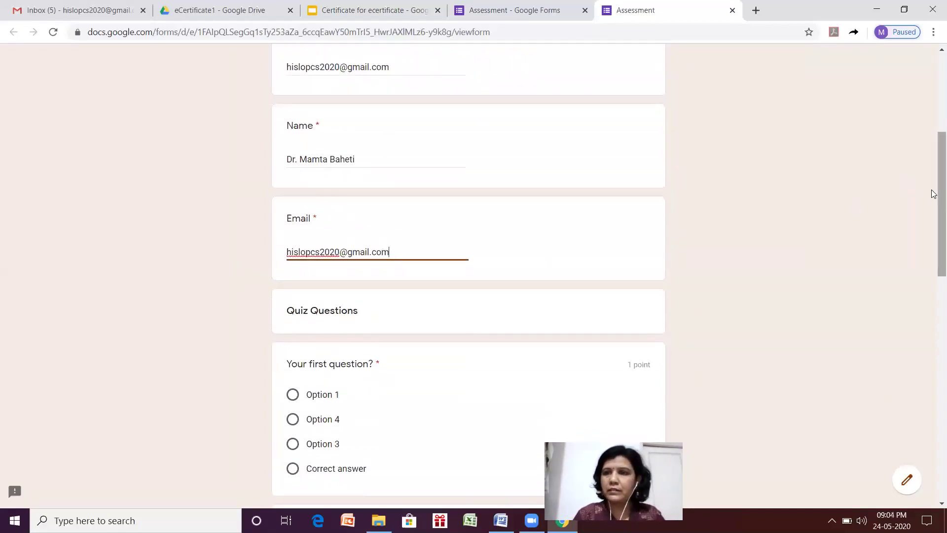
drag(934, 245, 934, 255)
scroll(934, 256, down, 3)
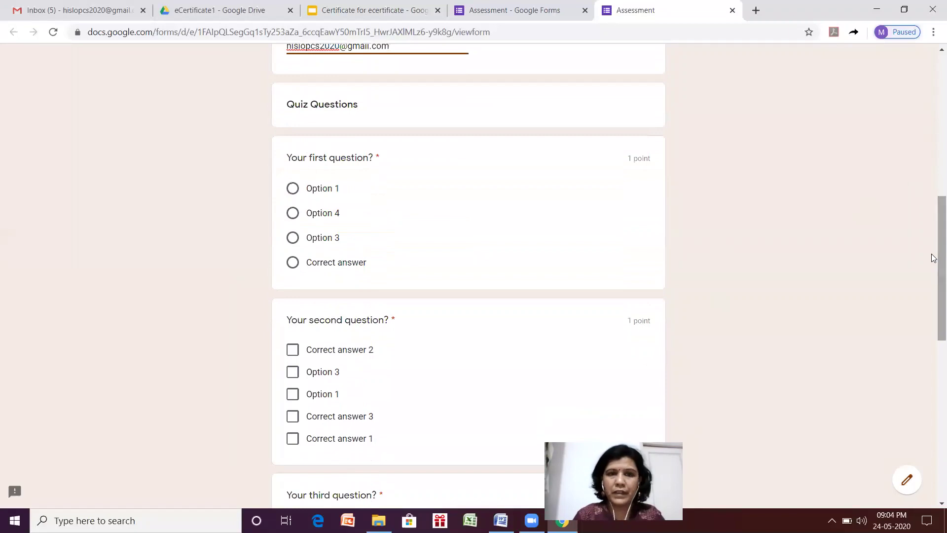
click(339, 262)
click(296, 417)
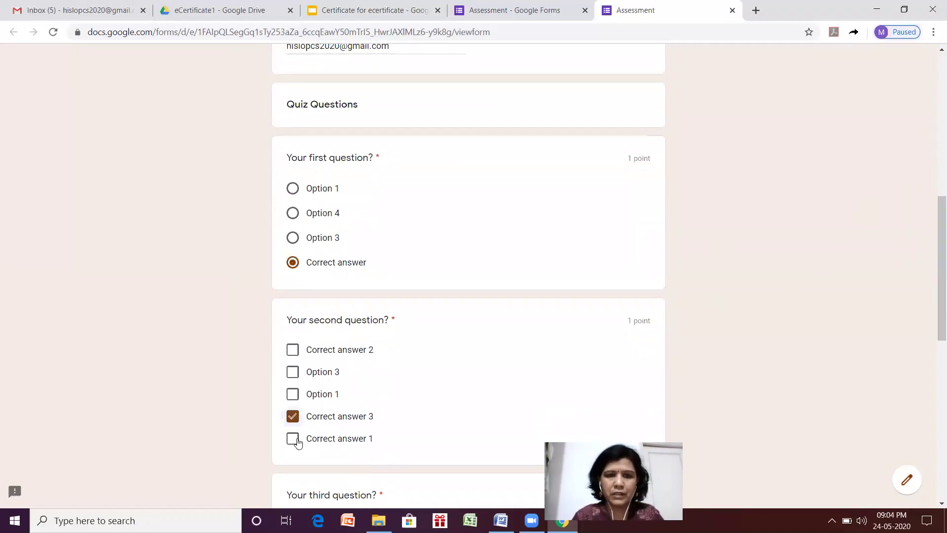
click(295, 439)
click(303, 350)
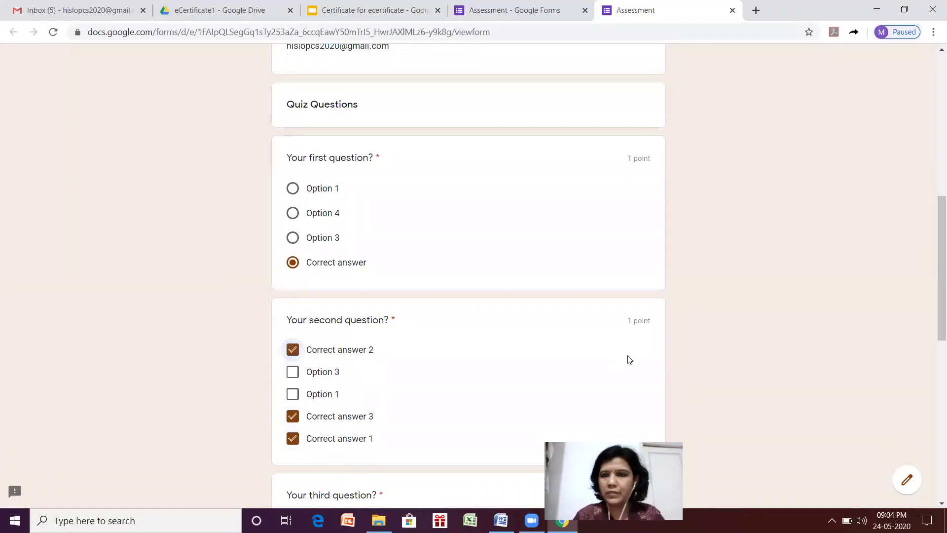
scroll(933, 247, down, 6)
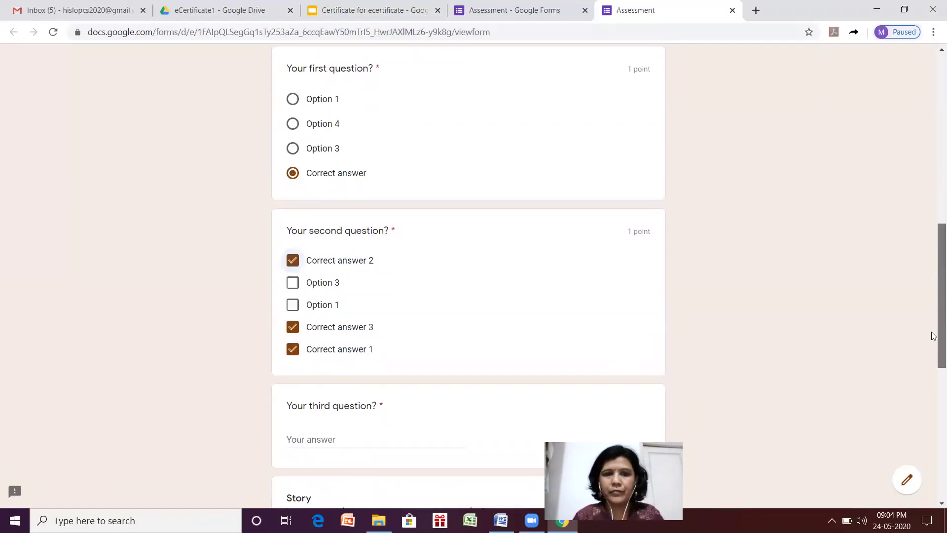
Enter a name for the third question and 'Lorem' for the fourth, then submit the quiz.
click(360, 219)
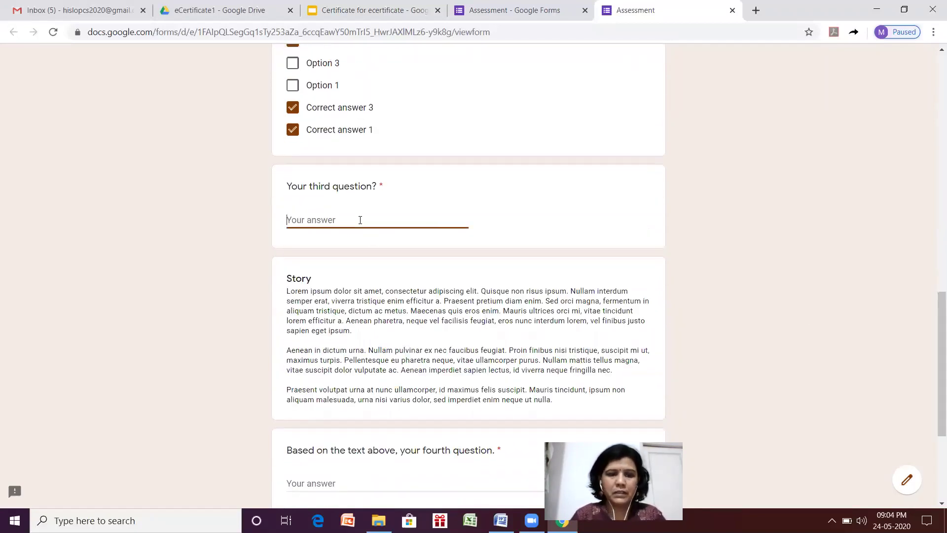
text(sadsa)
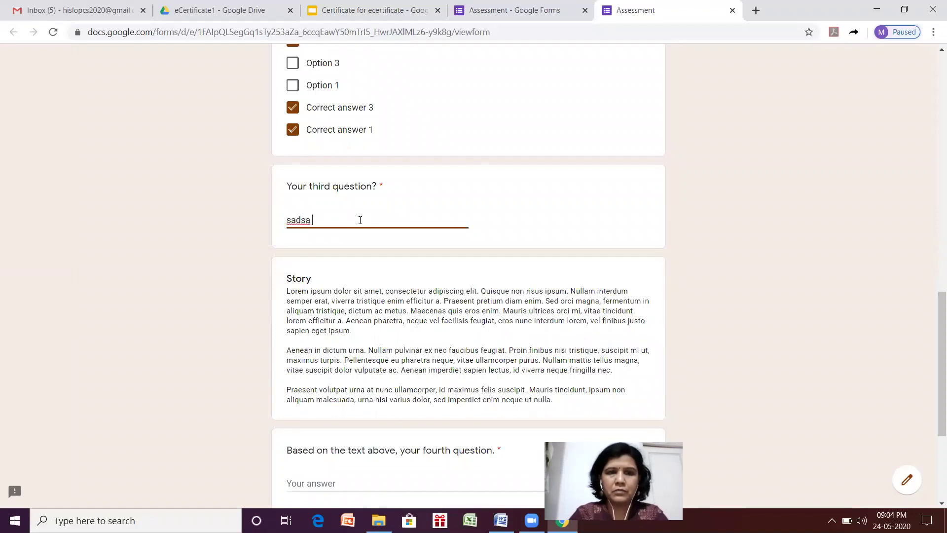
key(BackSpace)
key(BackSpace)
key(BackSpace)
key(BackSpace)
key(BackSpace)
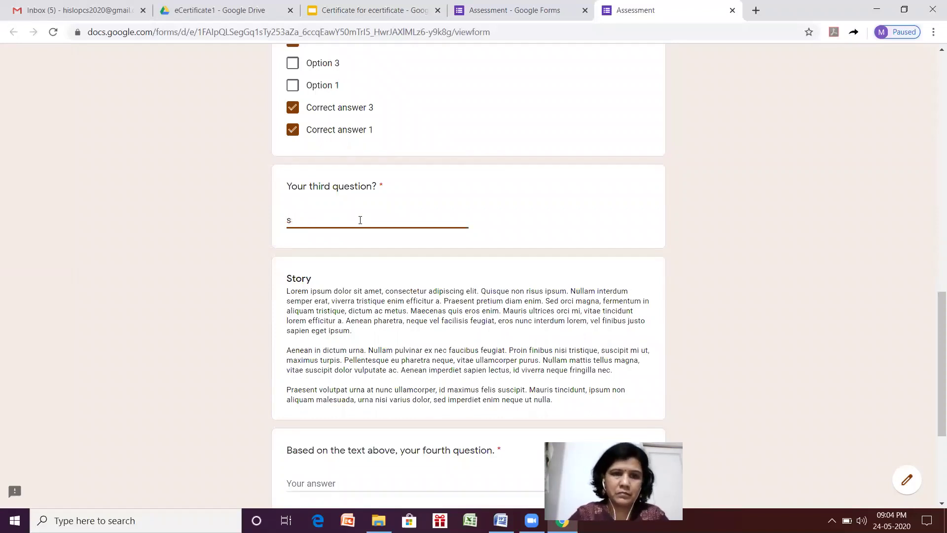
text(ra)
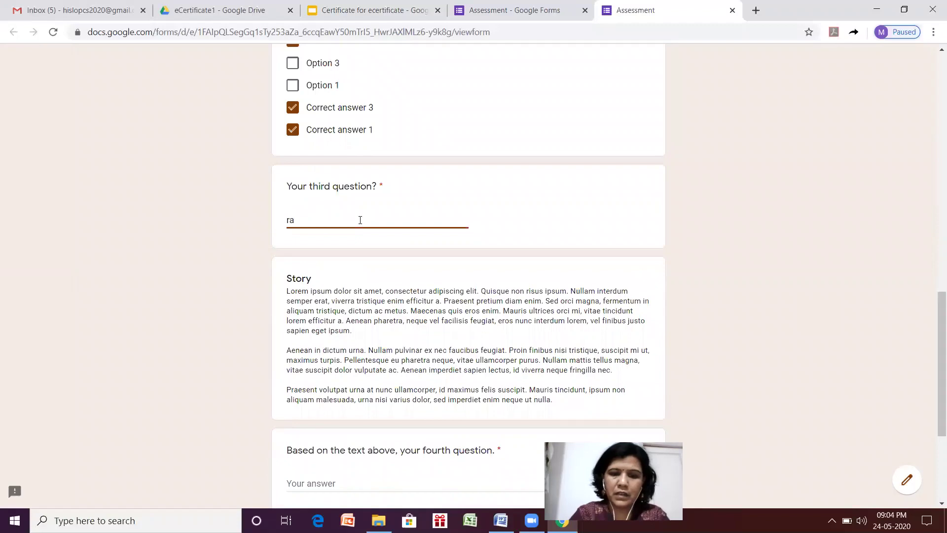
text(jiv)
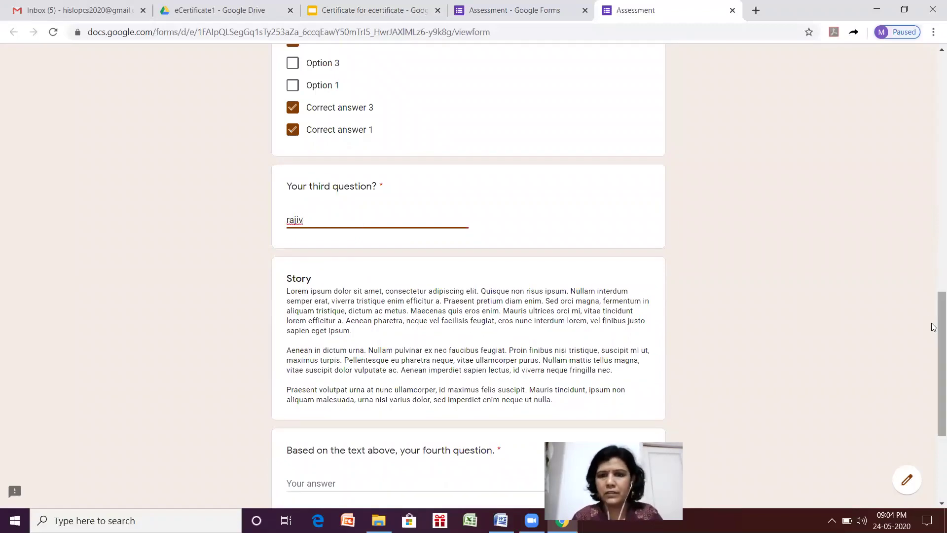
drag(933, 328, 933, 390)
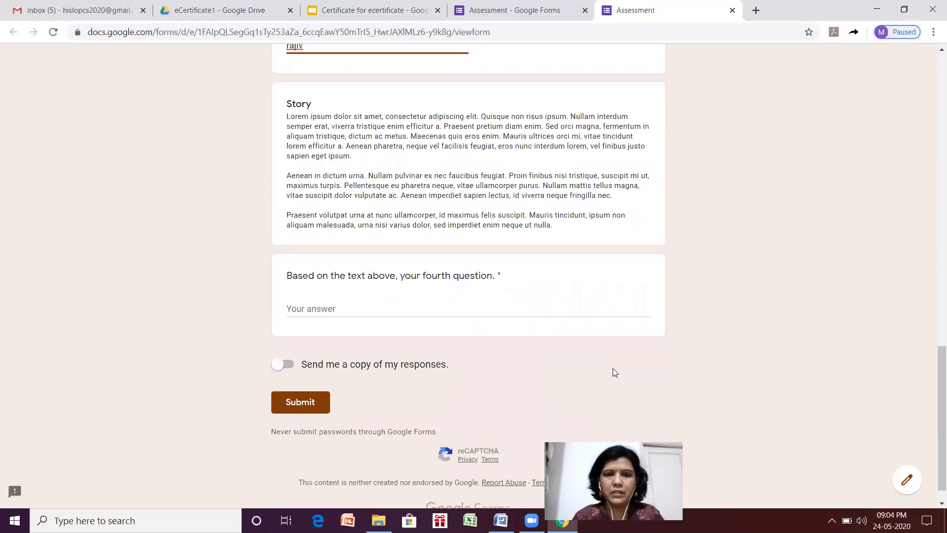
click(304, 306)
text(Lorem)
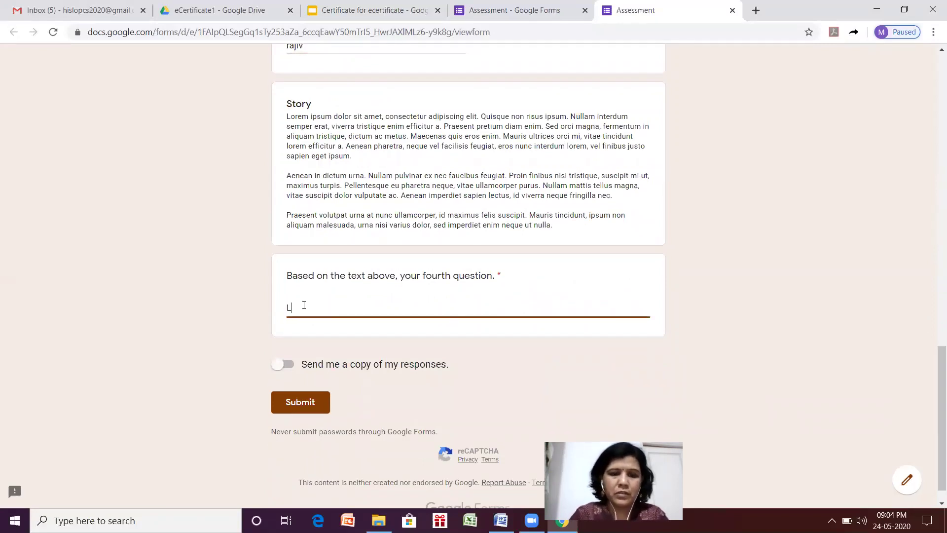
click(295, 403)
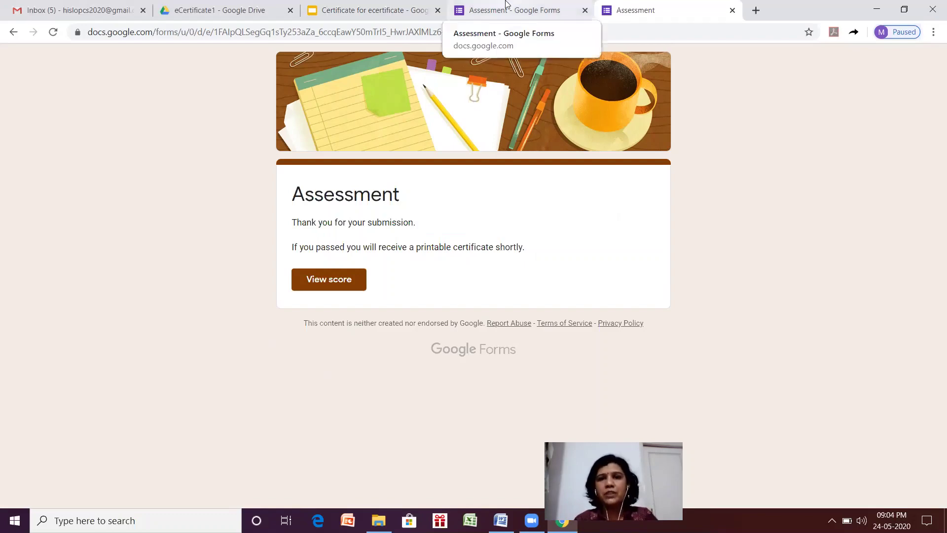
Check the quiz editor with Certify'em active, then switch to the Gmail inbox.
click(506, 4)
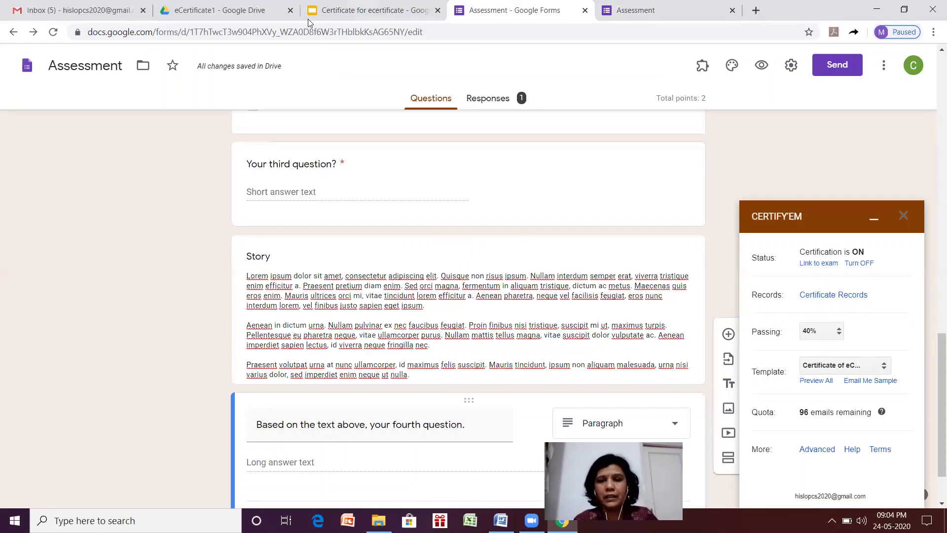
click(35, 5)
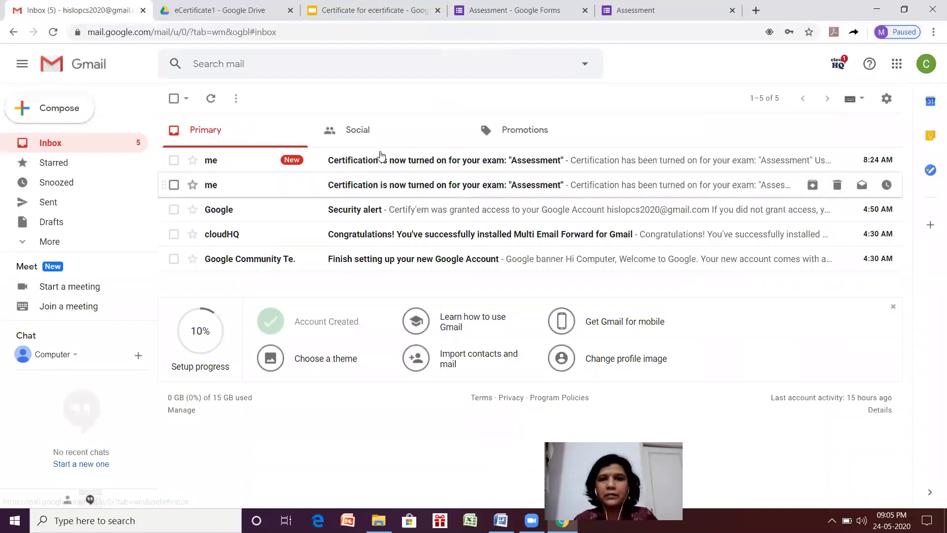
Read the 'Certification is now turned on for your exam: Assessment' email, then reload the inbox.
click(402, 163)
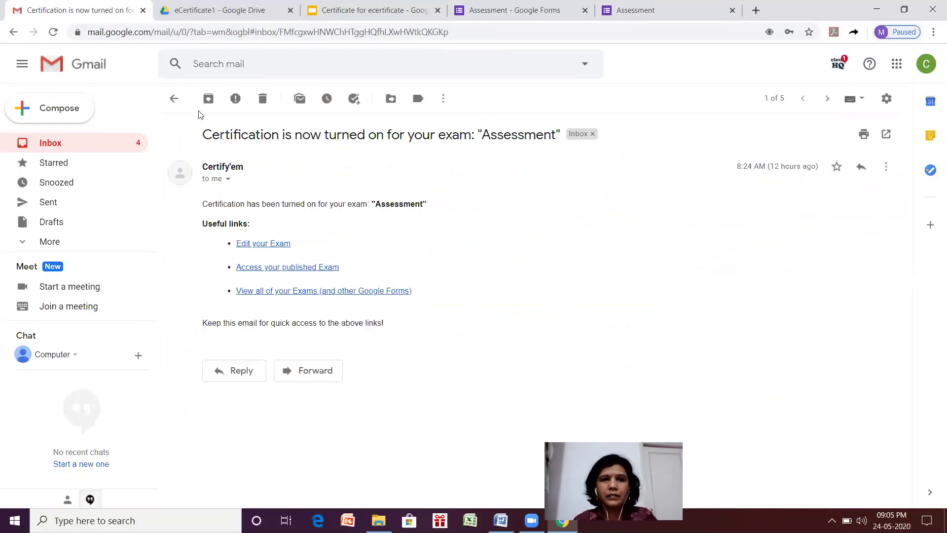
click(174, 100)
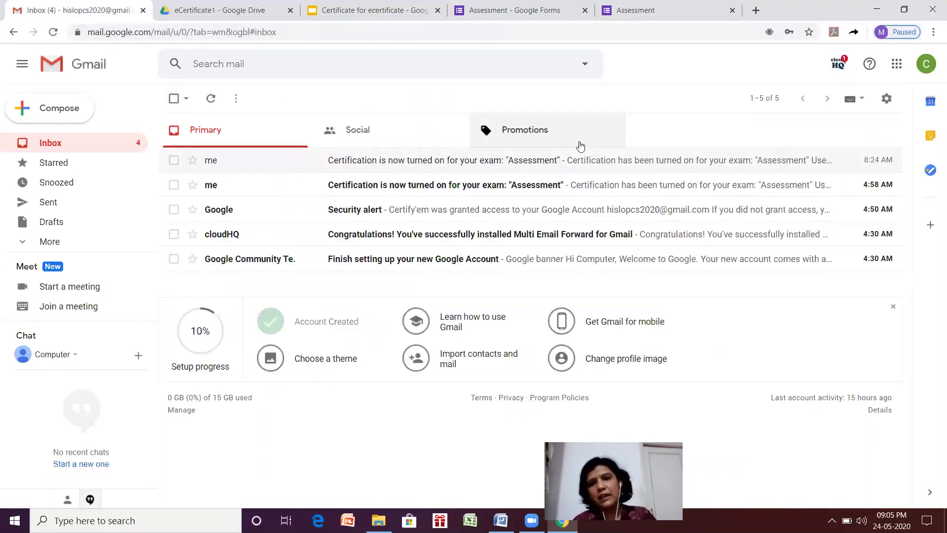
click(53, 33)
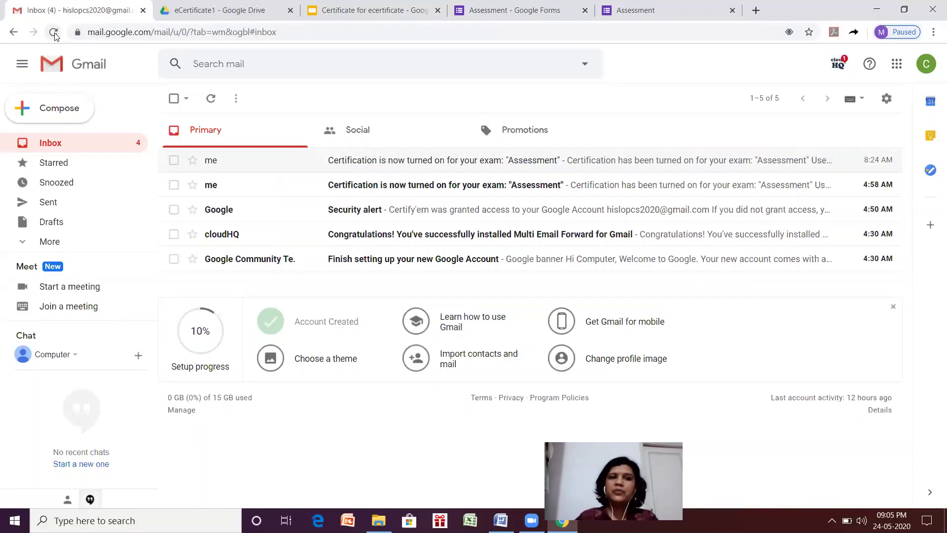
In Drive, open Trash, select the trashed 'Certificate of e…' presentation, and reload the page.
click(206, 5)
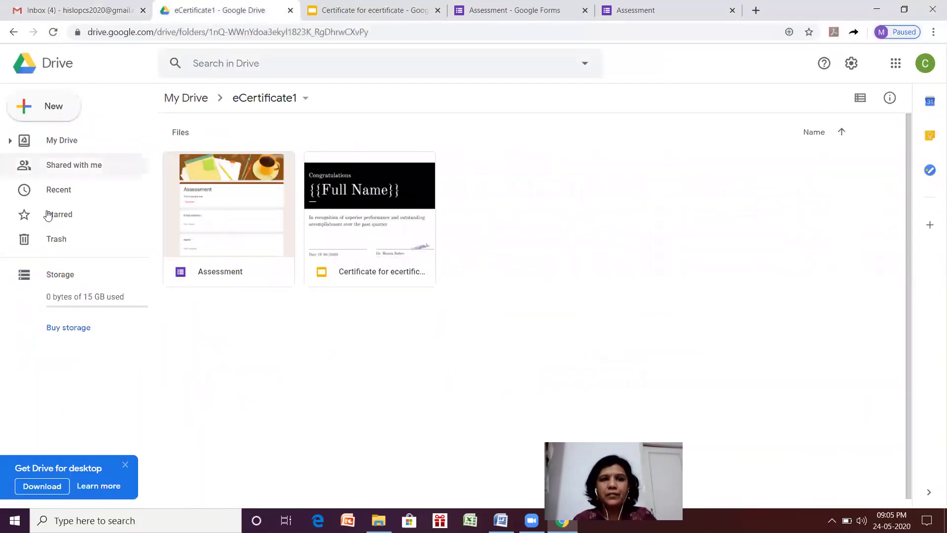
click(56, 239)
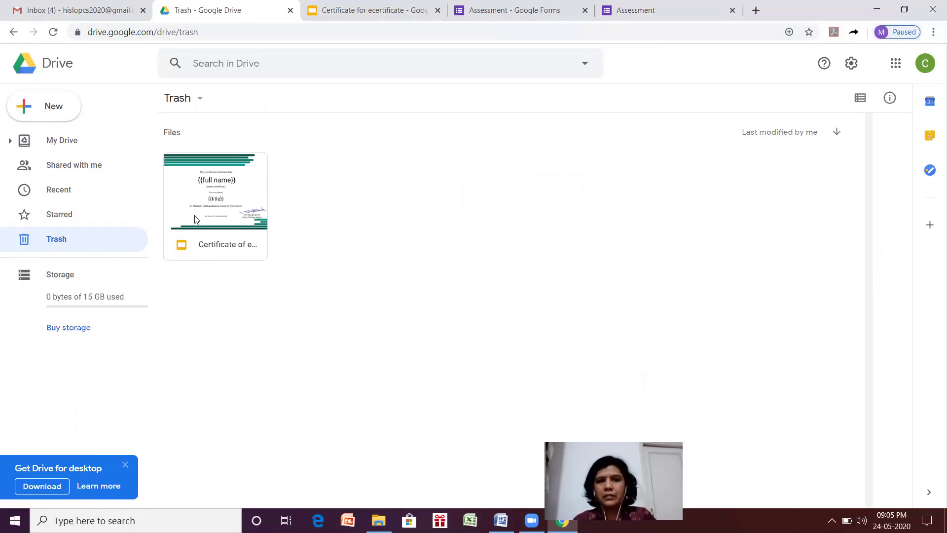
click(195, 219)
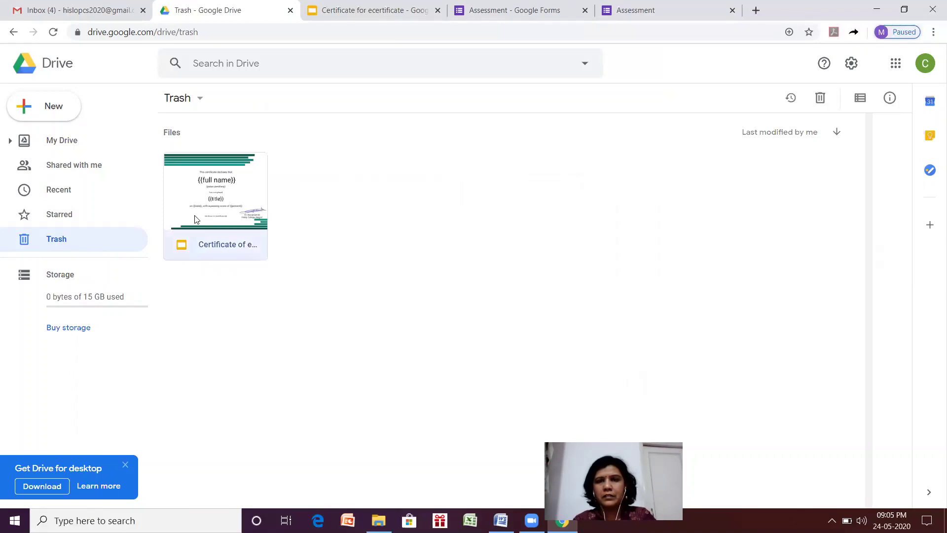
click(53, 32)
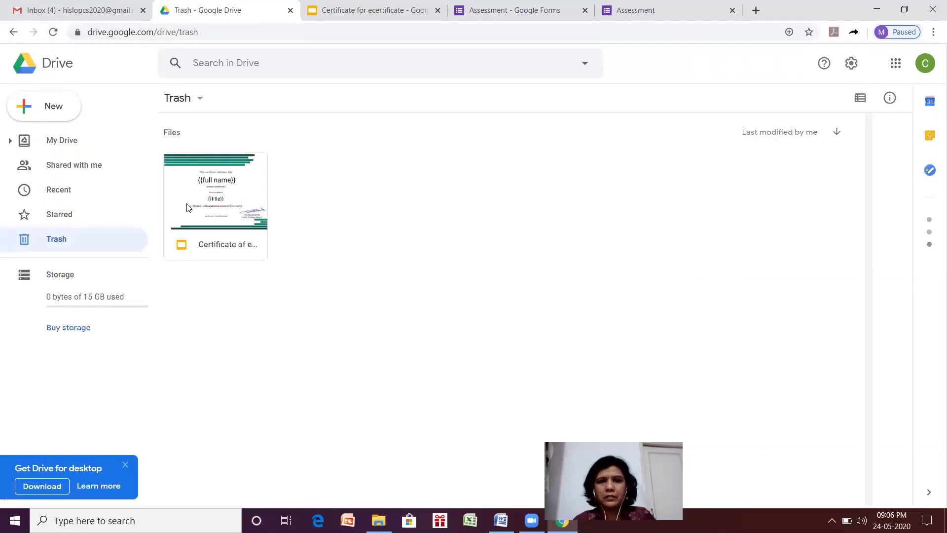
View the submitted quiz's 2/2 score and scroll through the graded answers.
click(624, 11)
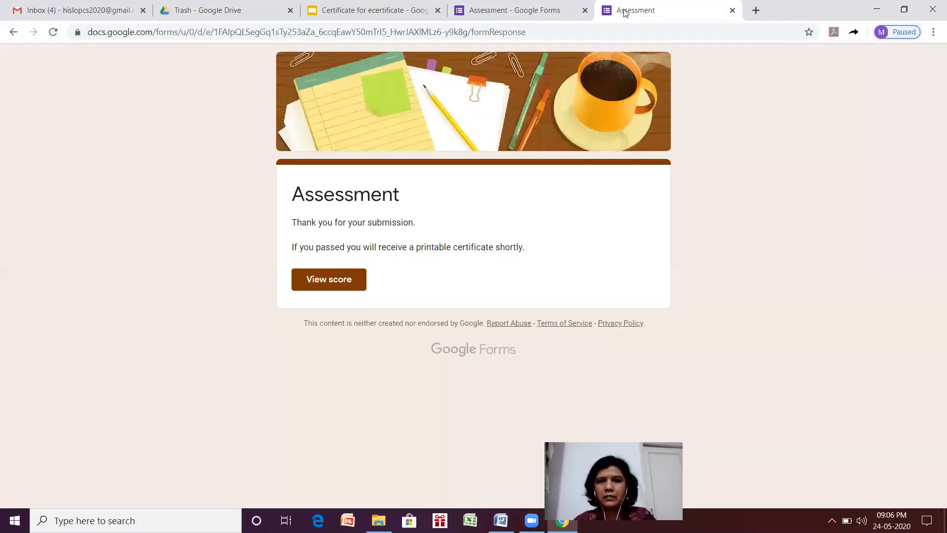
click(325, 280)
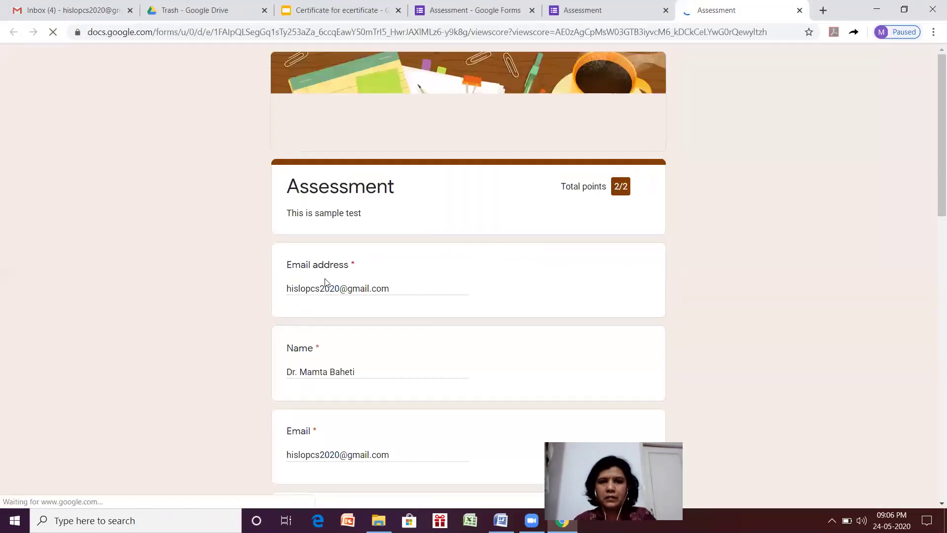
scroll(325, 280, down, 4)
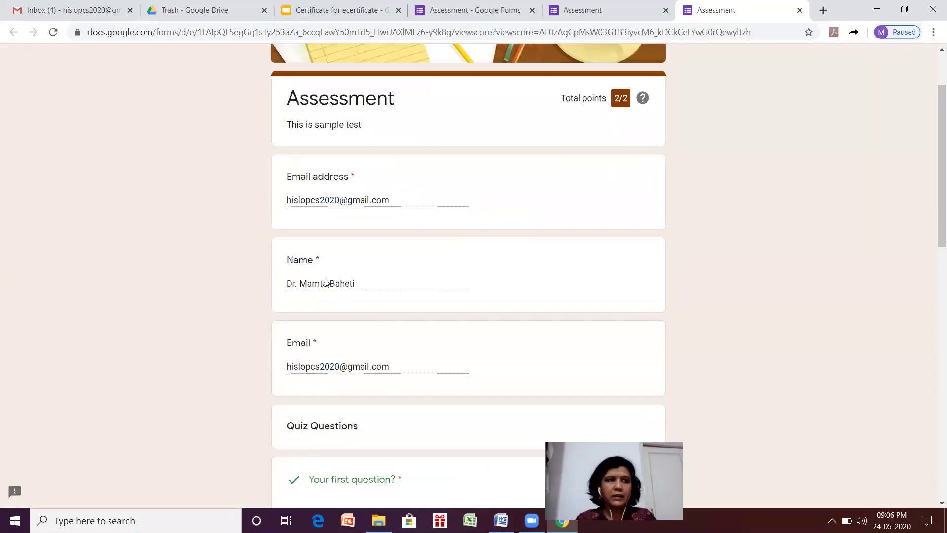
scroll(324, 278, down, 4)
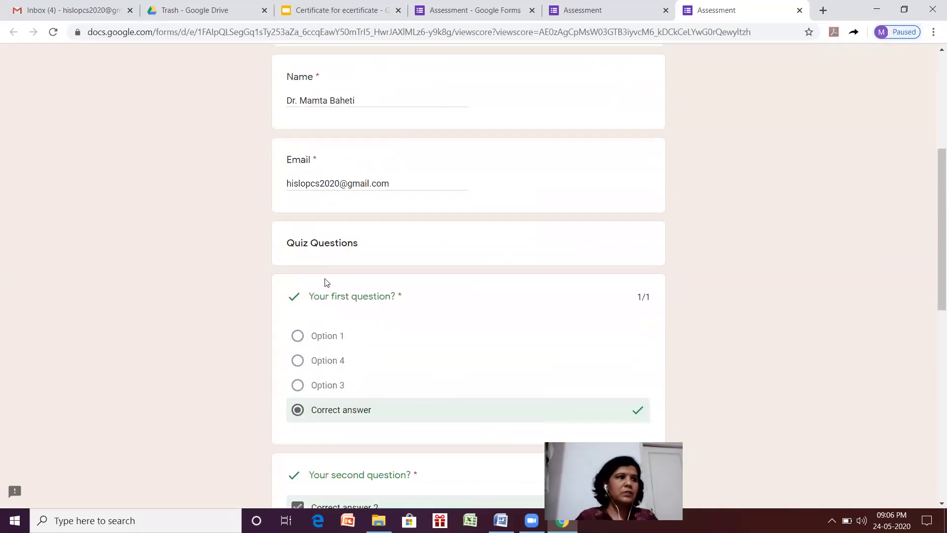
scroll(325, 281, down, 8)
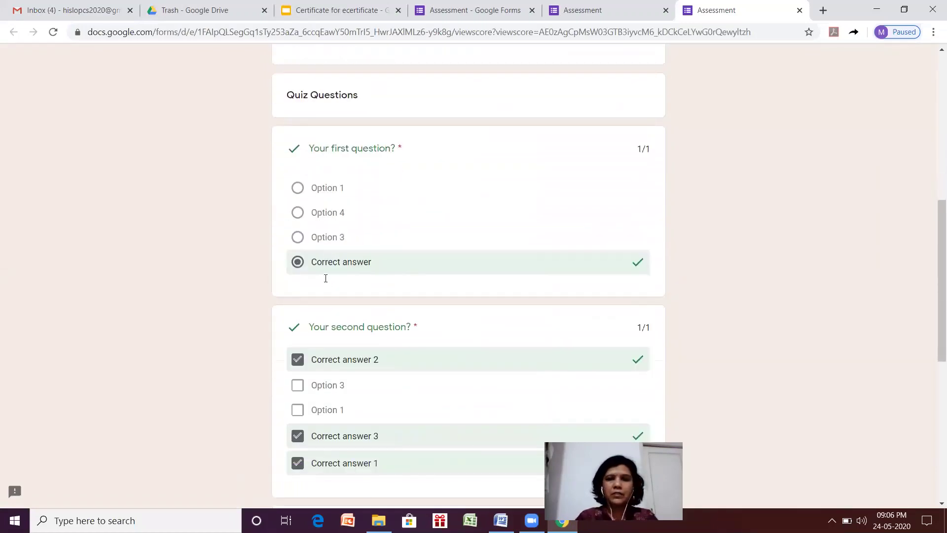
scroll(325, 281, up, 1)
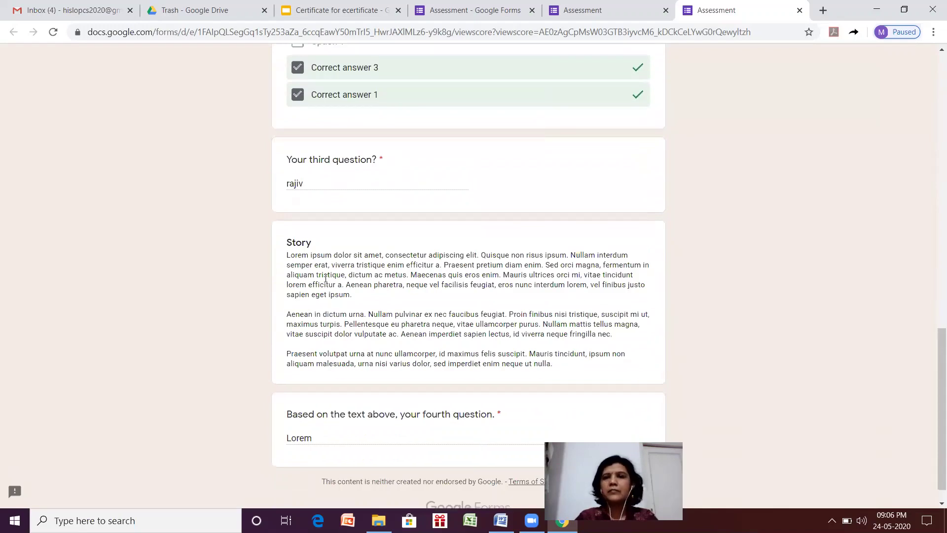
scroll(325, 281, up, 15)
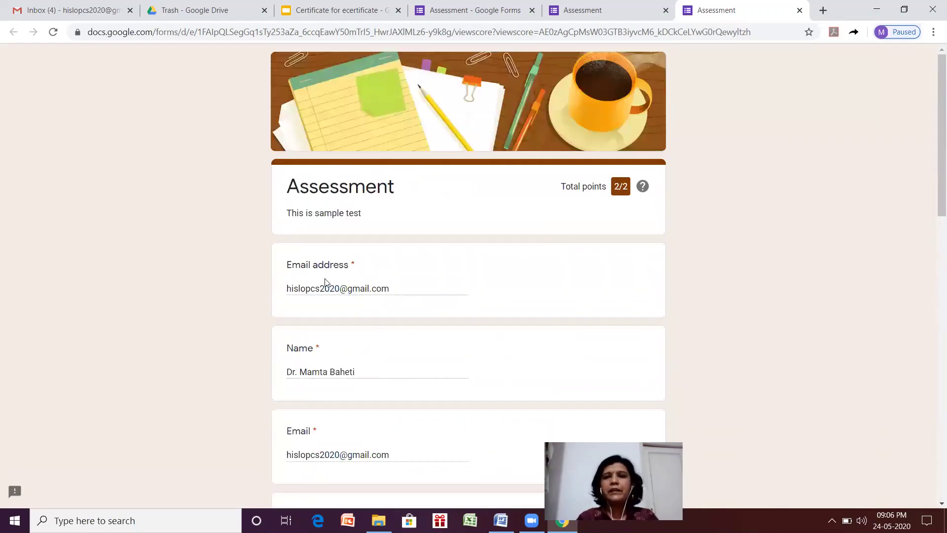
Close the score pages, link the Assessment responses to a new spreadsheet, then close that spreadsheet.
click(799, 10)
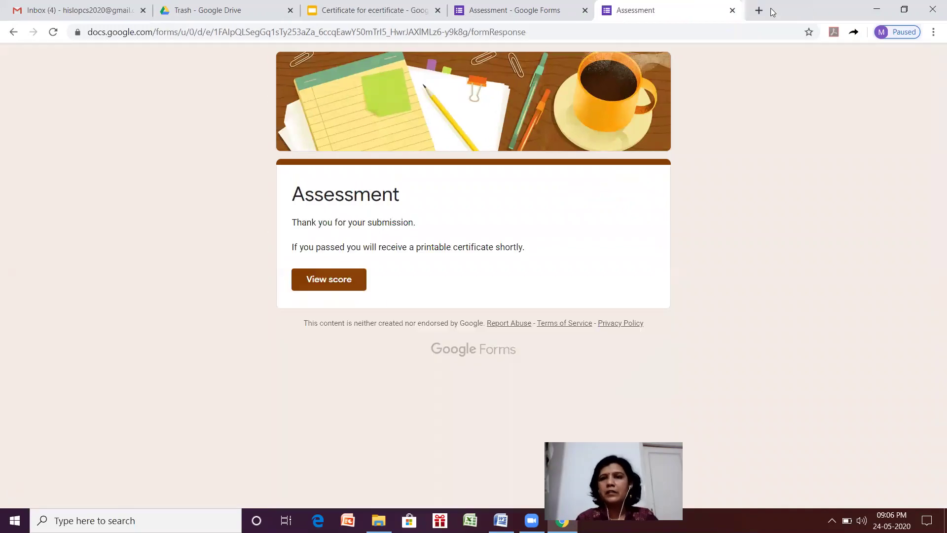
click(732, 11)
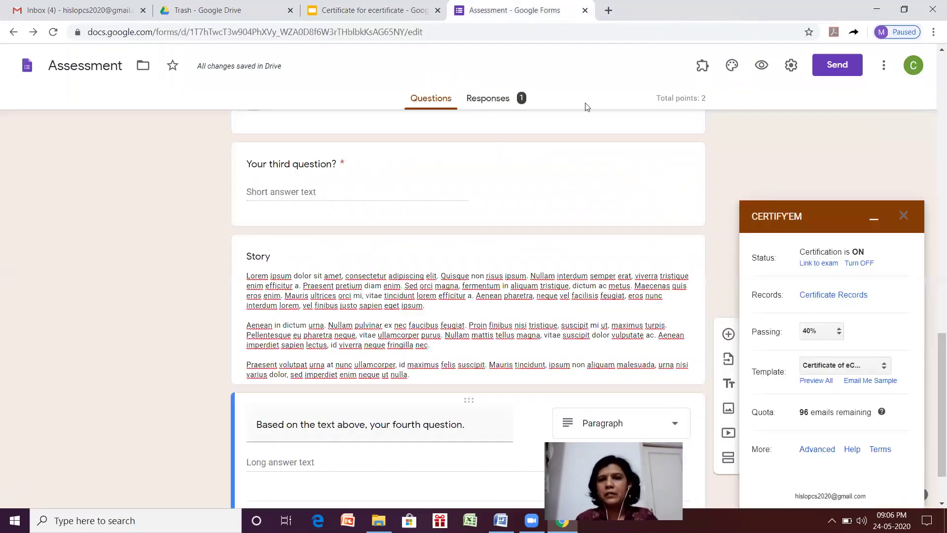
click(505, 99)
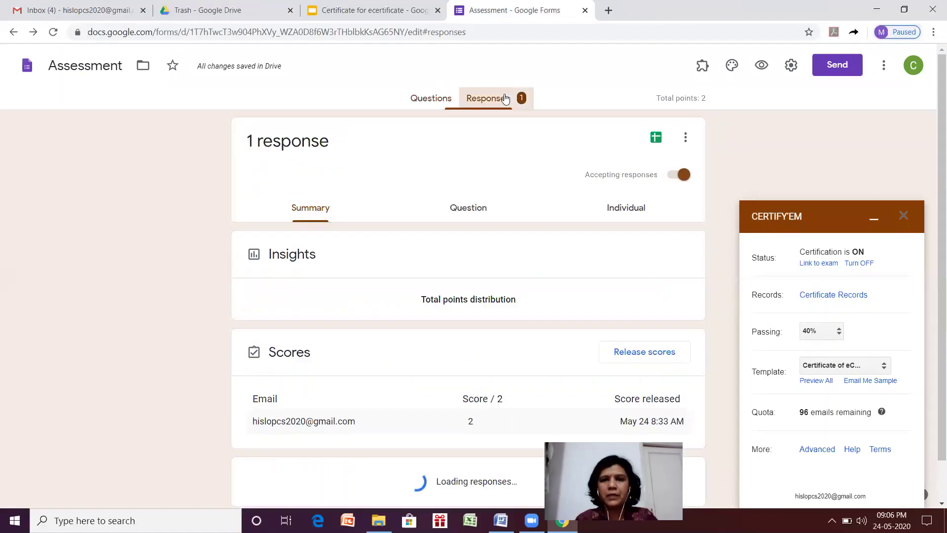
click(657, 139)
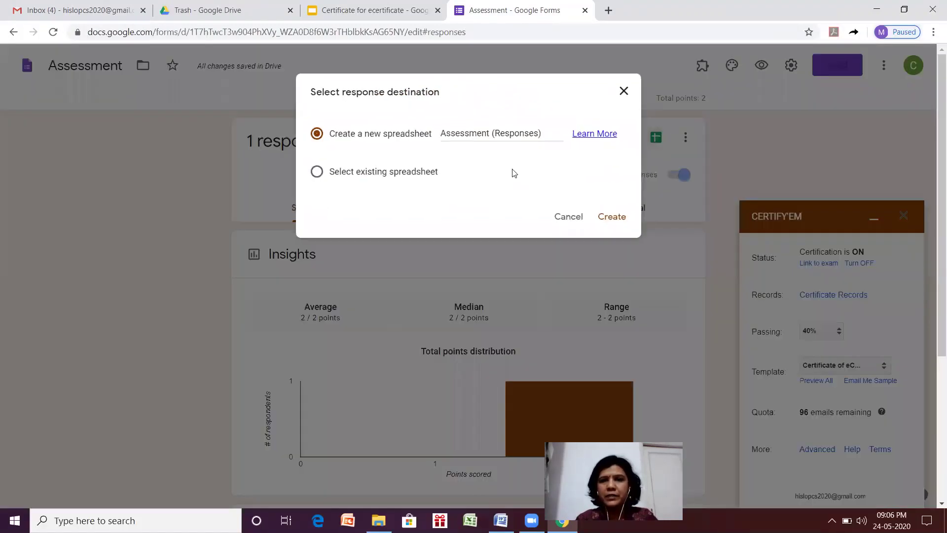
click(609, 221)
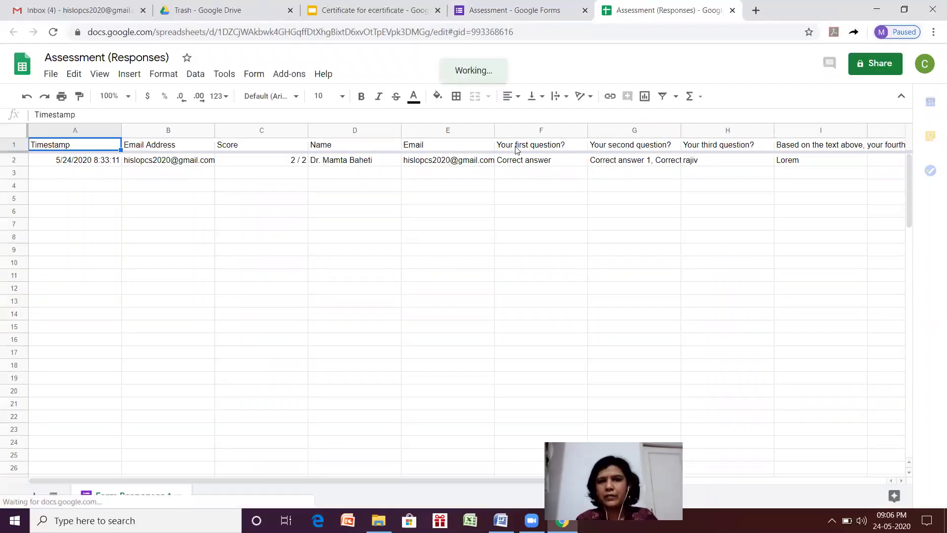
click(732, 10)
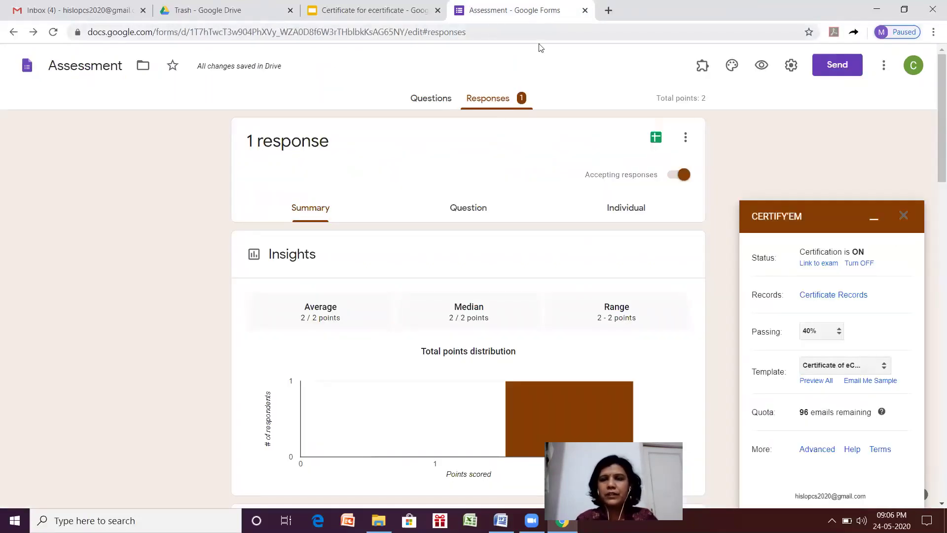
Open the Certify'em Records sheet showing the one passing response at 100.0% with its certificate ID.
click(827, 296)
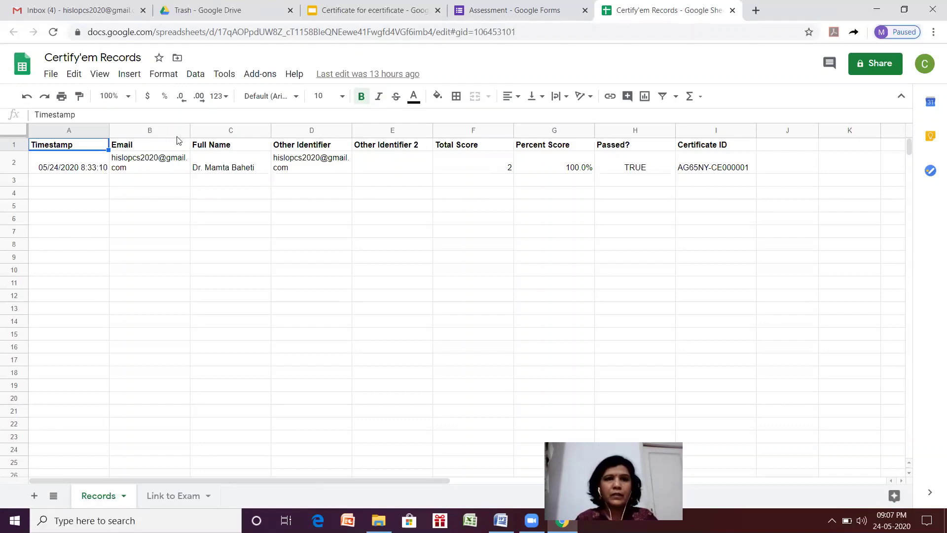
Reload the Gmail inbox, then close the Gmail, Drive Trash and certificate slides tabs.
click(72, 5)
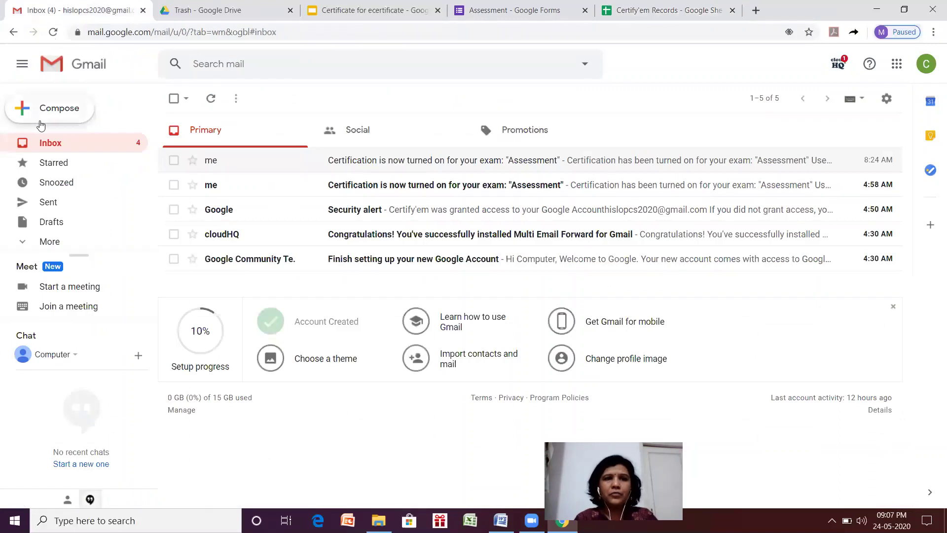
click(52, 32)
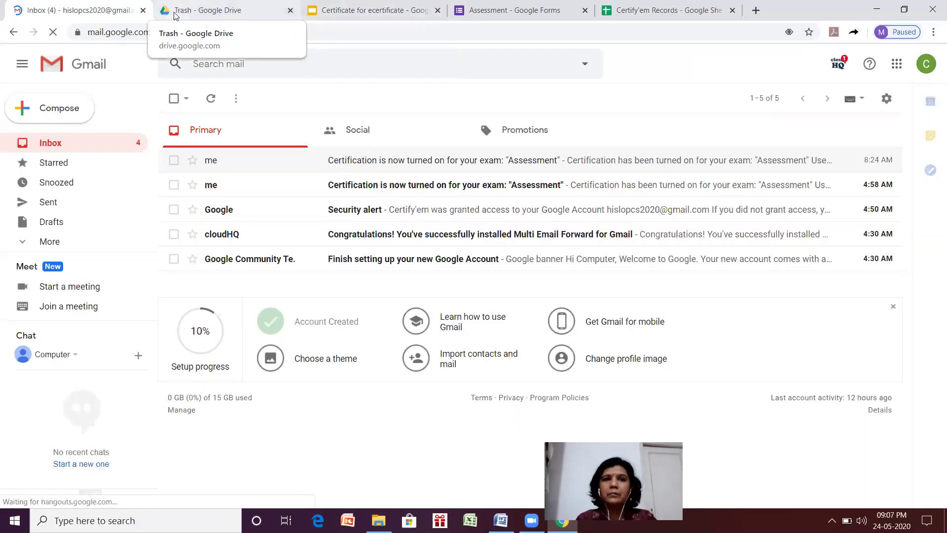
click(143, 11)
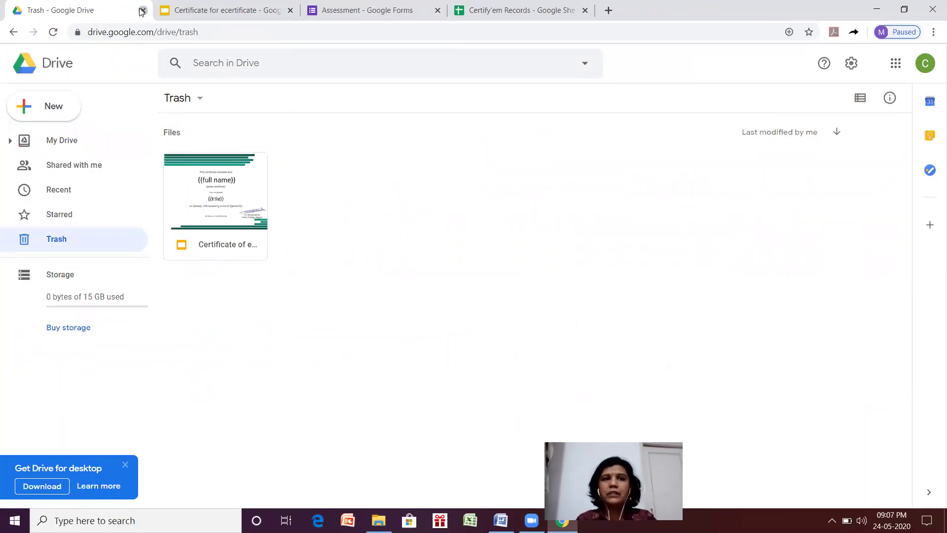
click(142, 11)
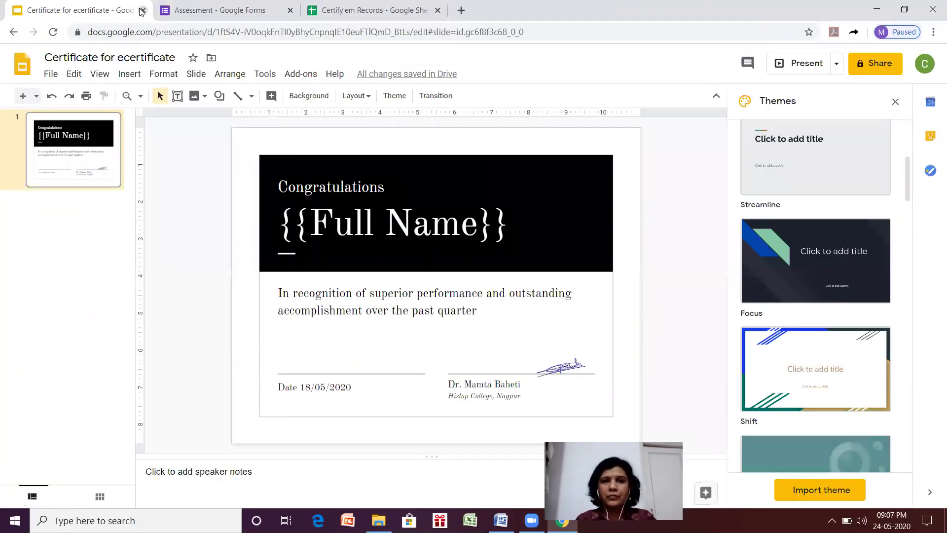
click(143, 10)
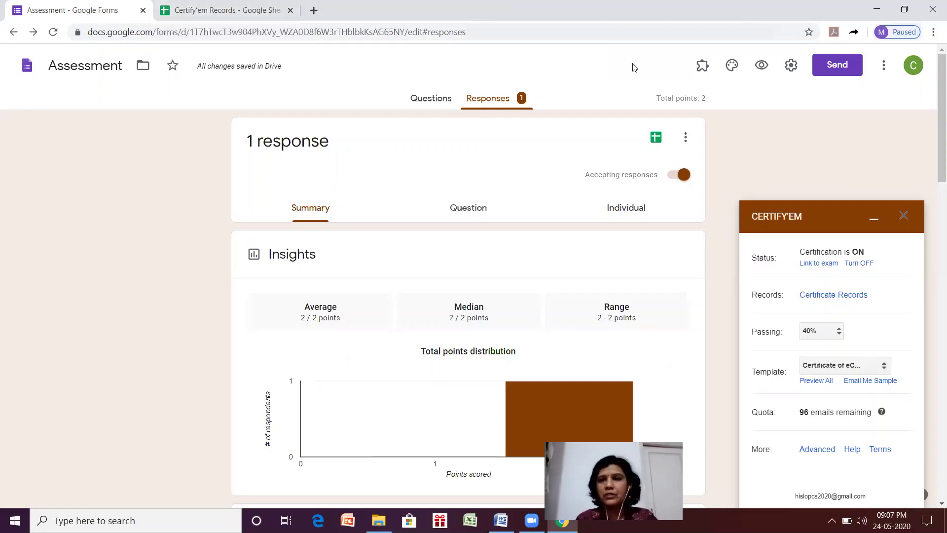
Review the Certify'em Records sheet and the signed-in Google account.
click(883, 72)
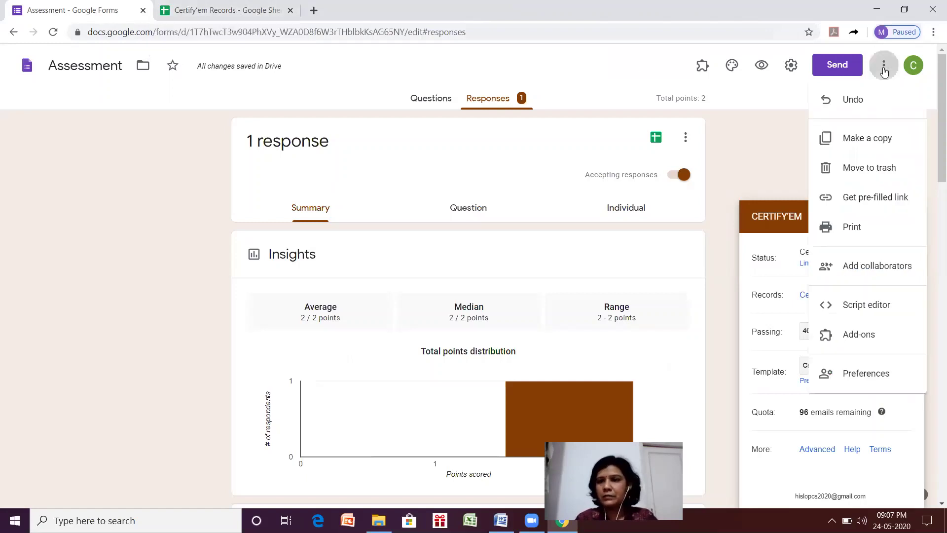
click(236, 4)
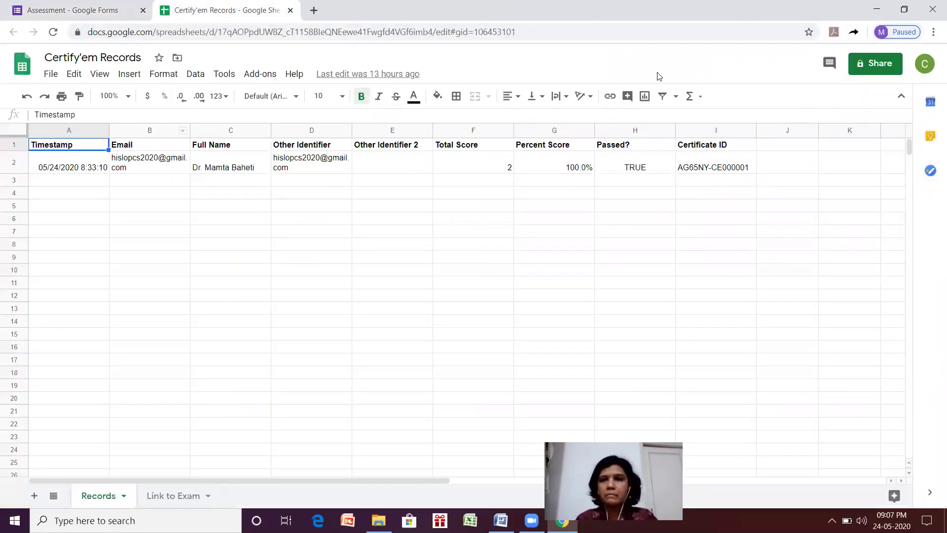
click(925, 65)
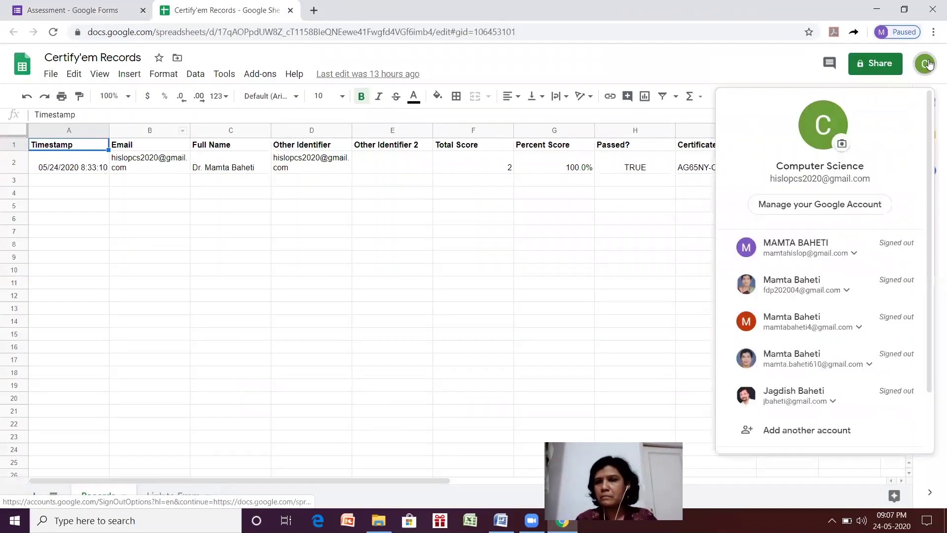
Open a new blank browser tab from Chrome's menu.
click(933, 33)
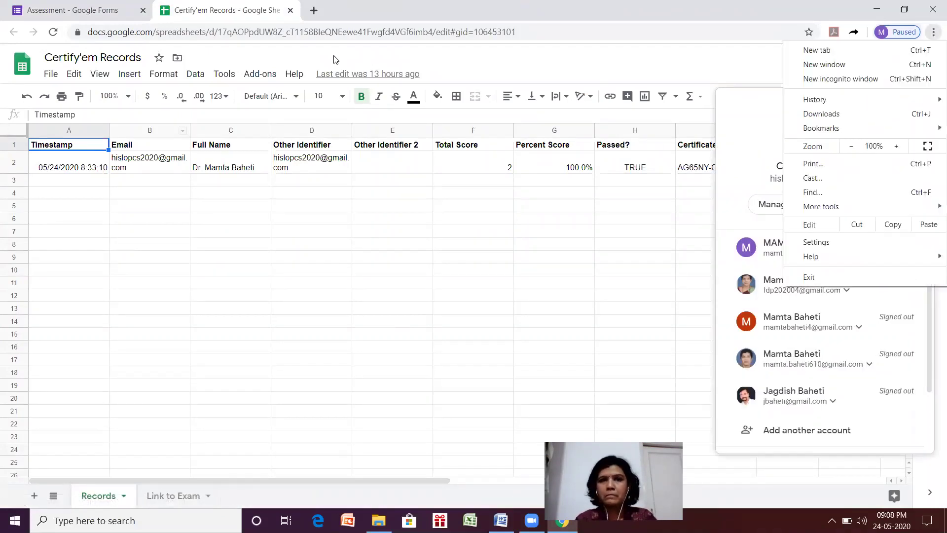
click(311, 11)
click(311, 10)
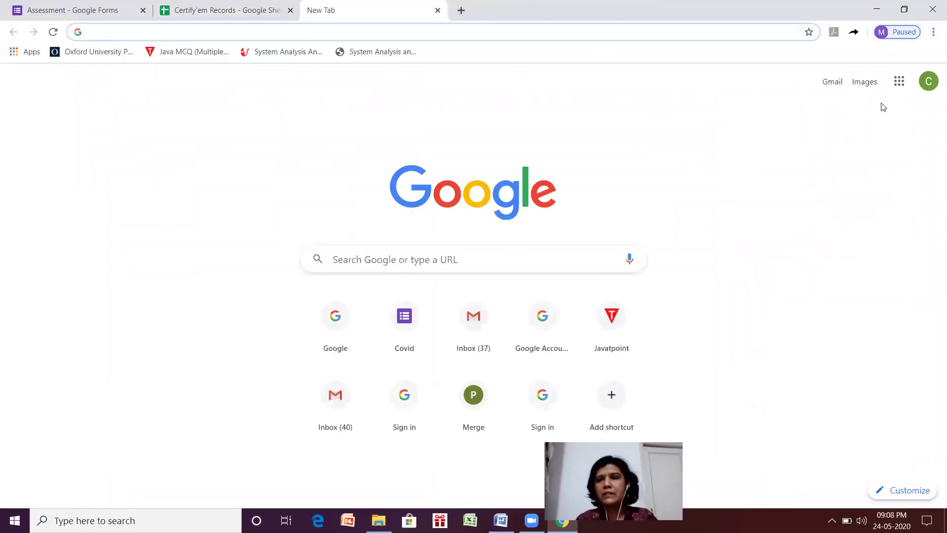
Go to Google Drive from the Google apps grid.
click(897, 82)
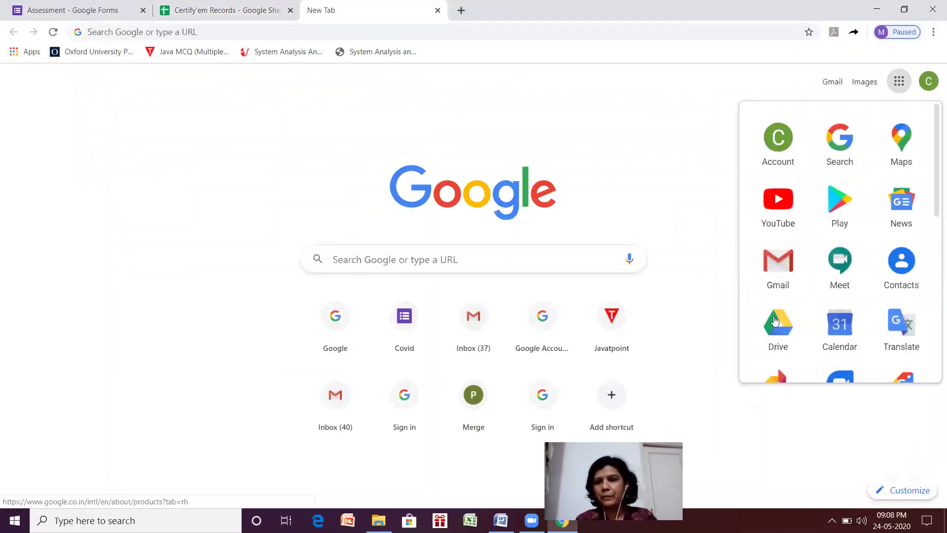
click(775, 323)
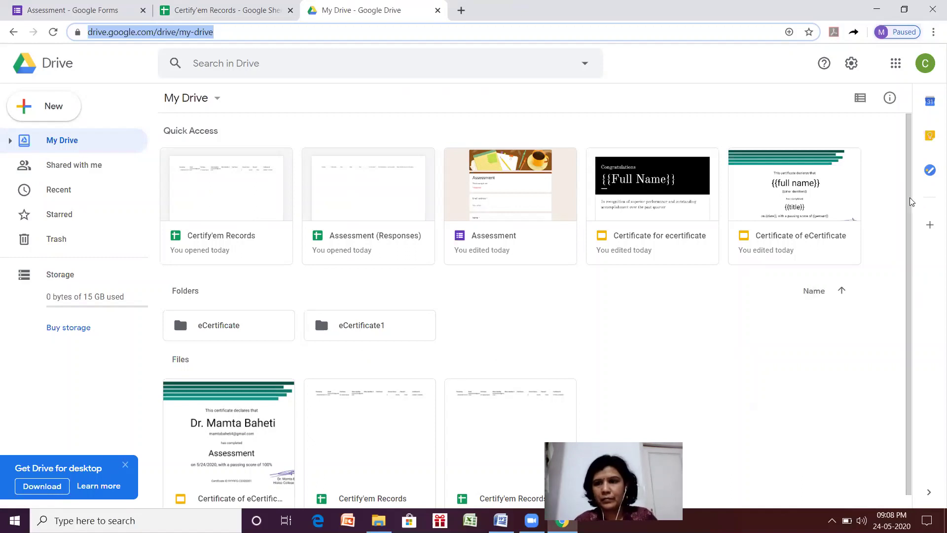
drag(910, 232, 918, 269)
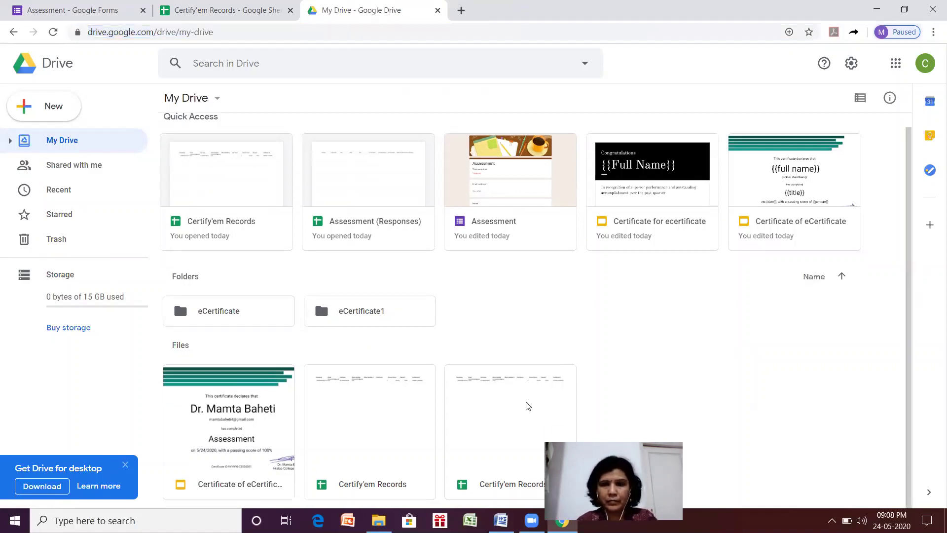
Check both Certify'em Records spreadsheets in My Drive, then view the Trash.
double_click(503, 406)
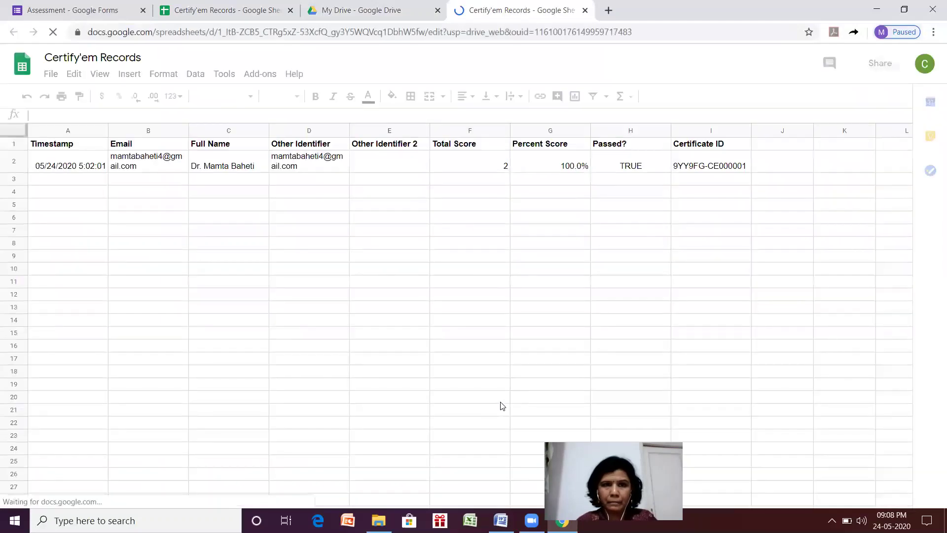
click(585, 11)
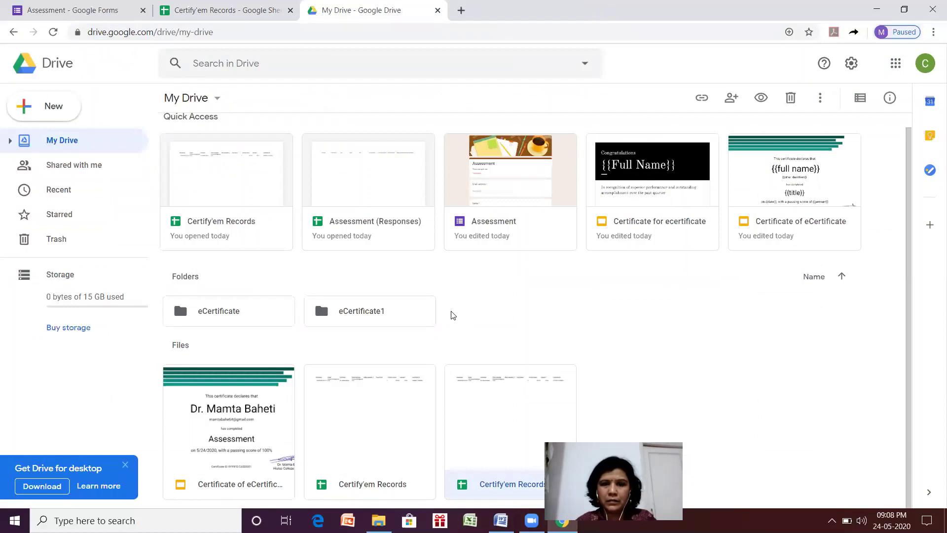
double_click(377, 417)
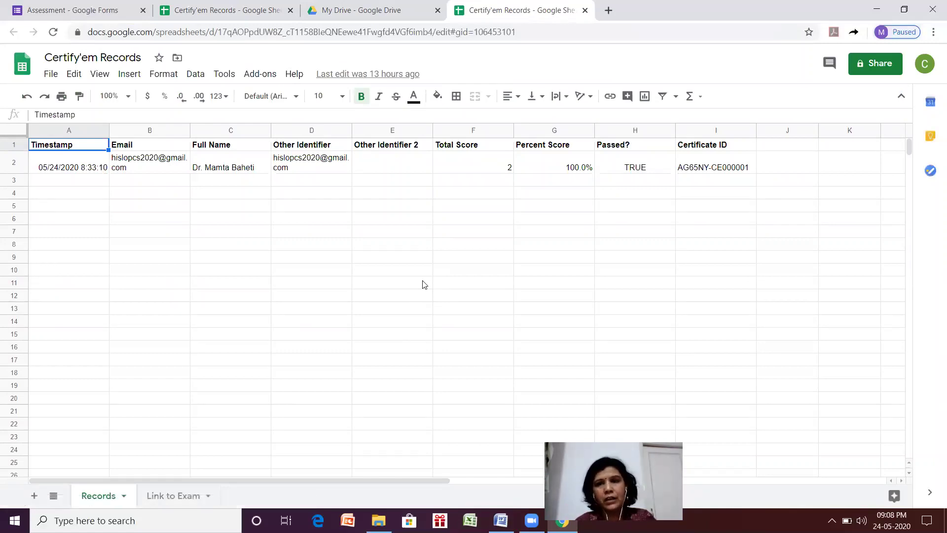
click(353, 4)
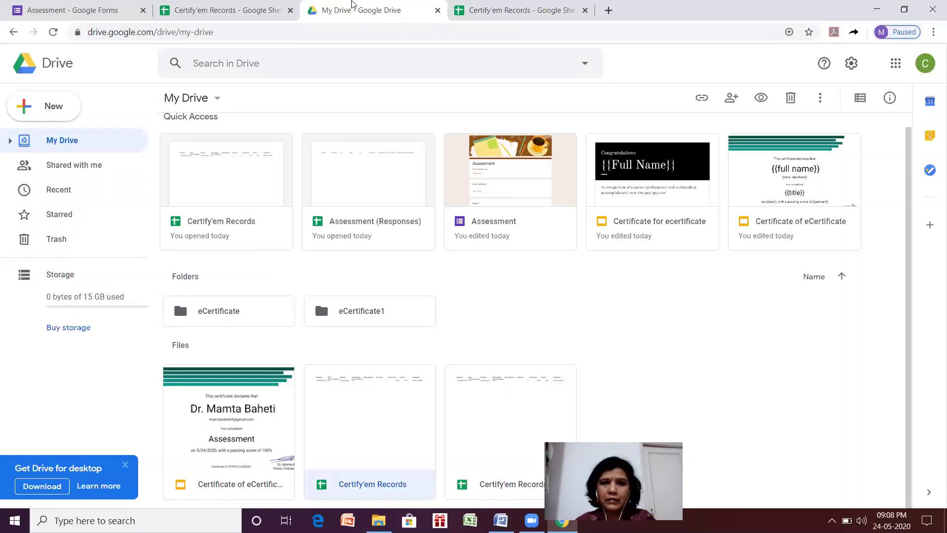
click(65, 239)
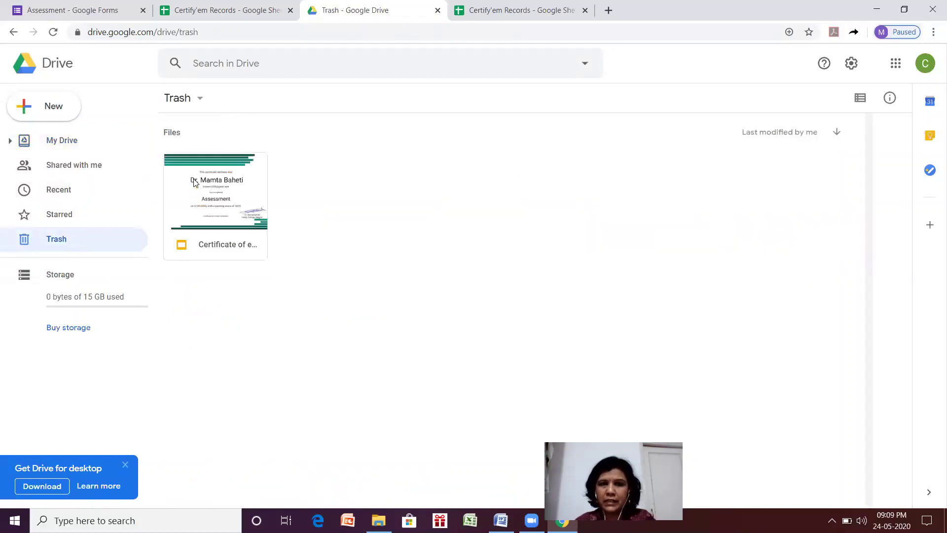
Restore the trashed Certificate of eCertificate presentation, review it, then return to Certify'em Records.
double_click(199, 198)
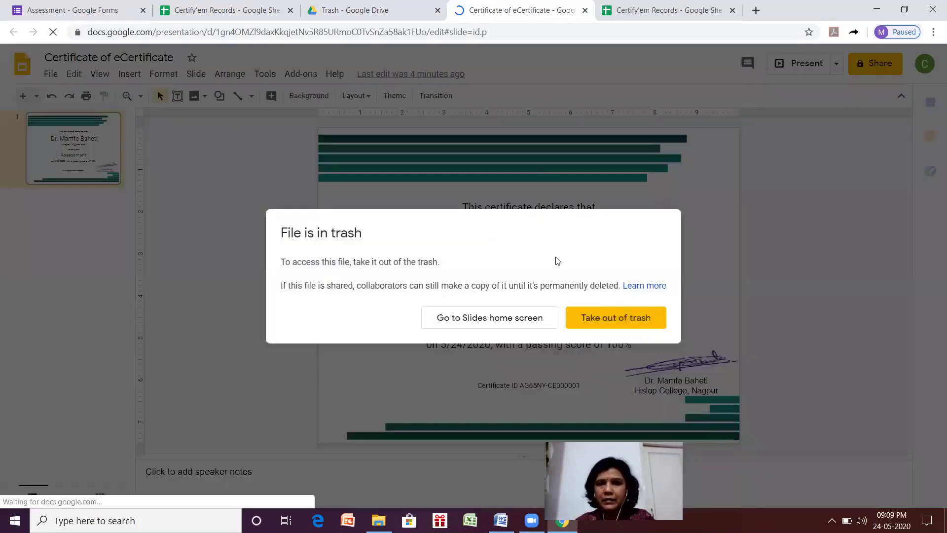
click(592, 326)
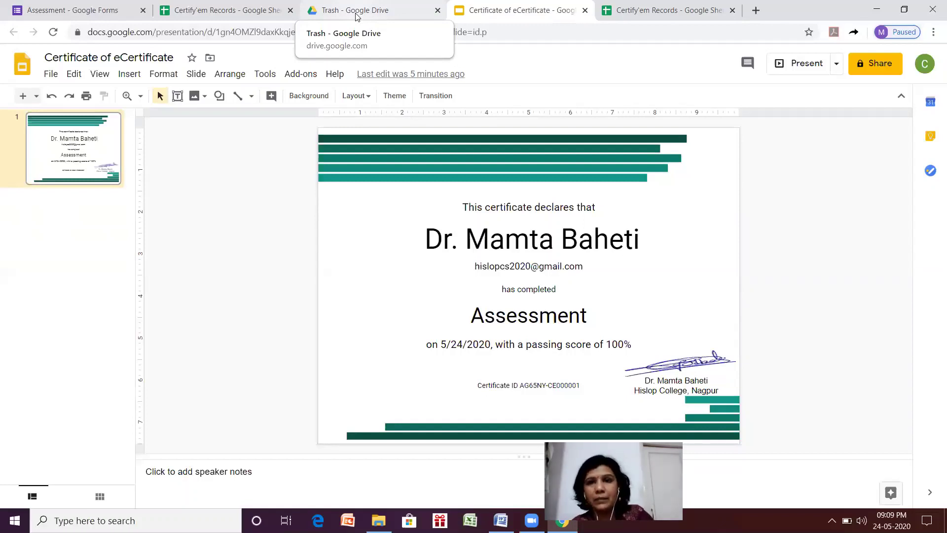
click(644, 7)
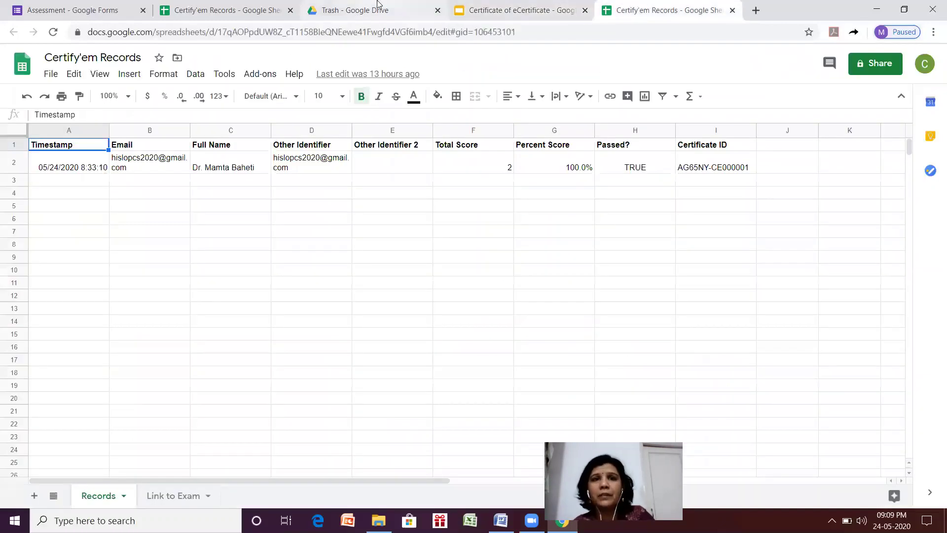
Check the Certify'em Template dropdown choices for the Assessment quiz, then start a new tab.
click(121, 10)
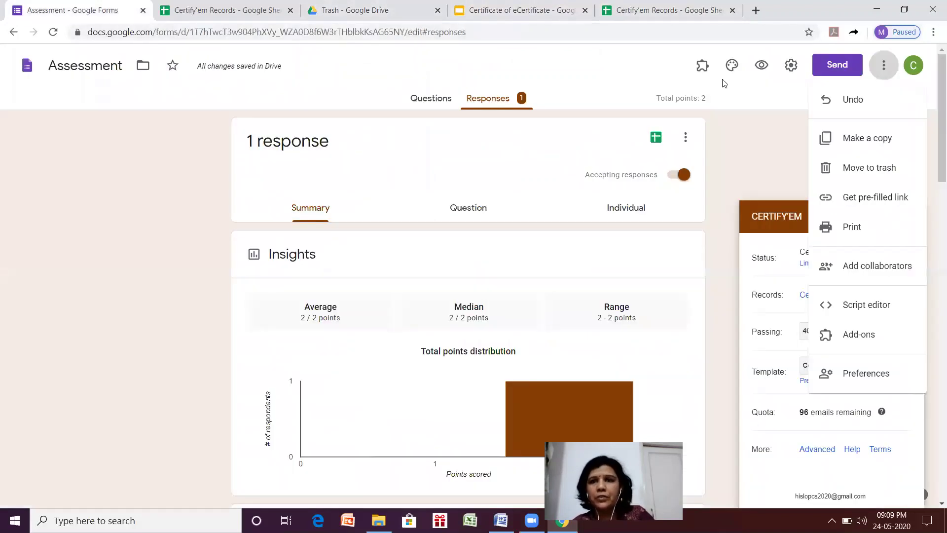
click(775, 214)
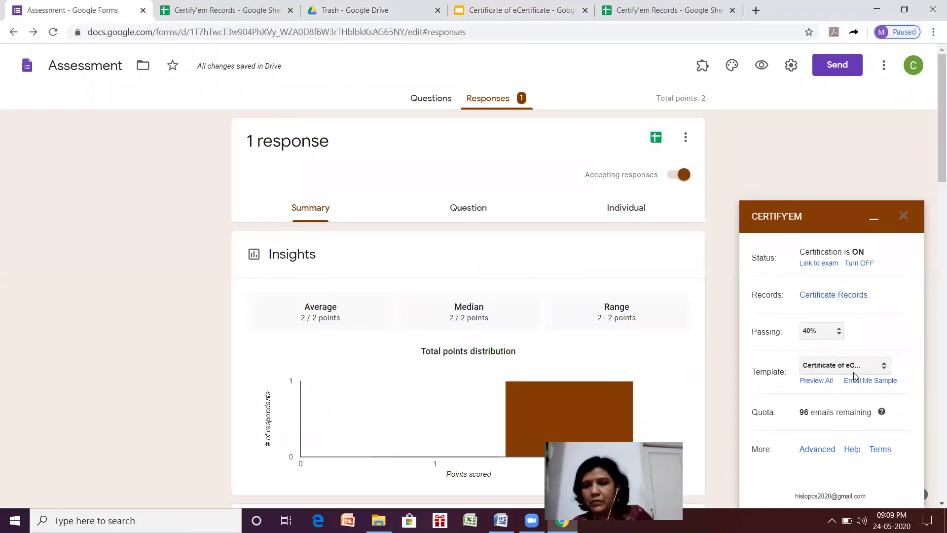
click(884, 367)
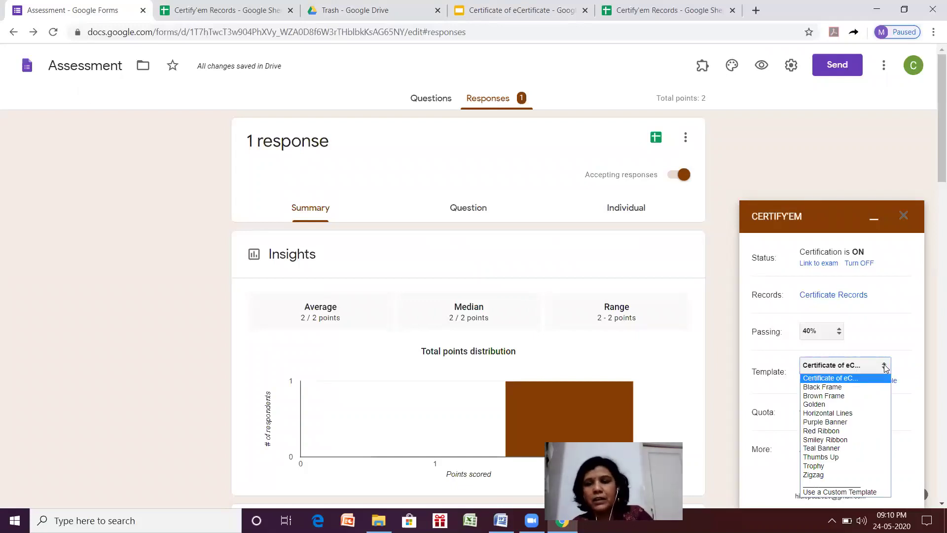
click(757, 10)
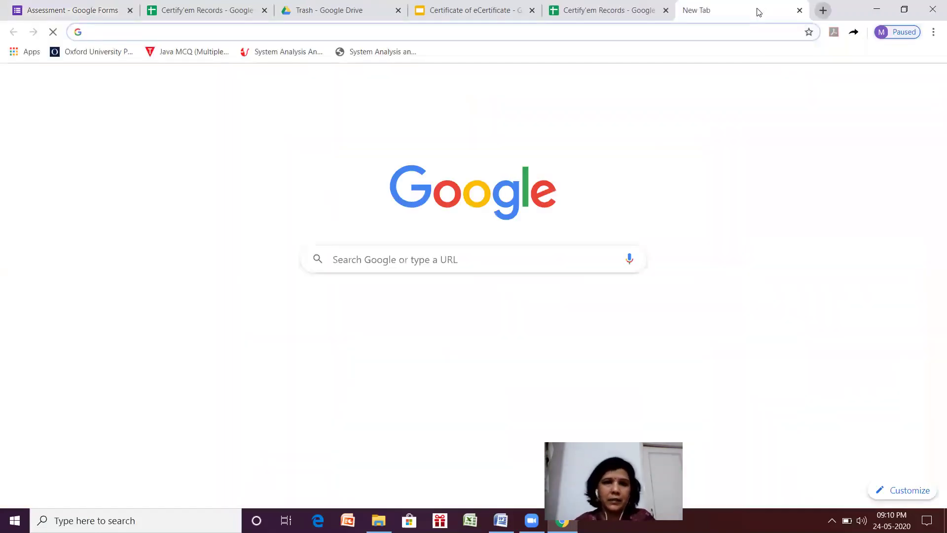
Search Google for 'certifyem' templates and open the Certify'em Custom Templates result.
click(349, 261)
text(certi)
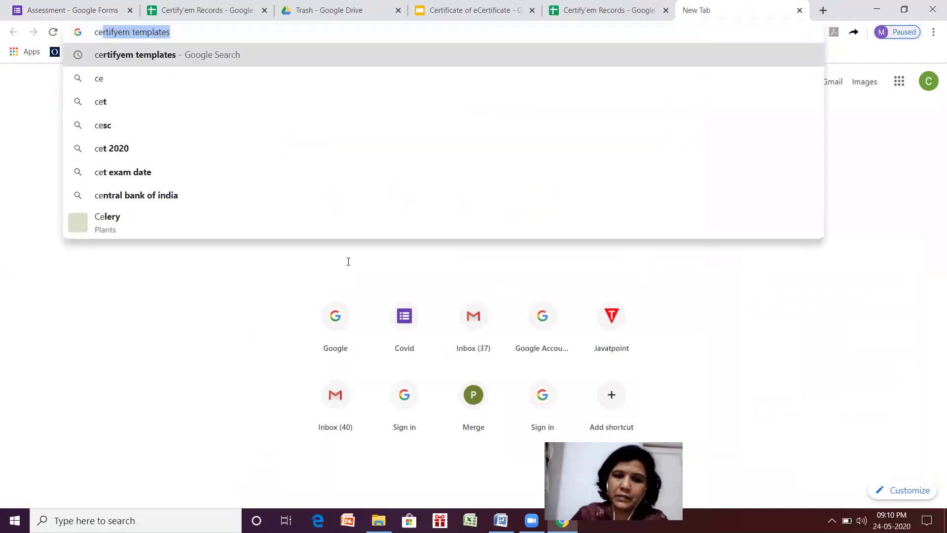
text(fyem)
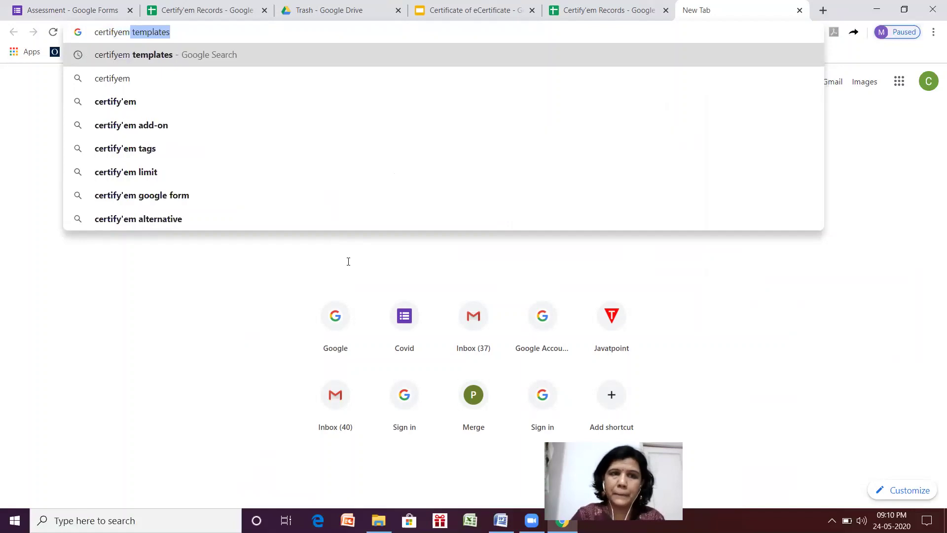
key(Return)
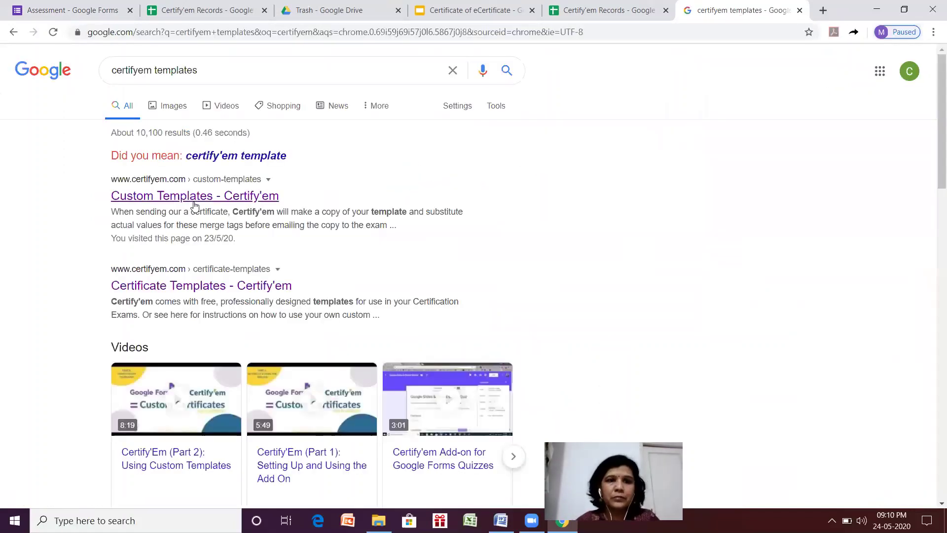
click(195, 205)
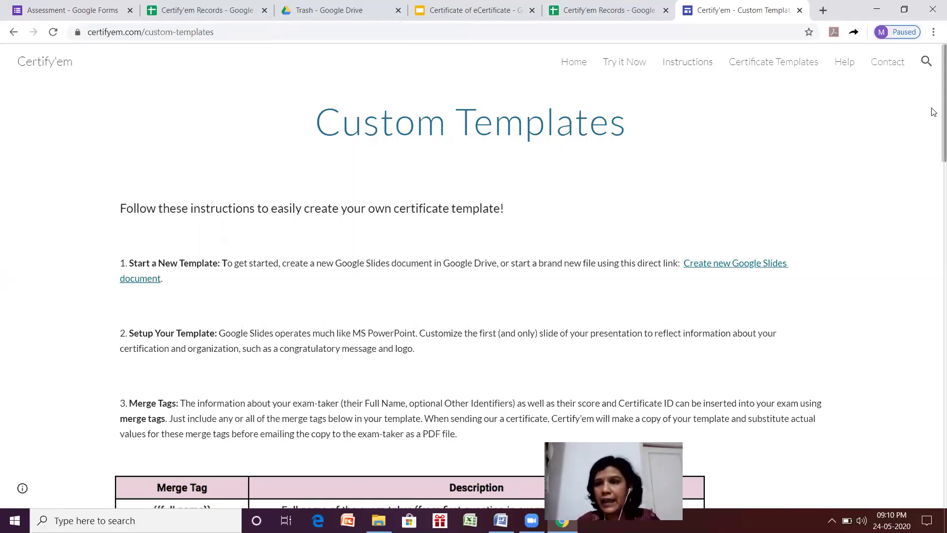
Read down to the Merge Tags table, then close the Custom Templates tab.
scroll(934, 148, down, 5)
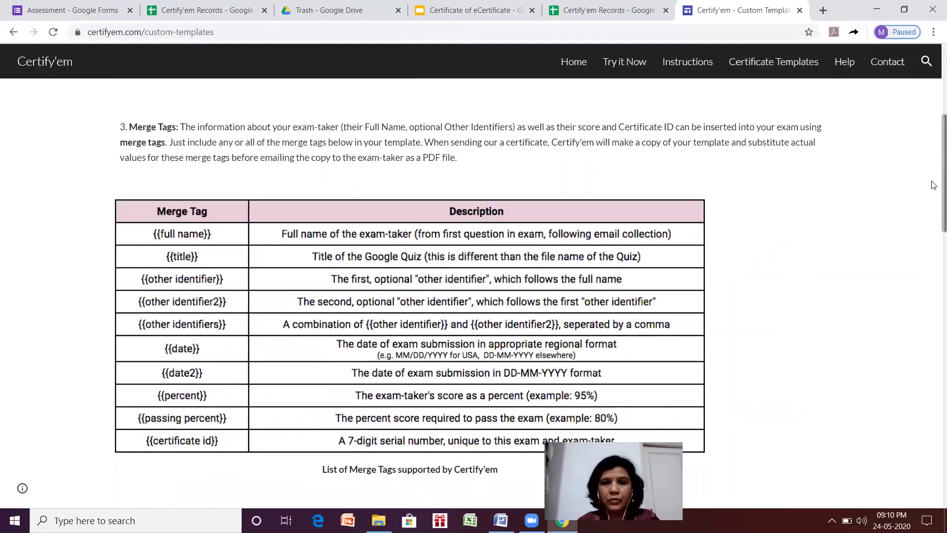
scroll(934, 185, down, 1)
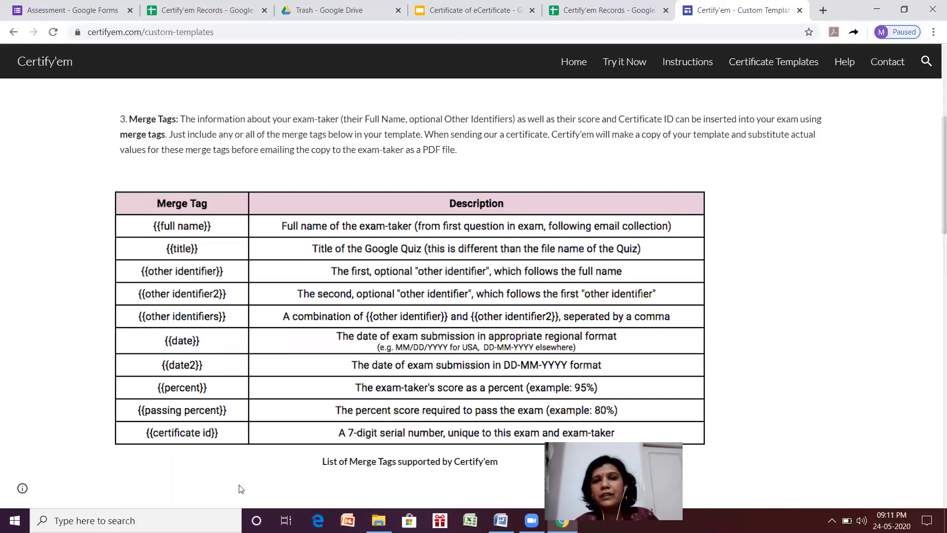
click(799, 11)
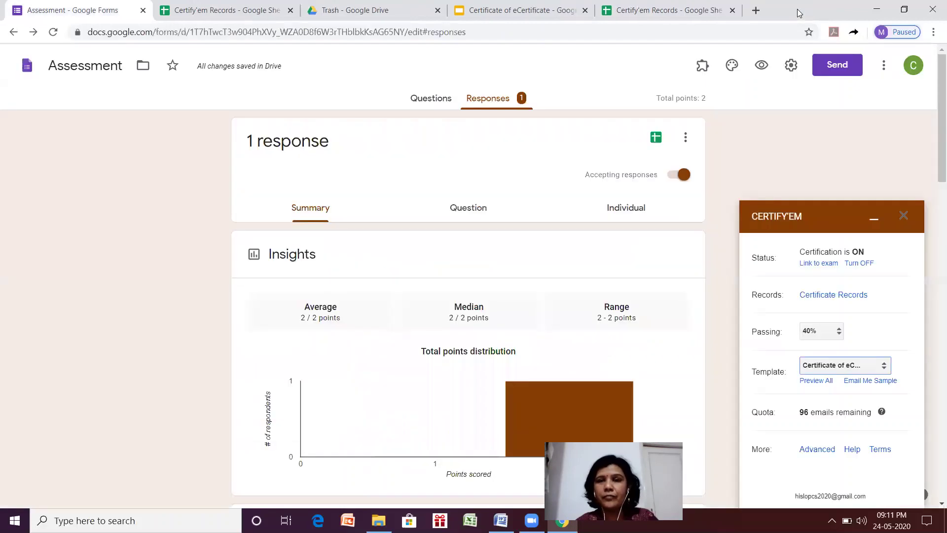
In a new tab, search 'certify' templates and open the Certify'em Custom Templates result.
click(756, 11)
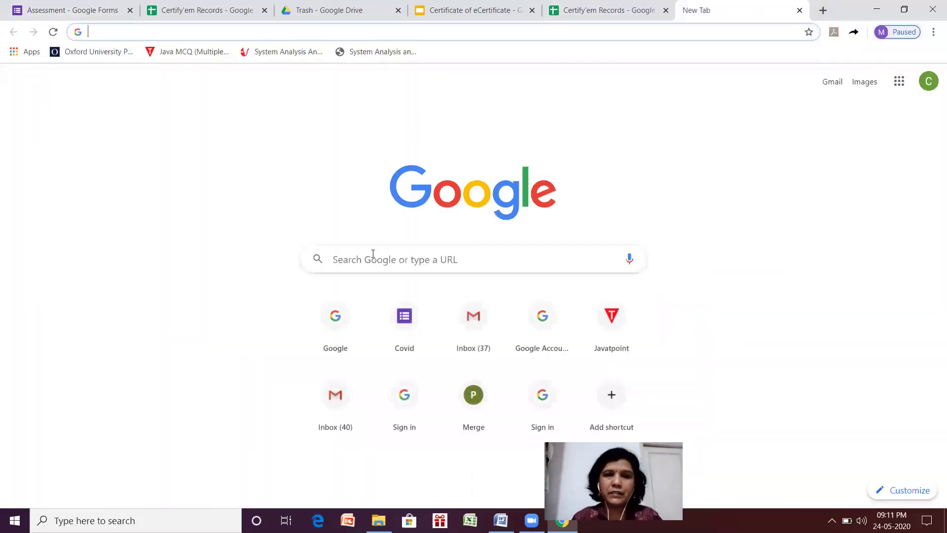
click(366, 263)
text(cer)
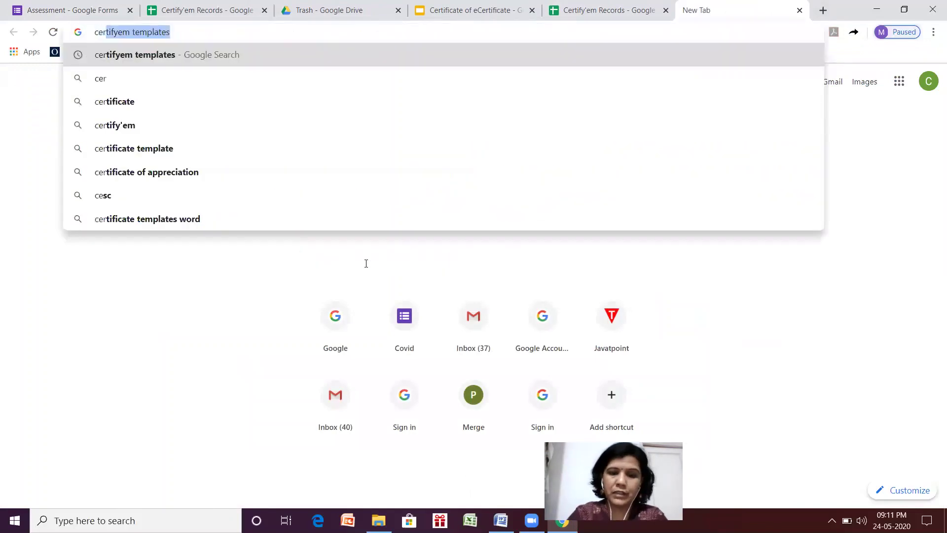
text(tify)
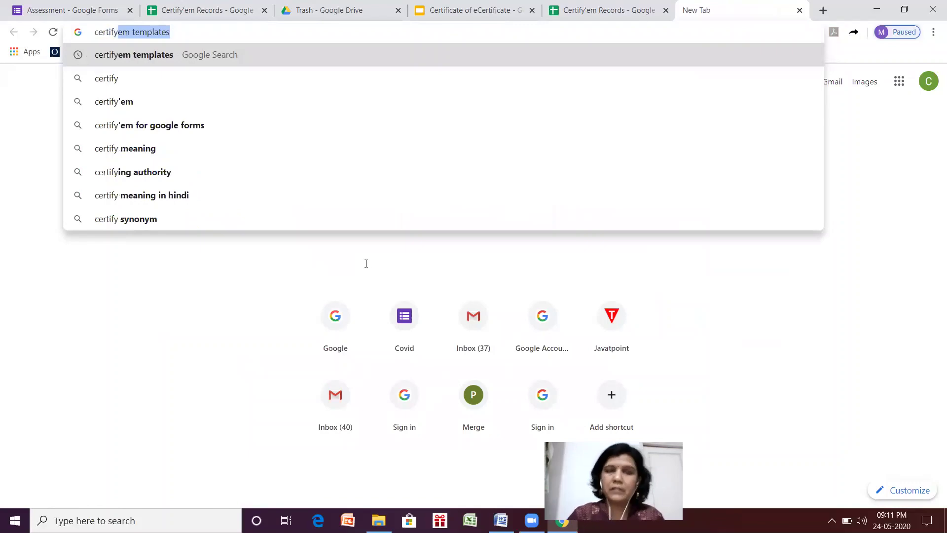
key(Return)
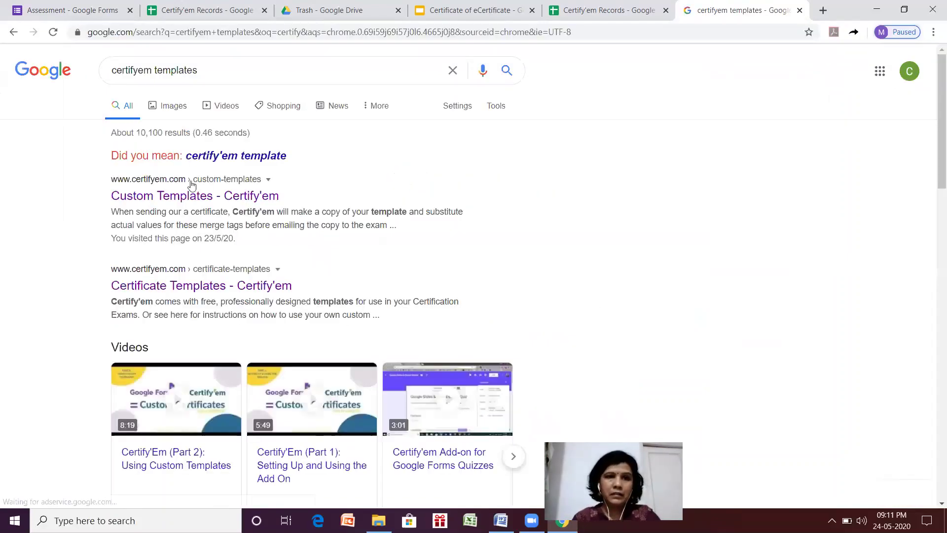
click(187, 186)
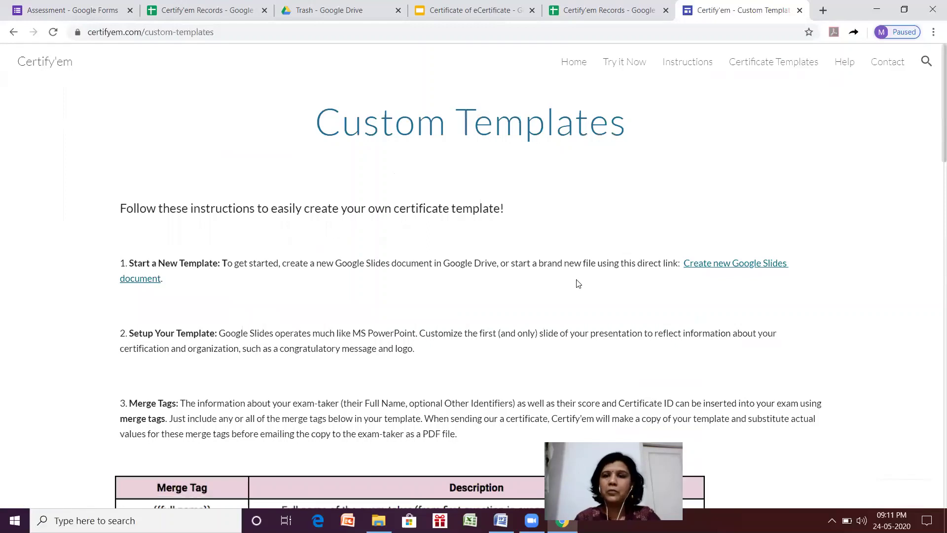
Browse Certify'em's Certificate Templates, Try it Now and Home pages, ending on the templates gallery.
click(783, 66)
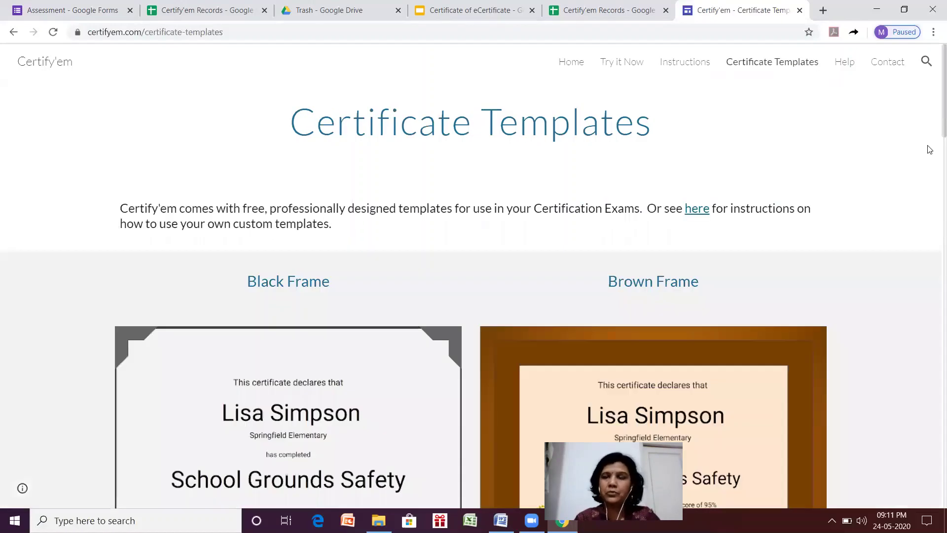
scroll(931, 143, down, 6)
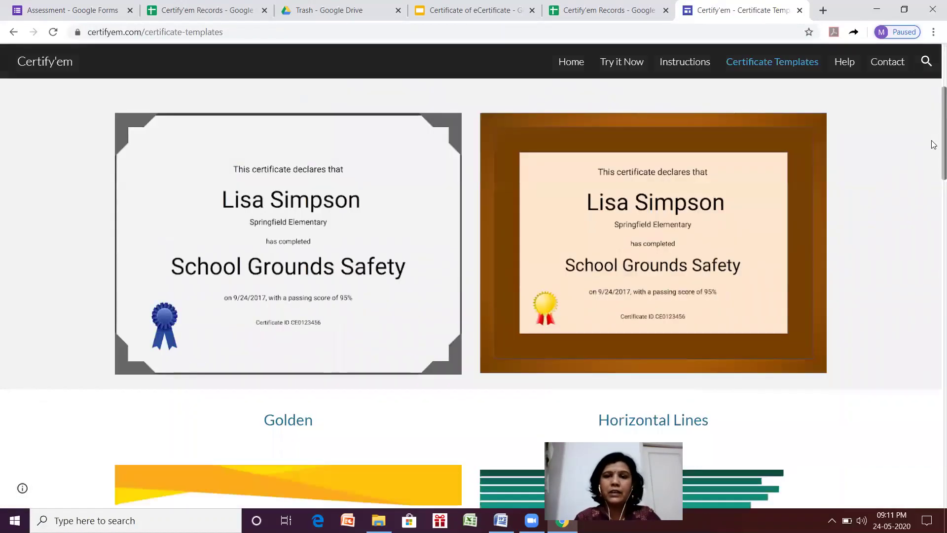
scroll(933, 177, down, 1)
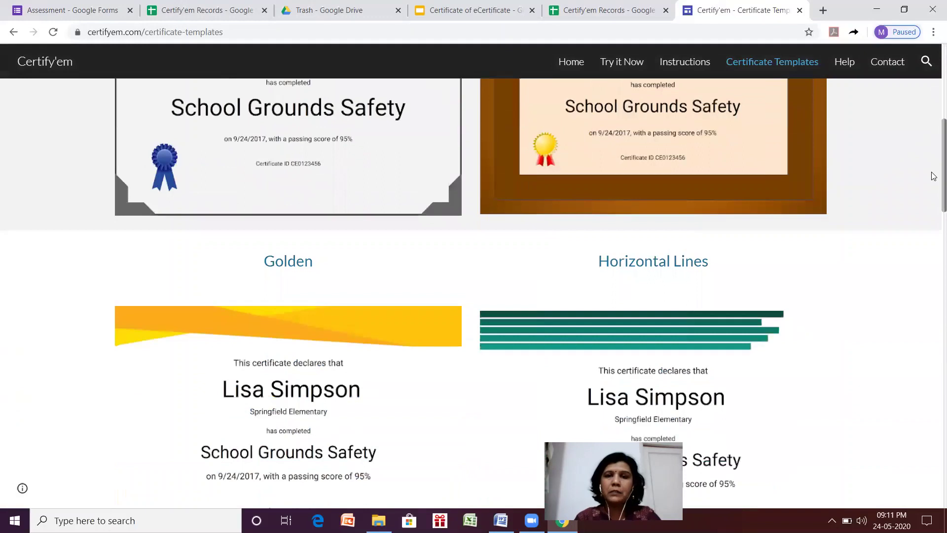
scroll(710, 85, up, 8)
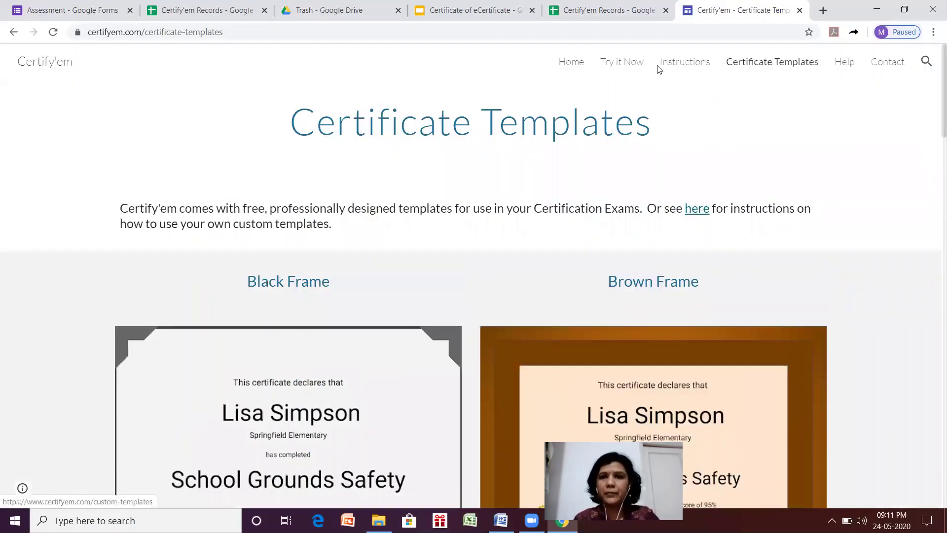
click(627, 65)
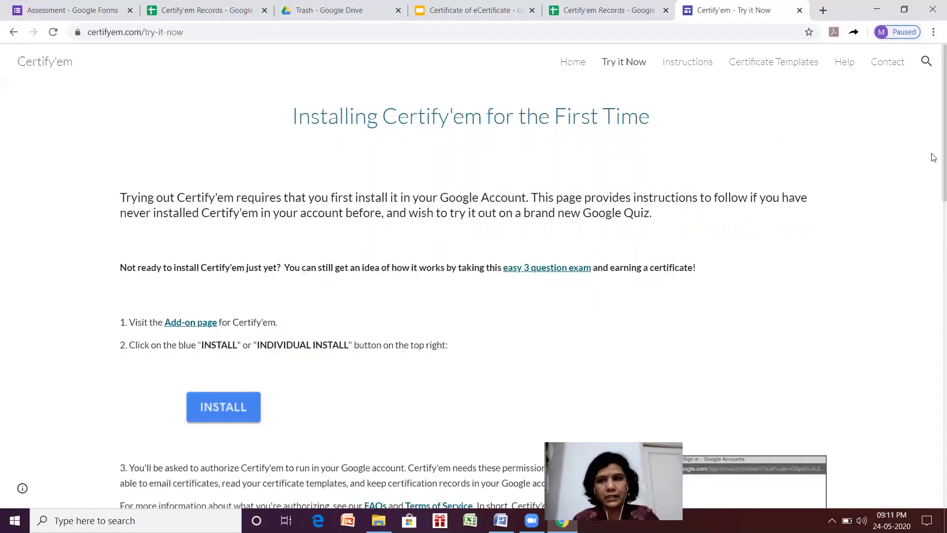
drag(934, 156, 934, 131)
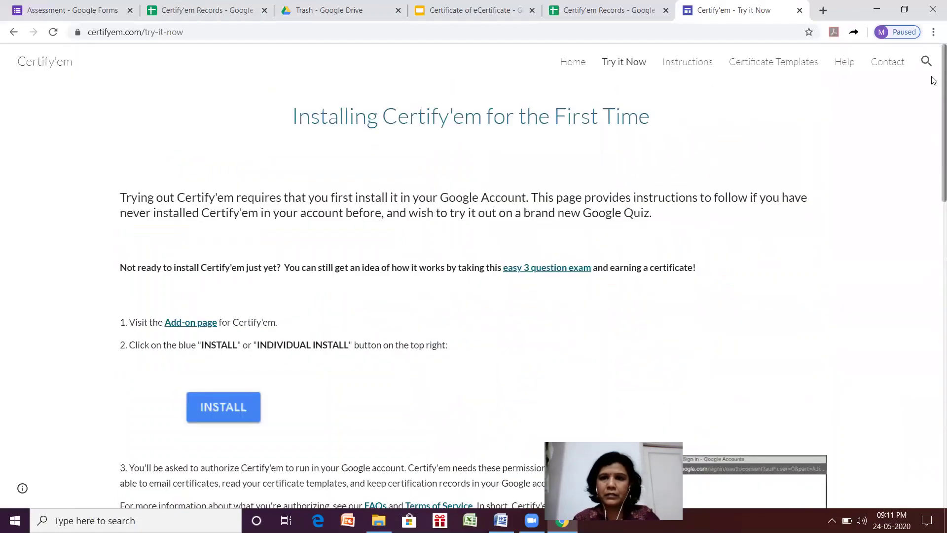
click(574, 62)
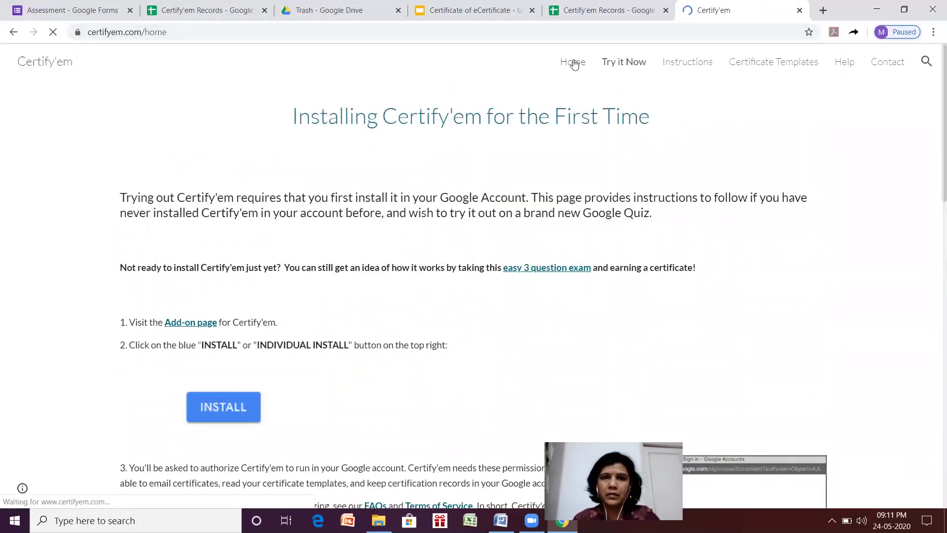
click(748, 61)
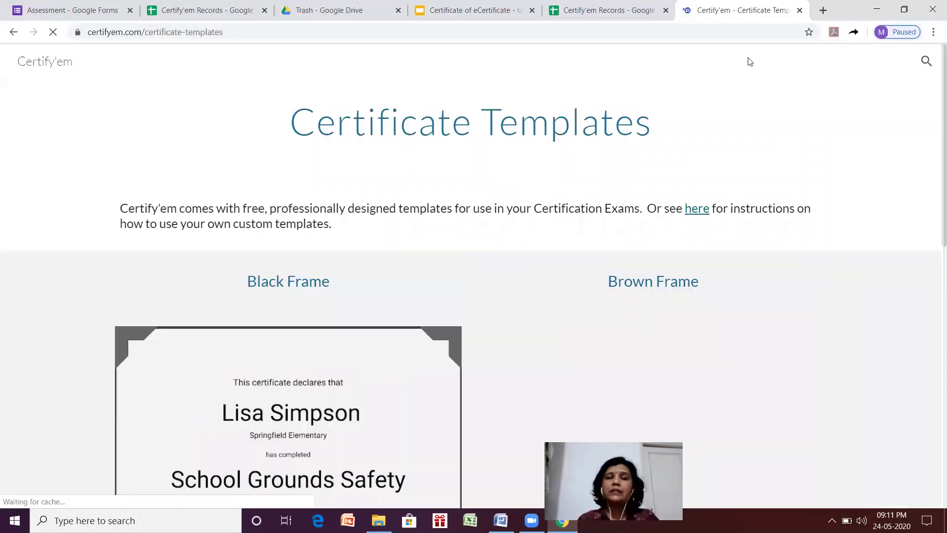
Read the custom template instructions and merge-tag example certificate, then return to Assessment responses.
click(688, 210)
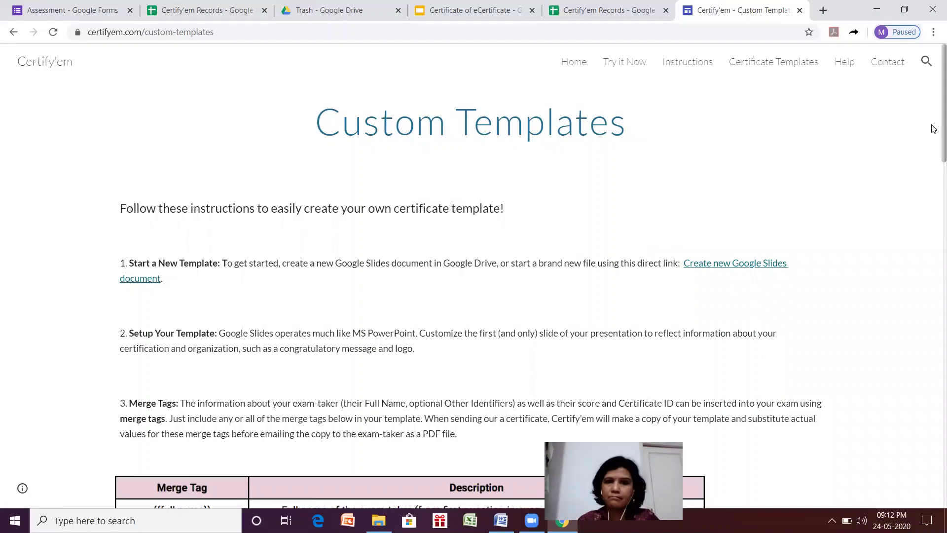
scroll(934, 147, down, 6)
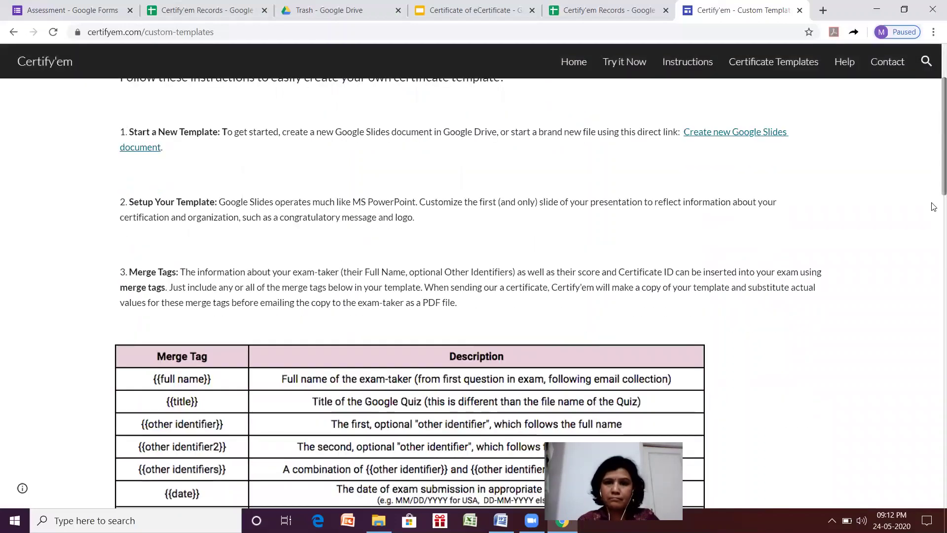
scroll(934, 208, down, 6)
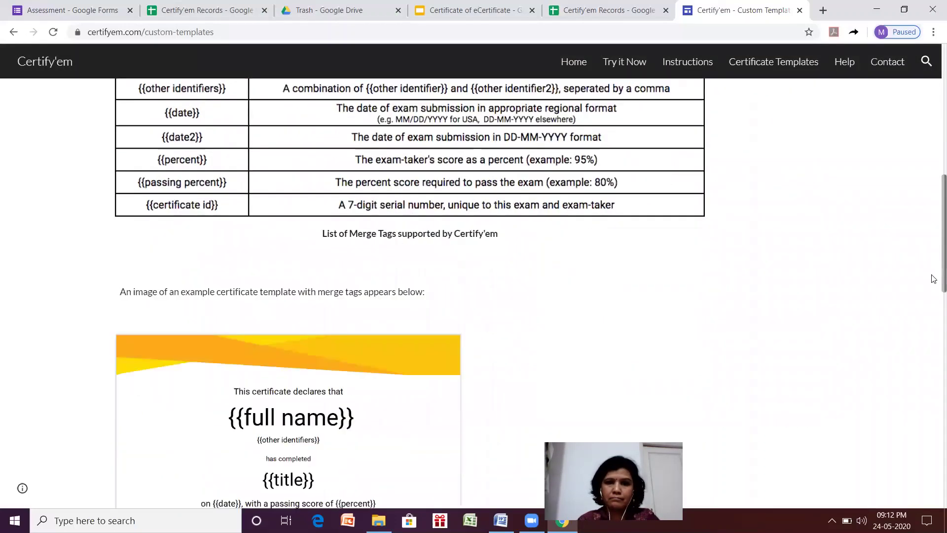
scroll(934, 269, up, 1)
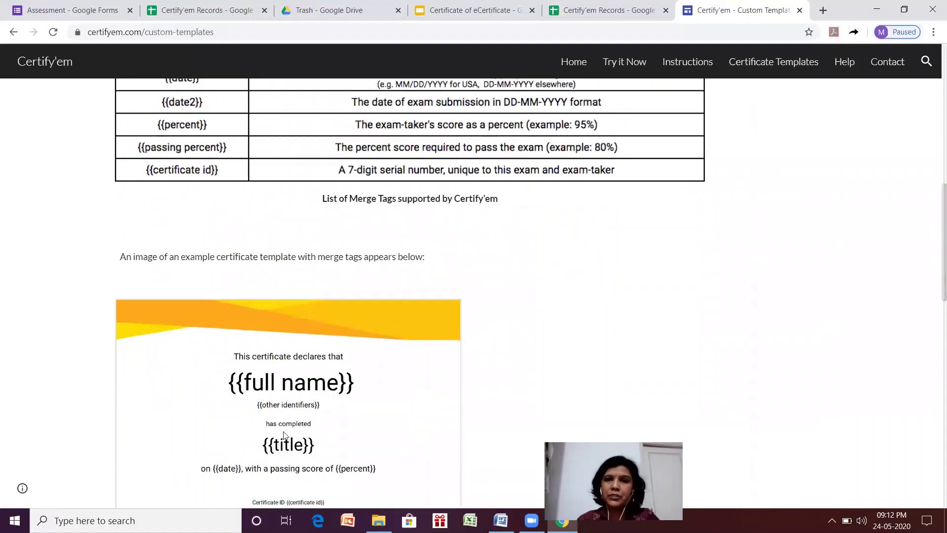
click(783, 68)
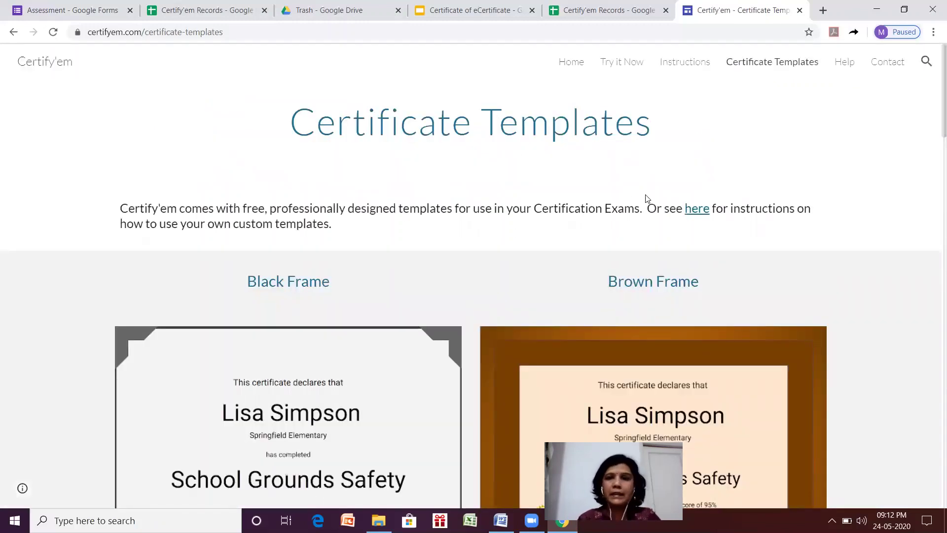
click(698, 209)
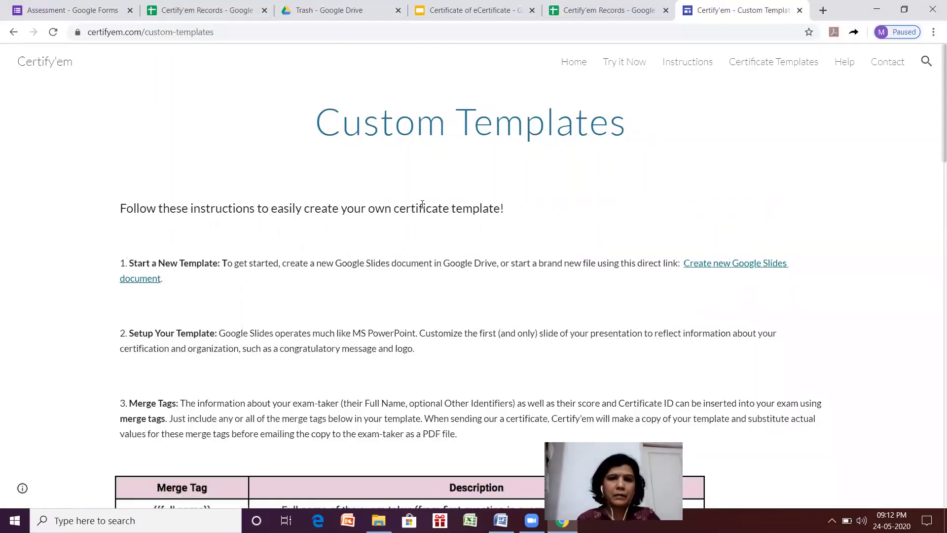
click(66, 7)
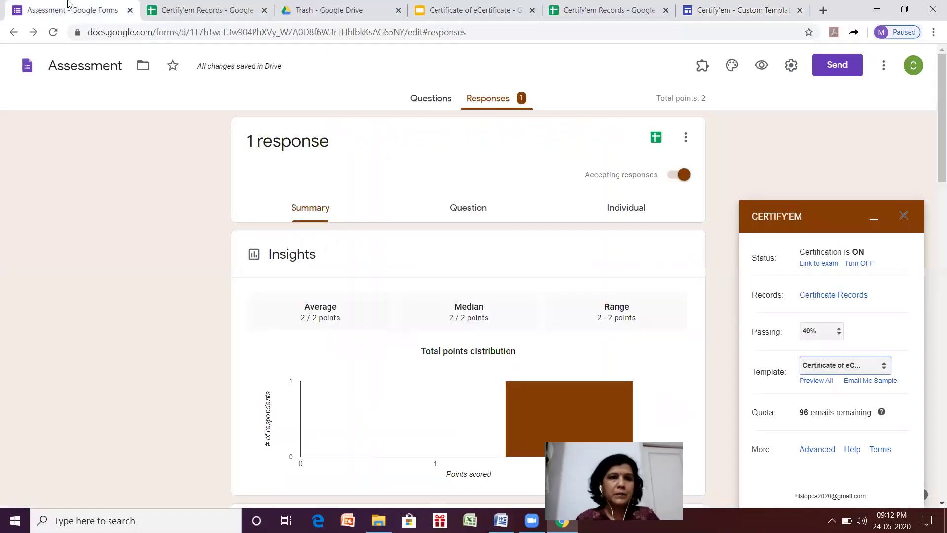
Open the shared 'Certificate Templates for Published Add-on' folder in Drive, browse it, and add a new tab.
click(331, 10)
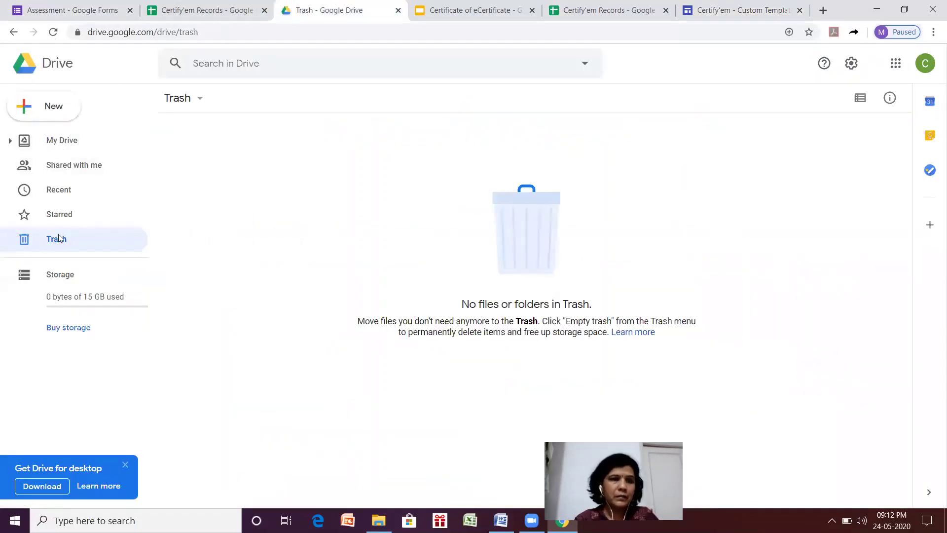
click(66, 166)
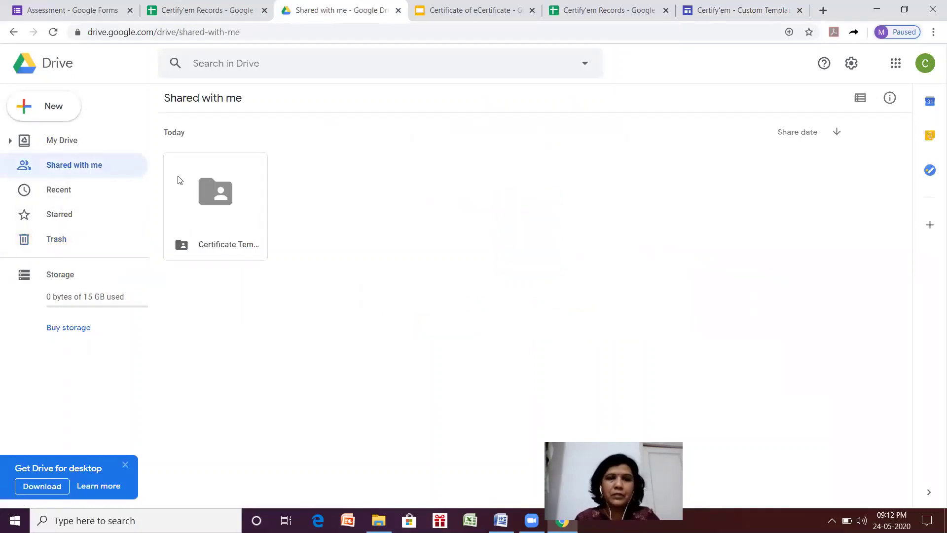
double_click(204, 189)
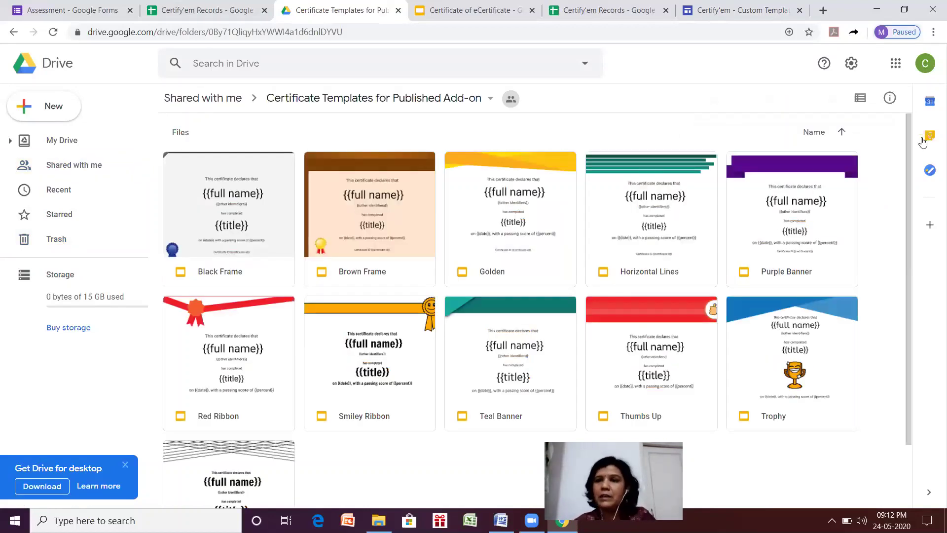
drag(908, 136, 924, 208)
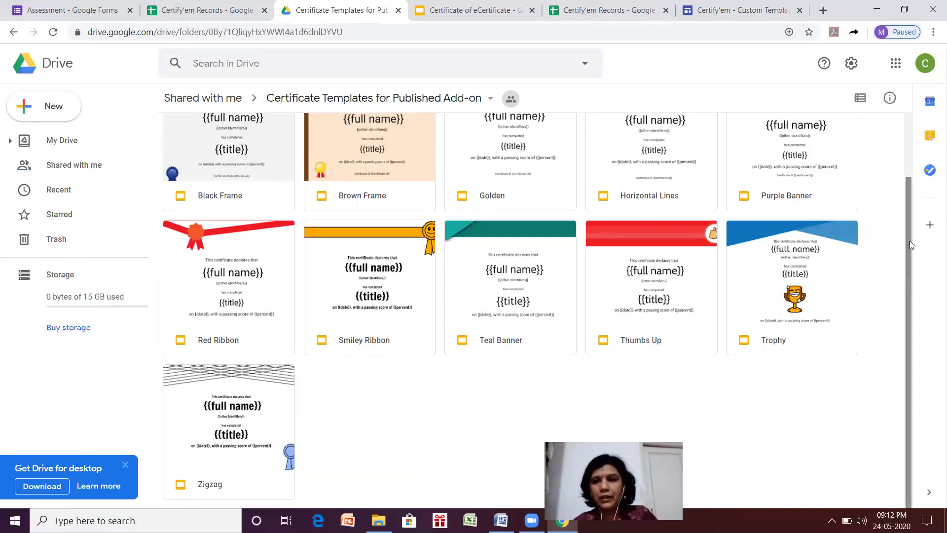
drag(910, 240, 906, 159)
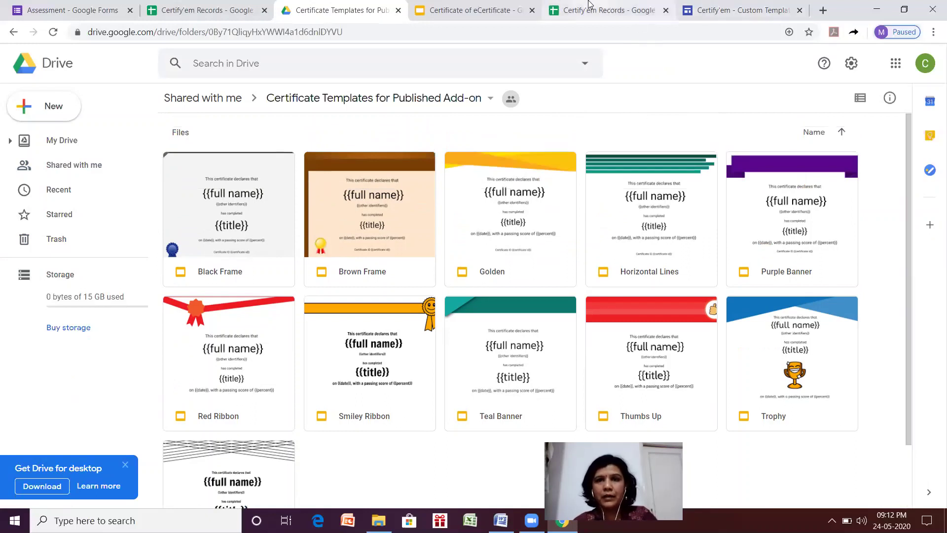
click(927, 64)
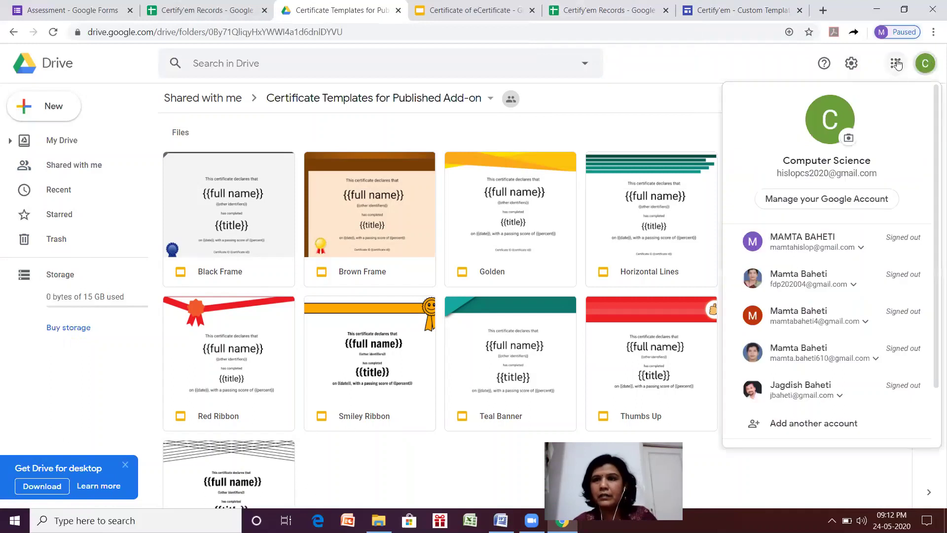
click(822, 11)
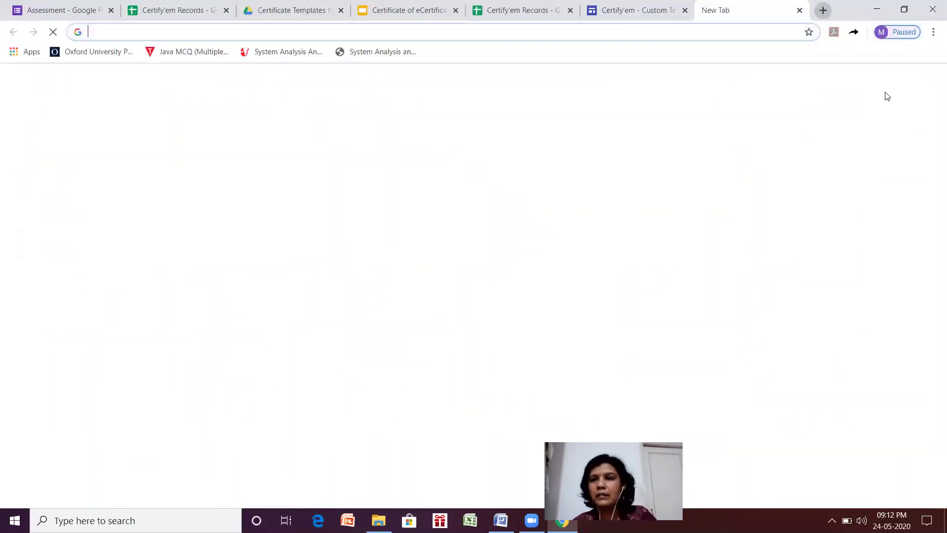
Open the 'Your certificate is here for "Assessment"' email in Gmail and preview its PDF certificate.
click(836, 83)
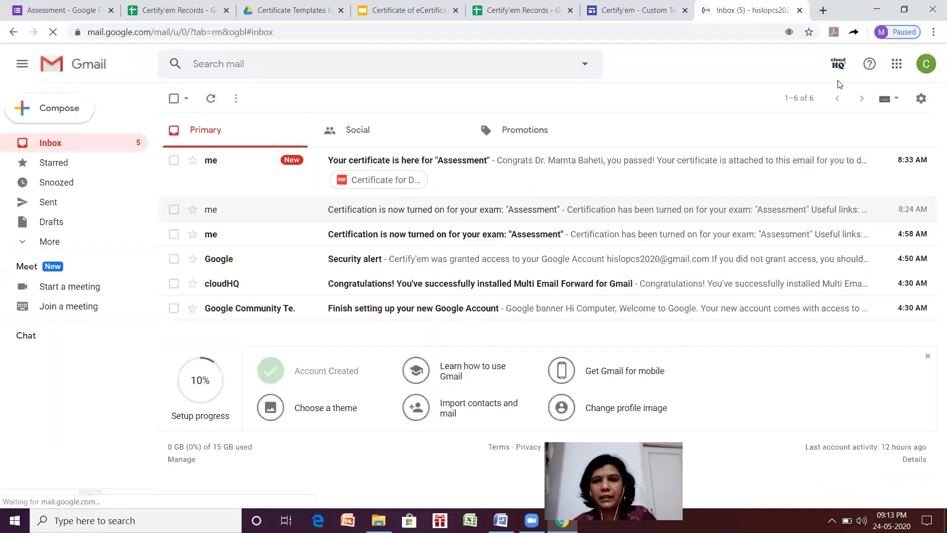
click(614, 165)
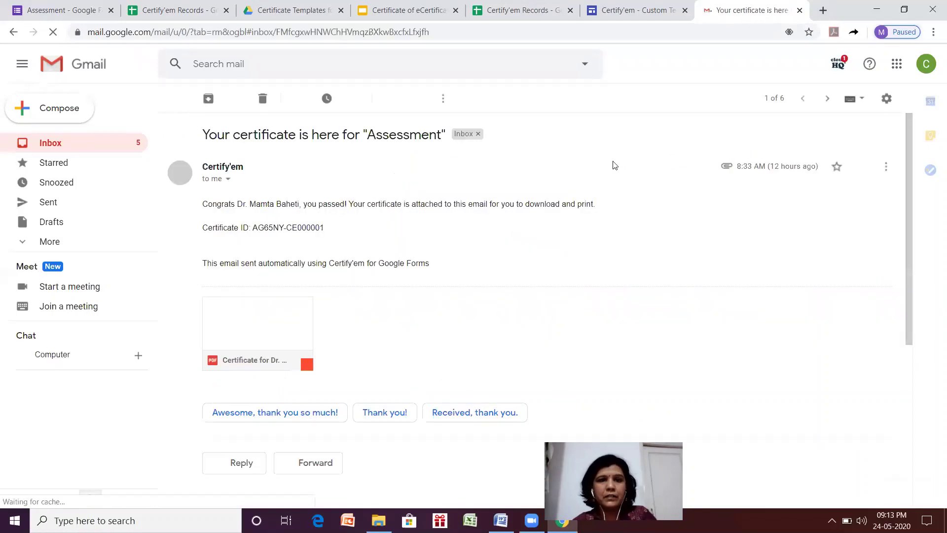
click(237, 323)
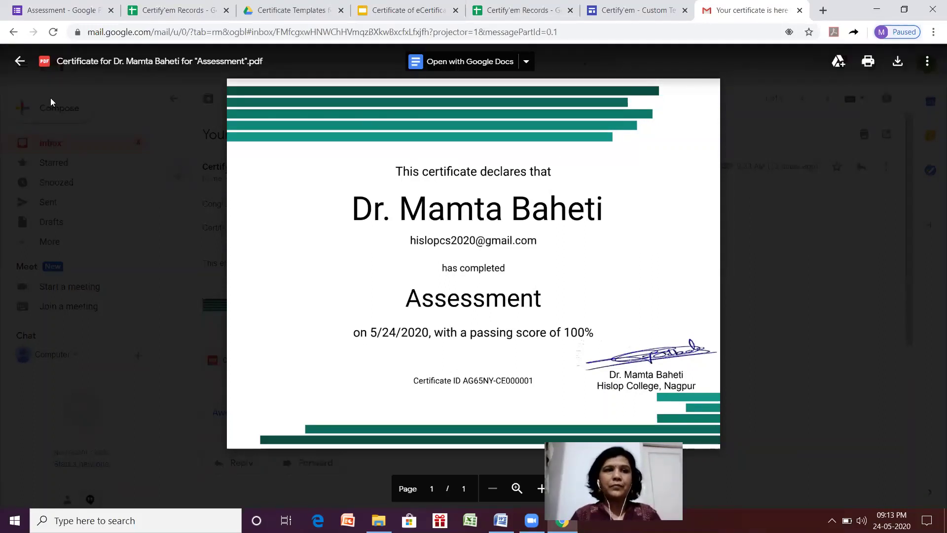
click(9, 64)
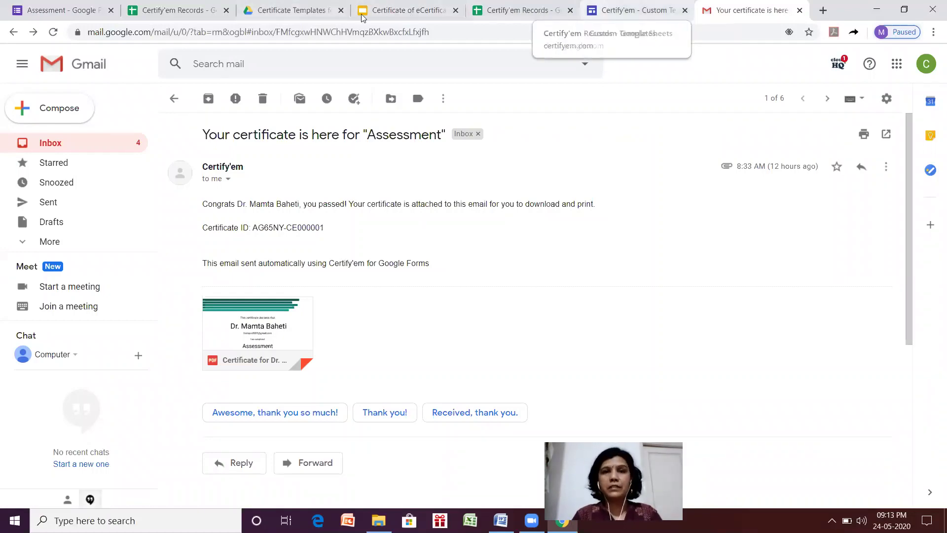
click(278, 9)
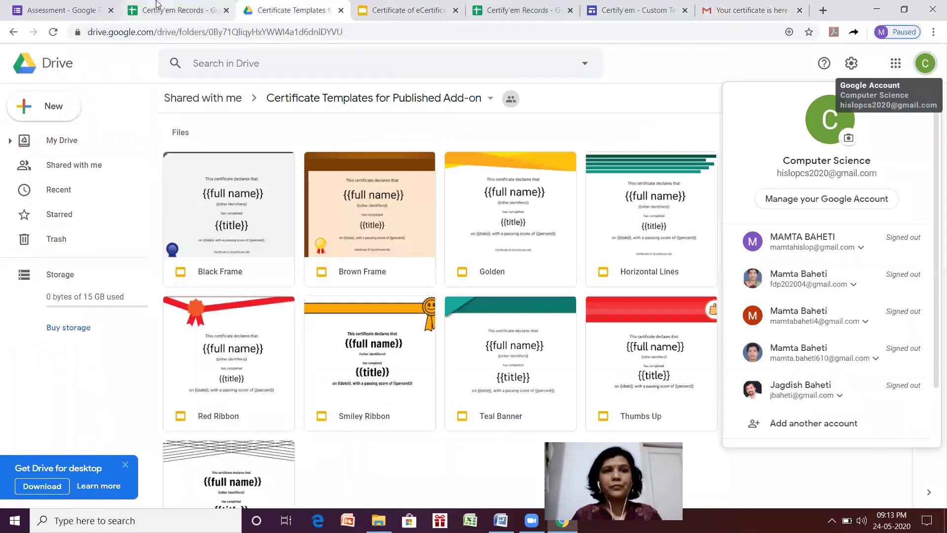
In the Assessment form's settings, turn off Response receipts.
click(88, 9)
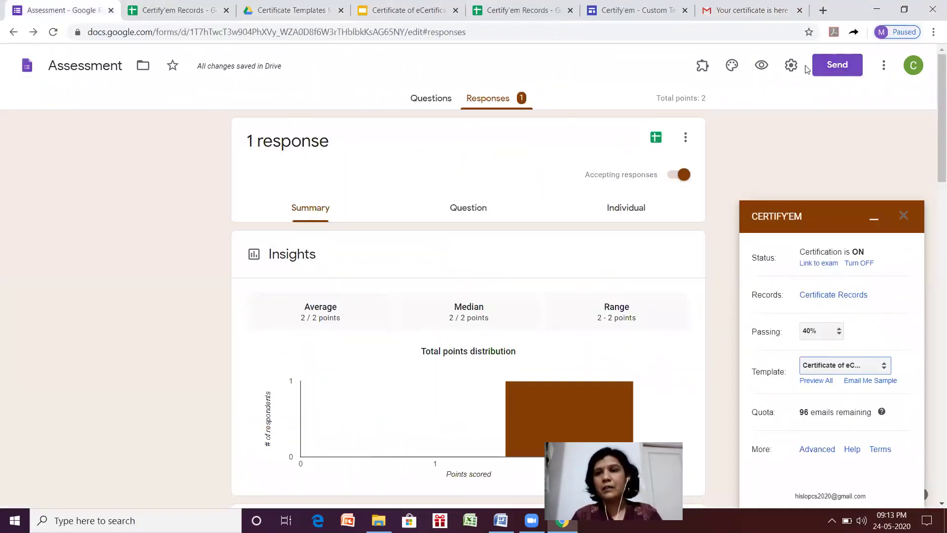
click(791, 65)
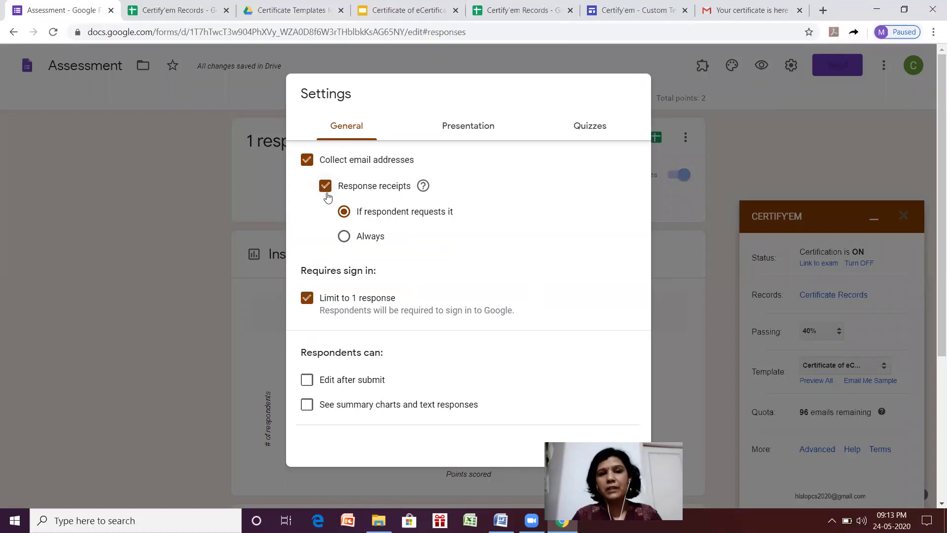
click(325, 187)
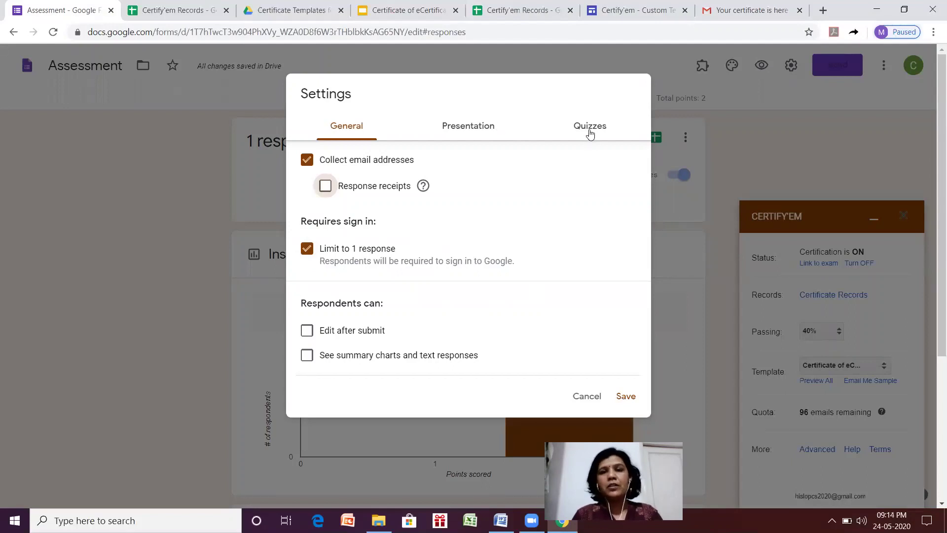
Review the quiz grade-release and answer-visibility options, then save the settings.
click(590, 129)
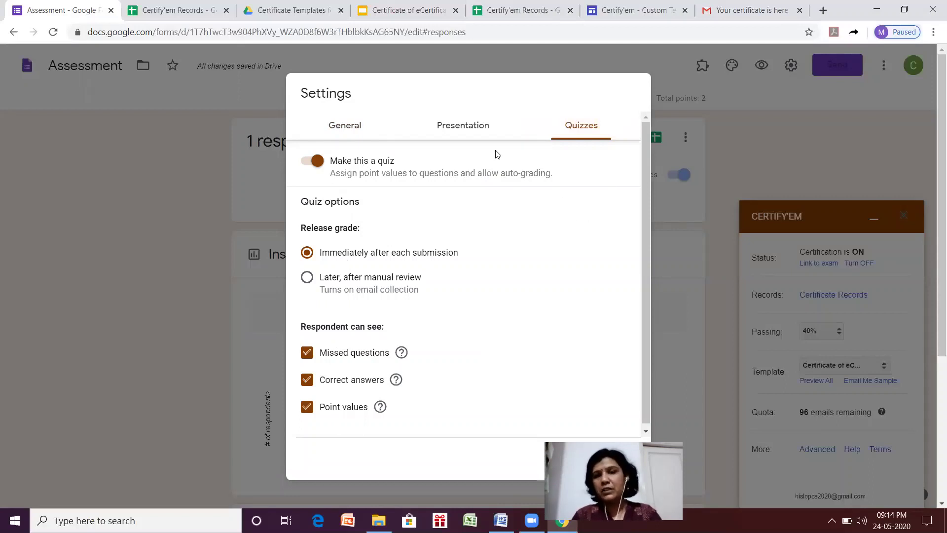
drag(650, 201, 656, 312)
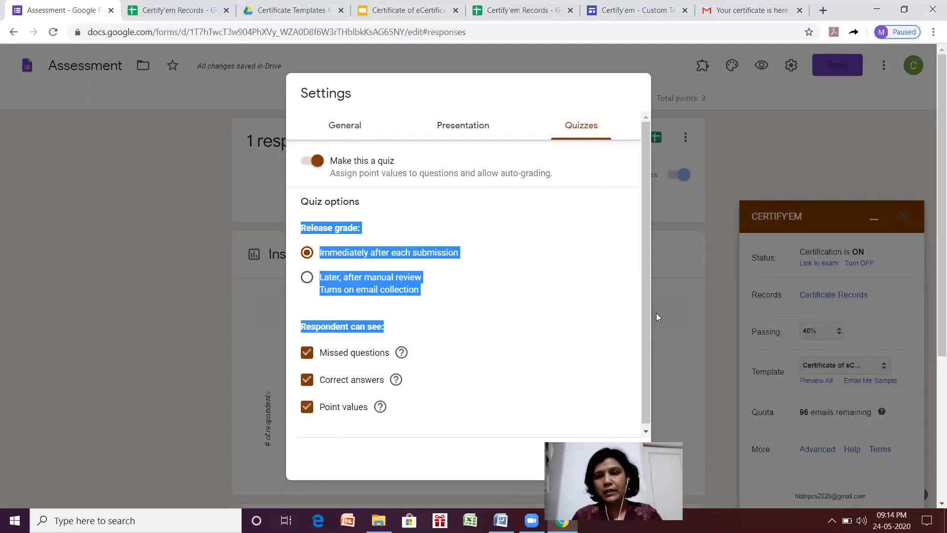
scroll(645, 303, down, 1)
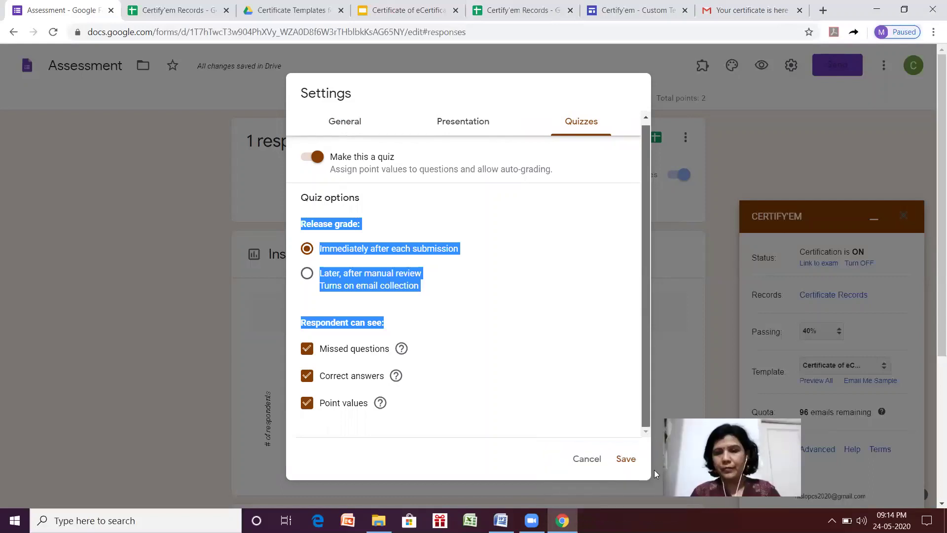
click(626, 458)
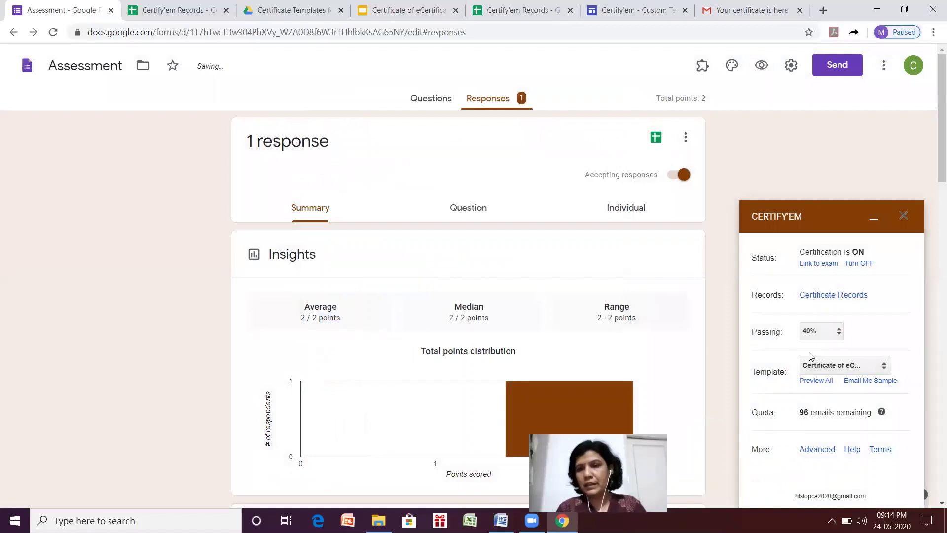
Bring up Certify'em's Advanced Options and scroll down to Certificate Options.
click(816, 449)
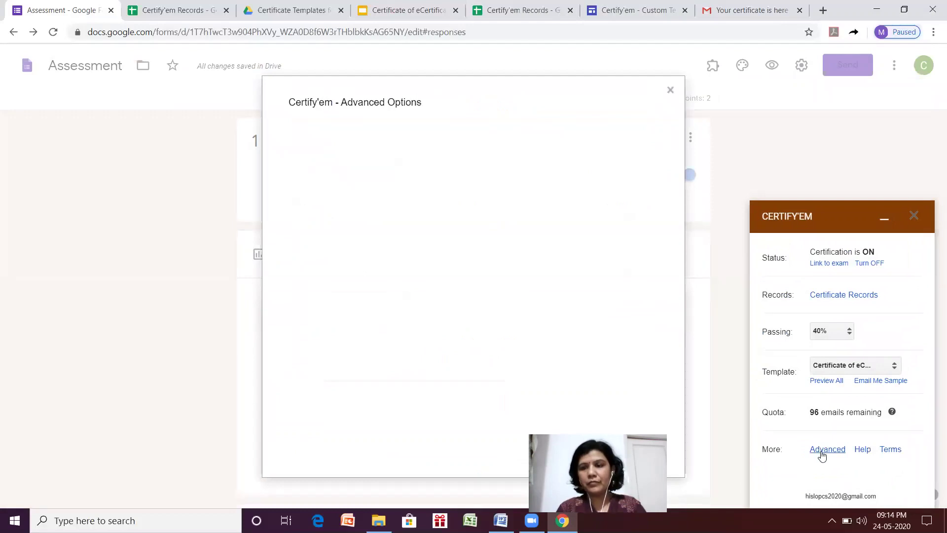
click(819, 450)
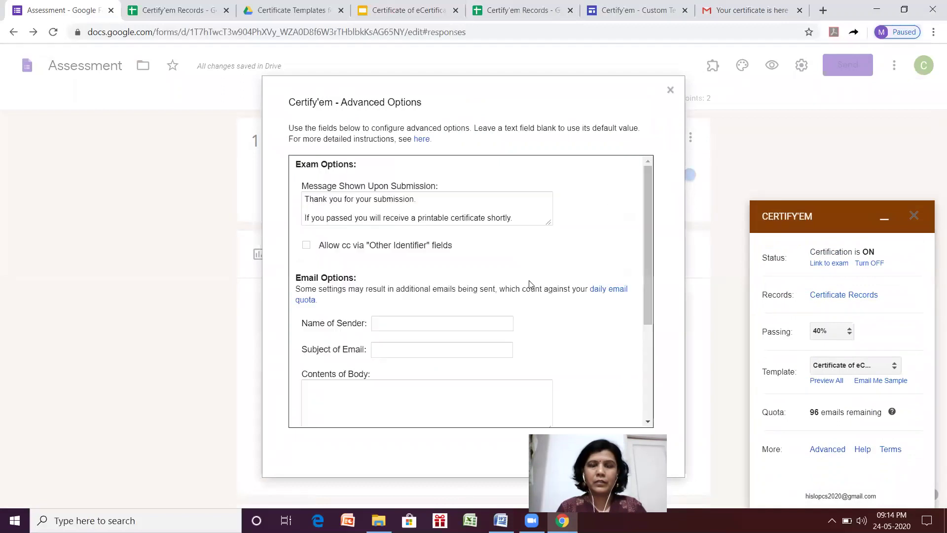
drag(645, 214, 649, 348)
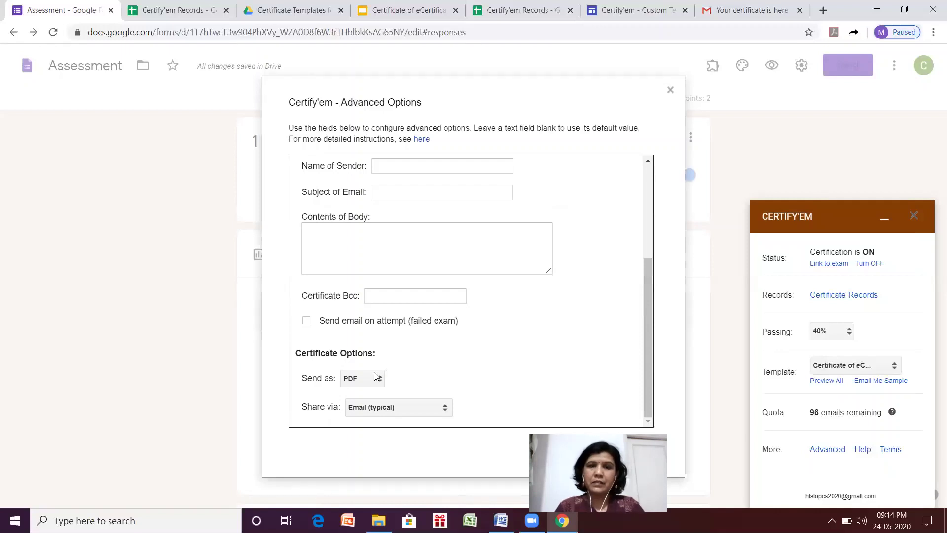
Keep certificates sent as PDF and shared via Email (typical).
click(353, 382)
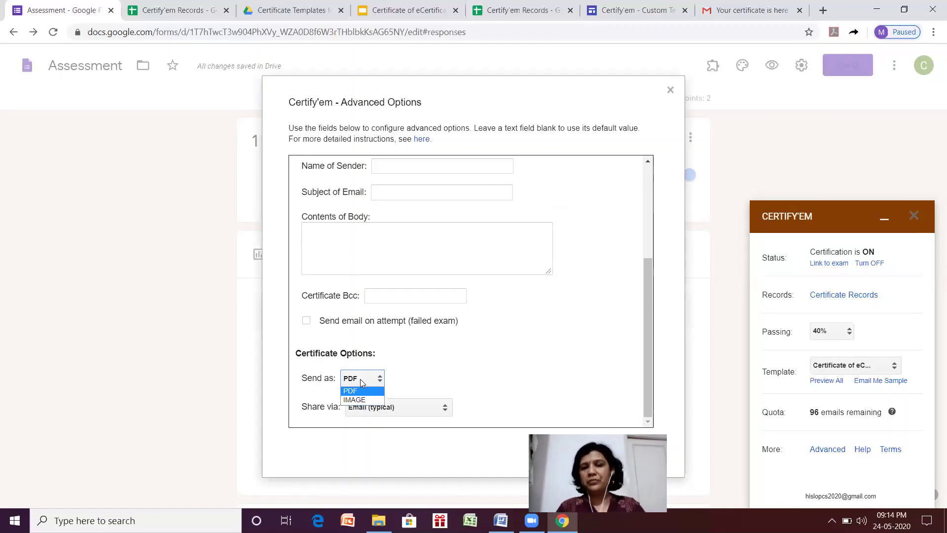
click(361, 379)
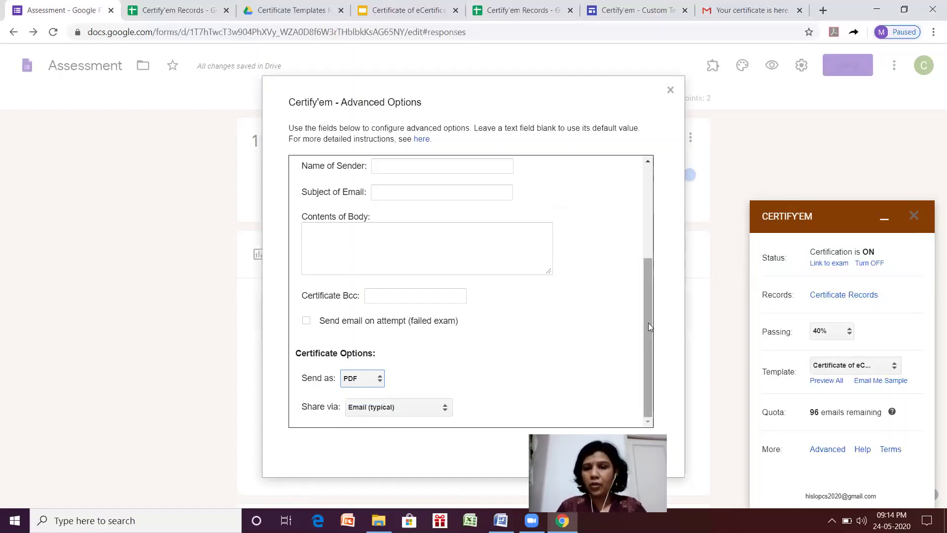
click(446, 409)
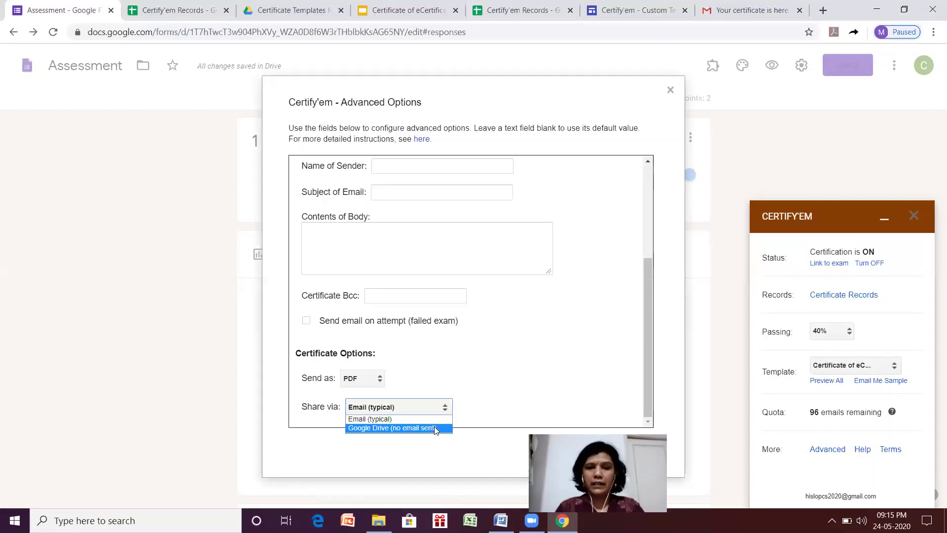
click(438, 419)
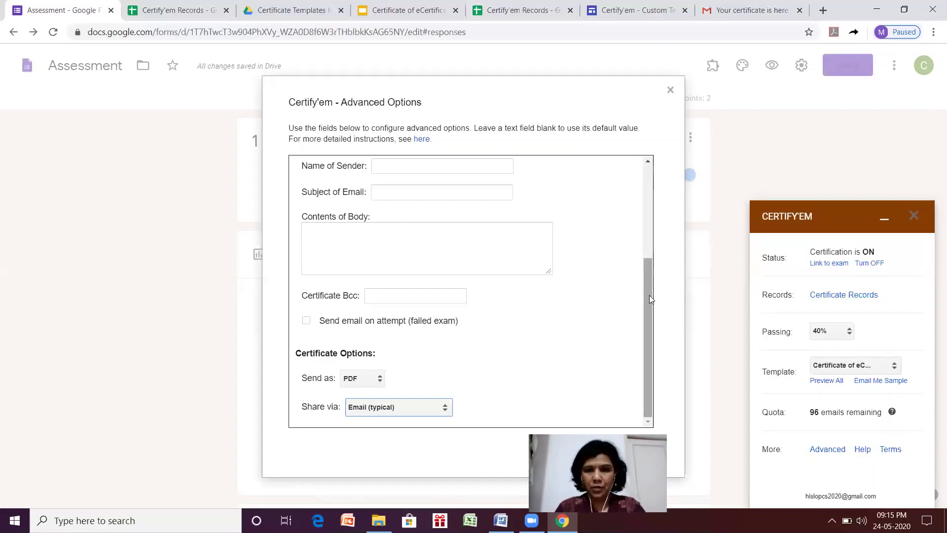
Select the post-submission message in Advanced Options, then close the Certify'em side panel.
drag(649, 295, 640, 245)
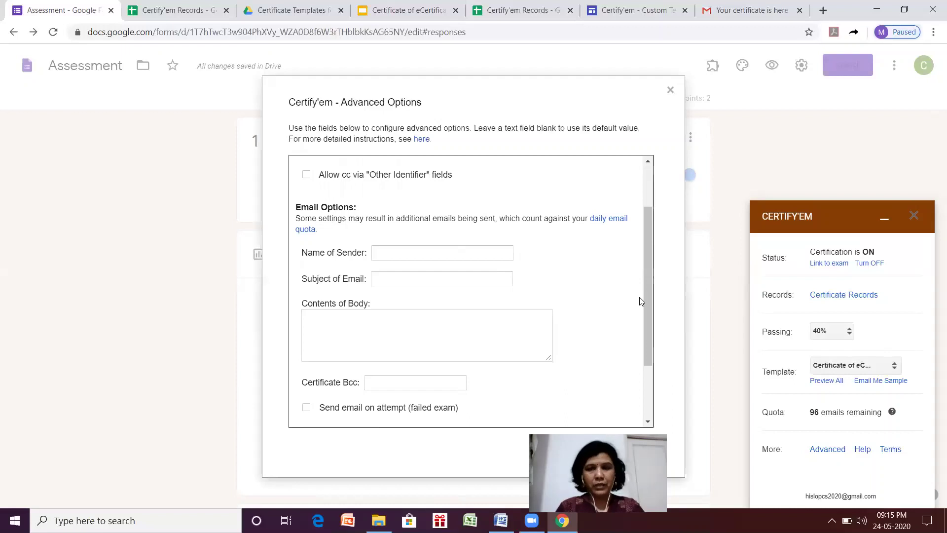
drag(649, 303, 644, 248)
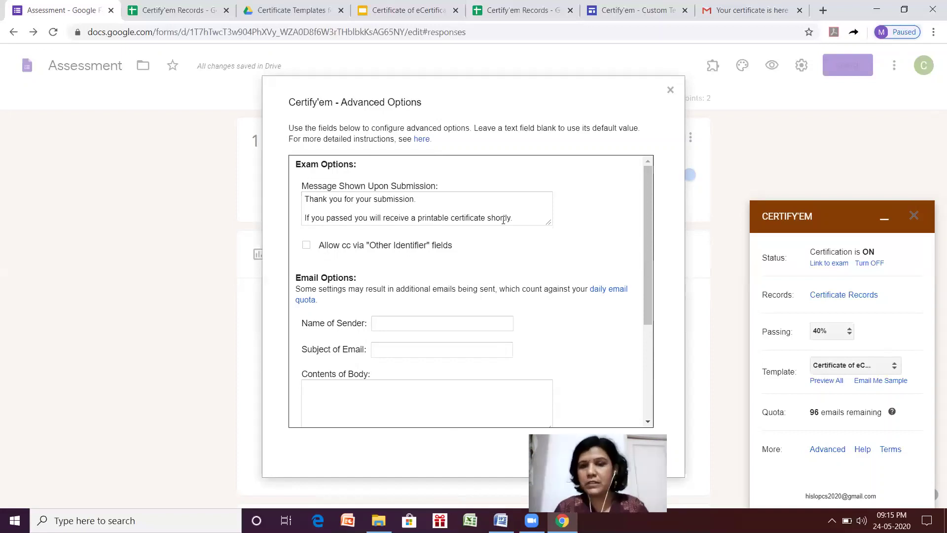
drag(516, 219, 289, 195)
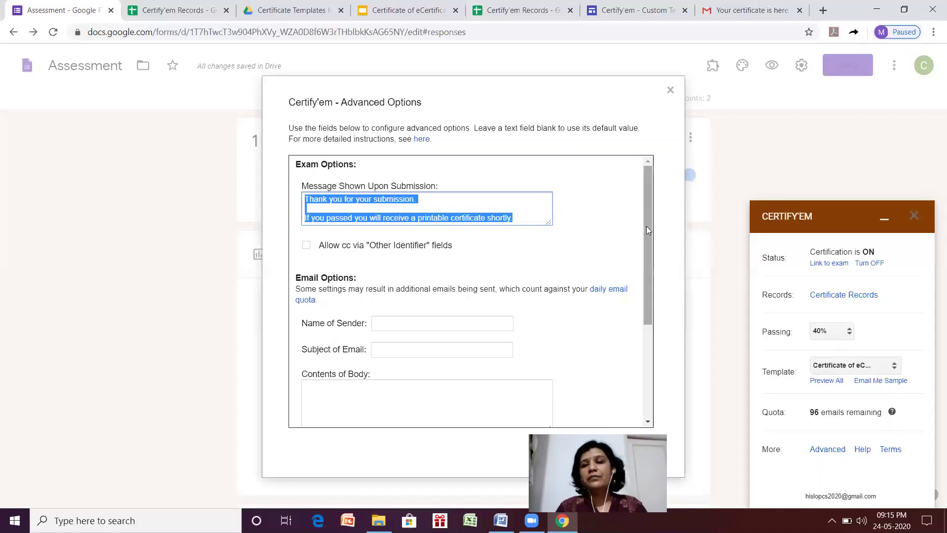
drag(646, 226, 649, 337)
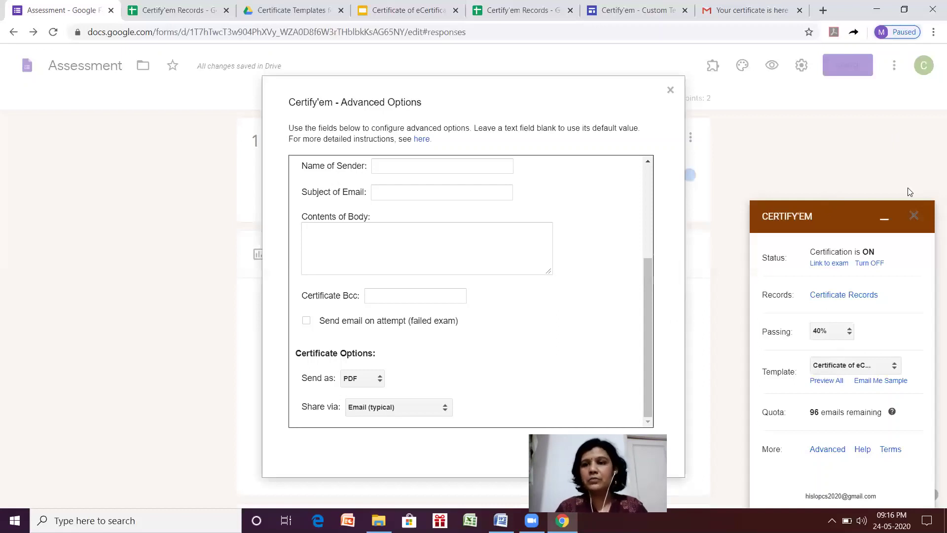
click(913, 213)
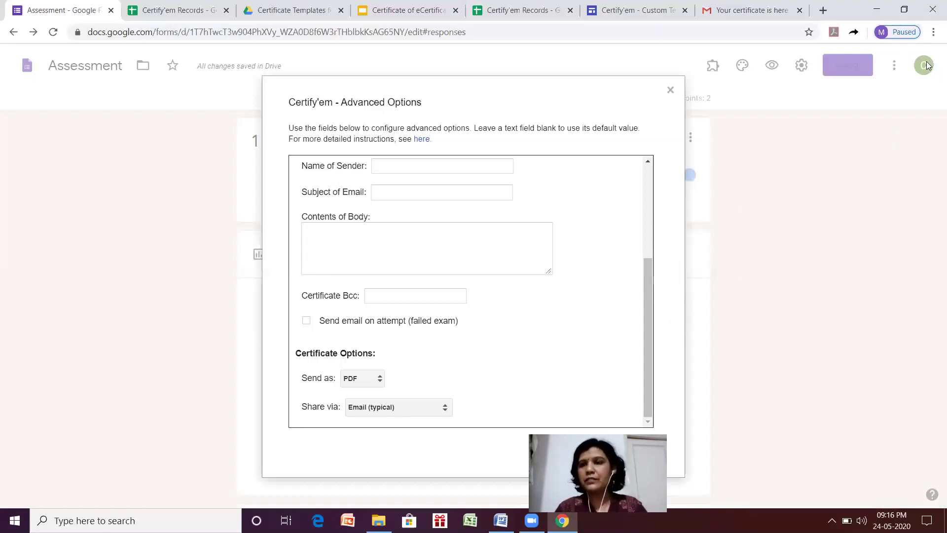